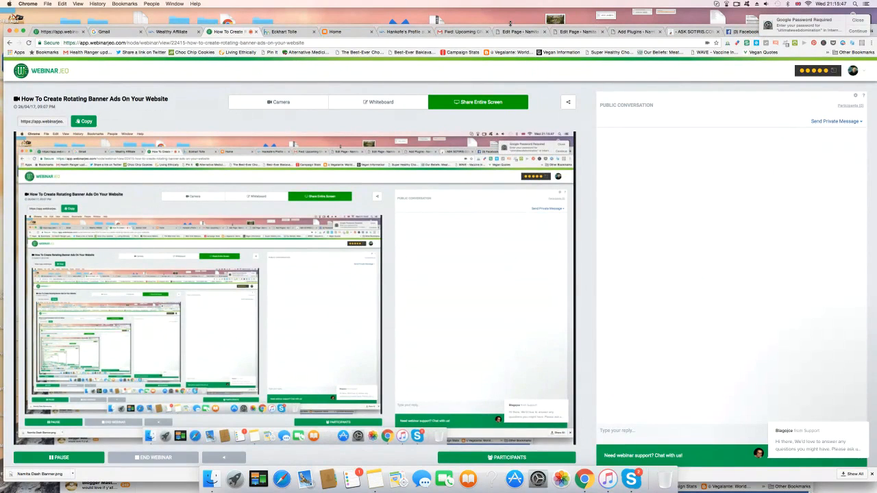
left_click(347, 32)
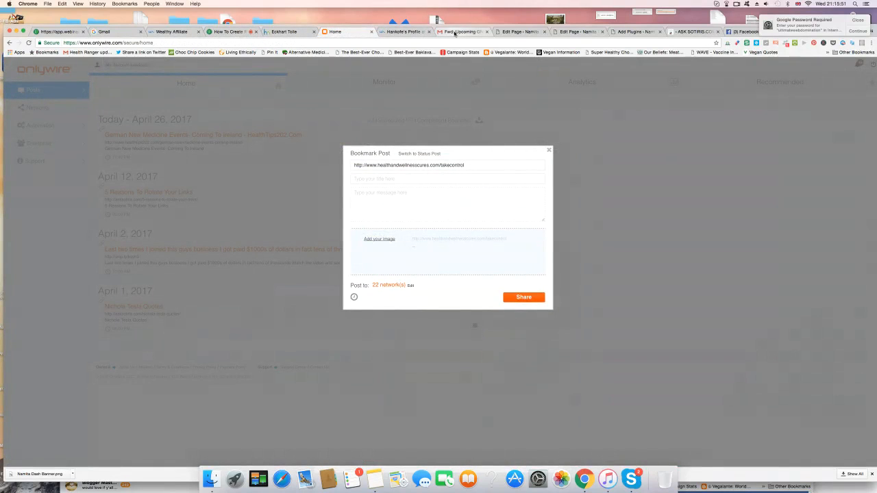
left_click(351, 41)
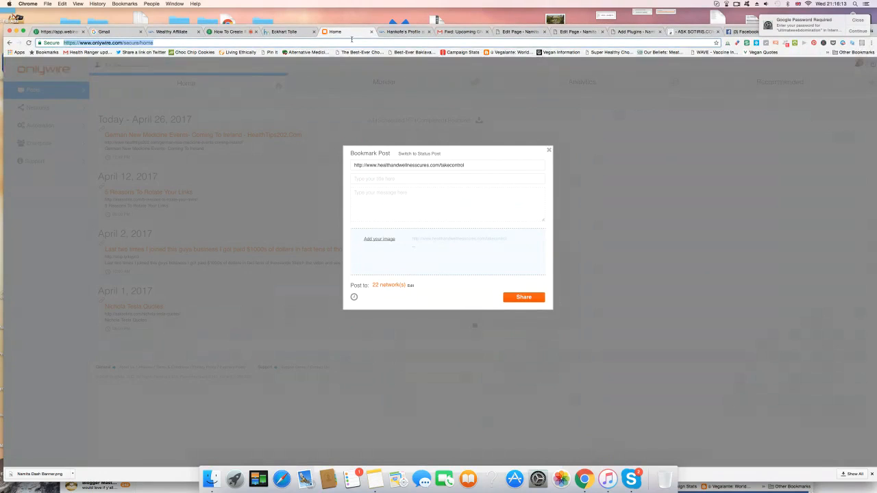
type("www")
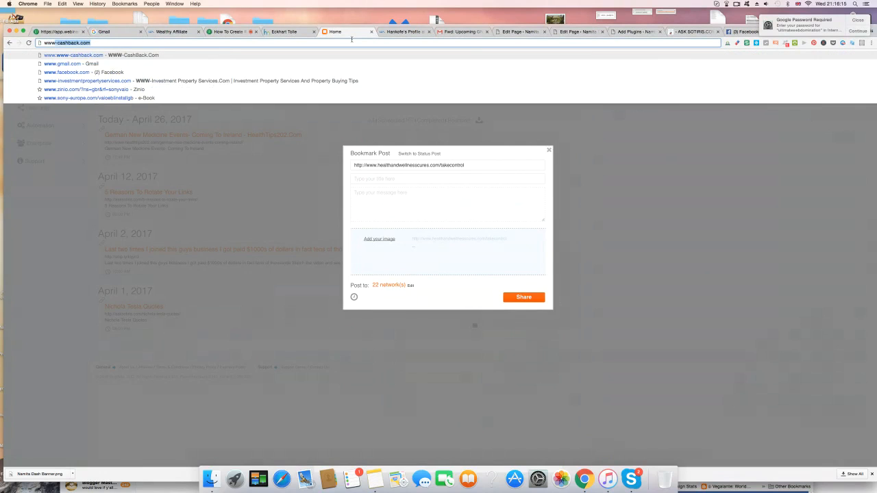
type(".ask")
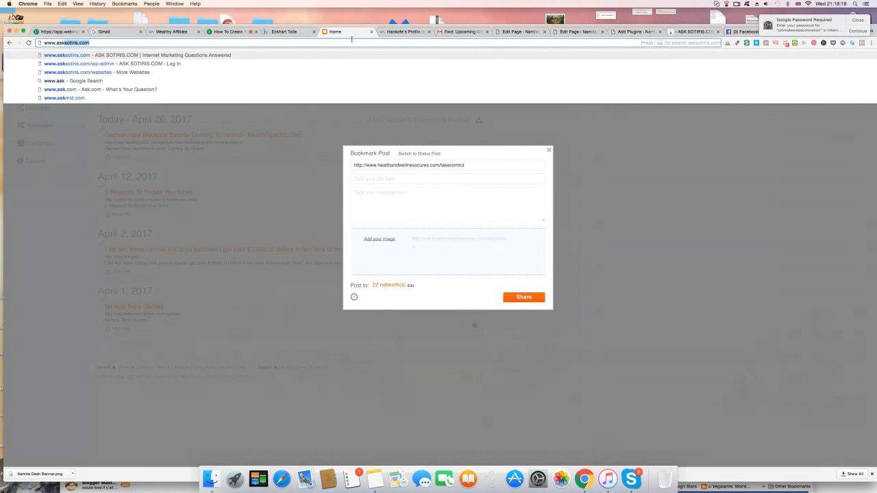
key("Return")
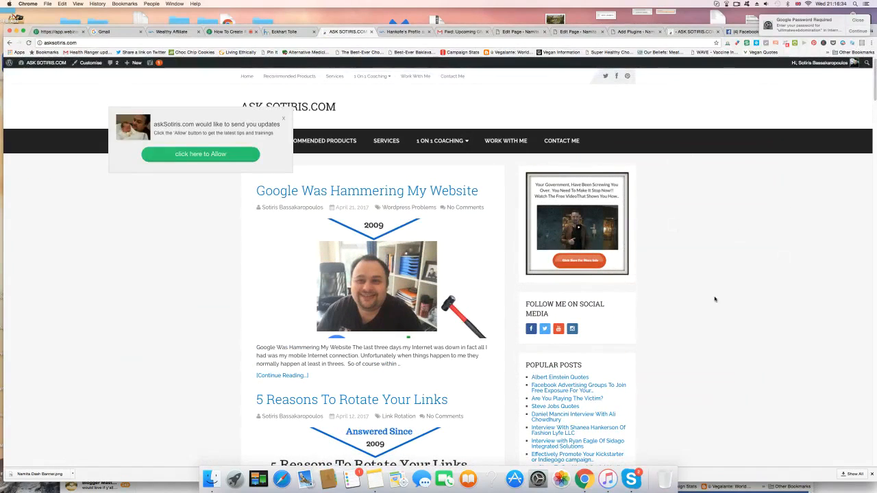
Step: Dismiss the site's notification request and examine the rotating banner ad at the head of the sidebar
left_click(284, 120)
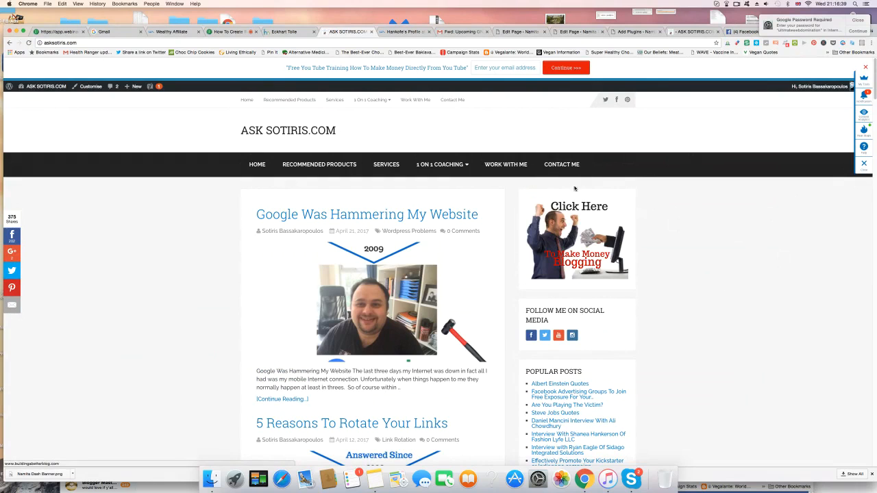
scroll(676, 212, "down", 1)
scroll(675, 212, "up", 1)
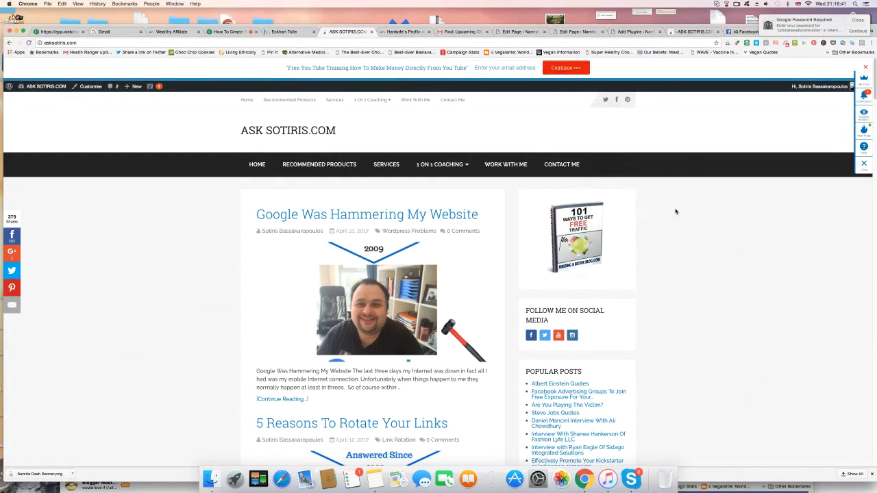
scroll(676, 212, "down", 1)
scroll(676, 211, "up", 1)
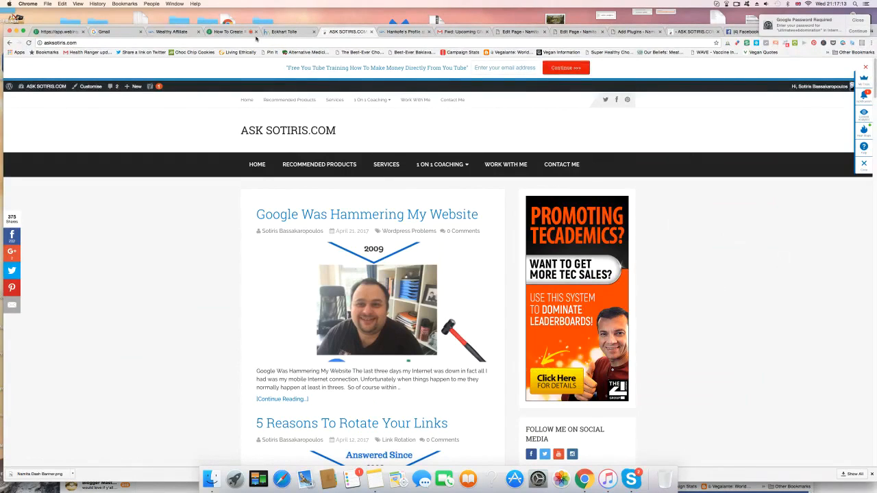
left_click(292, 33)
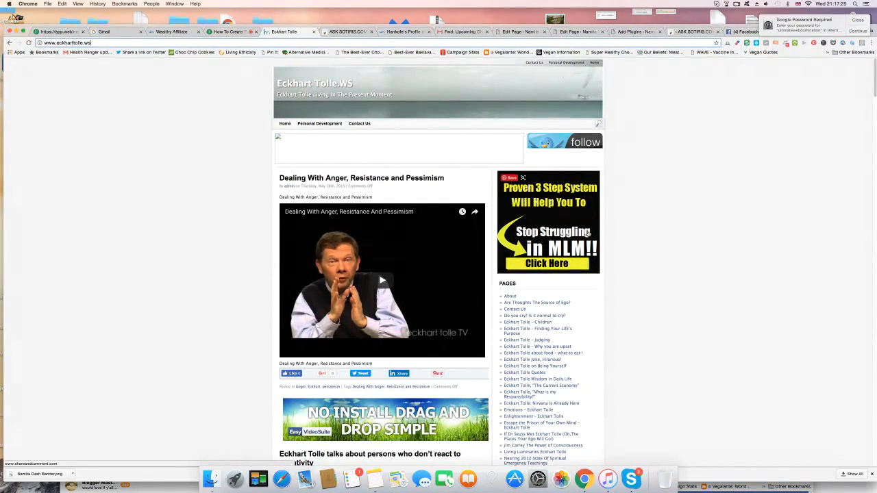
left_click(147, 44)
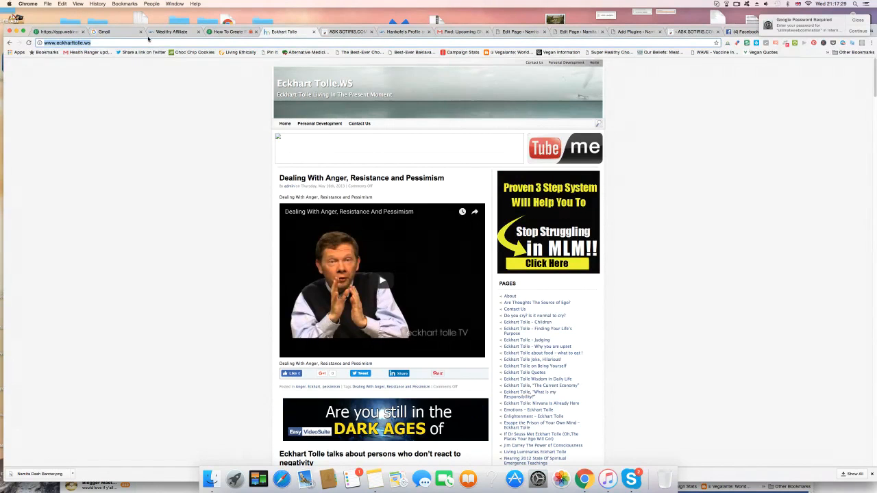
left_click(151, 43)
type("/")
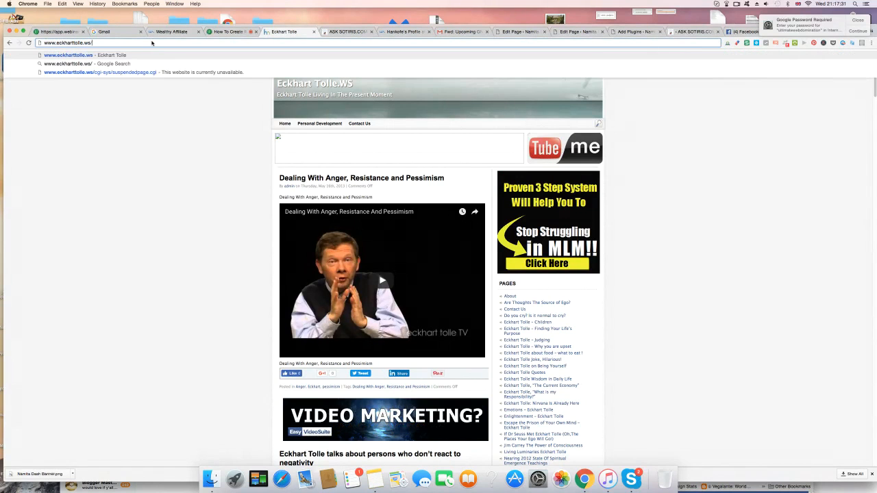
type("wp-admin/")
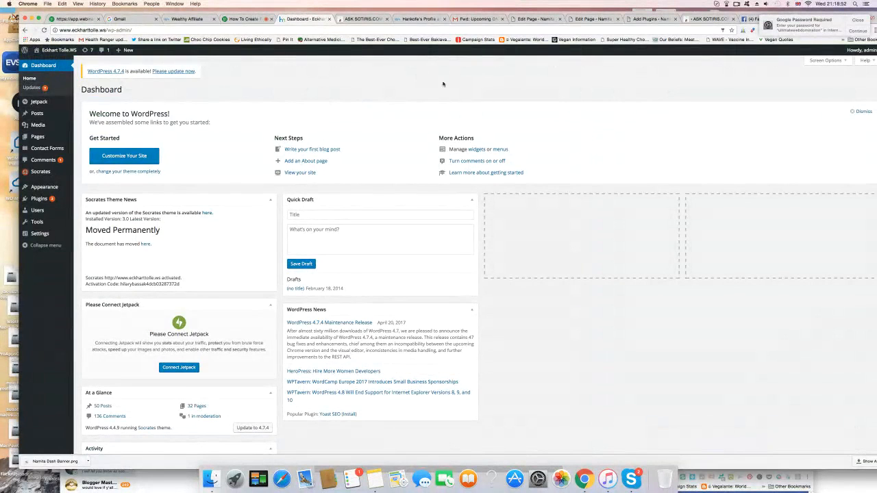
Step: Open the page for adding new plugins and search the plugin directory for "adrotate"
mouse_move(41, 115)
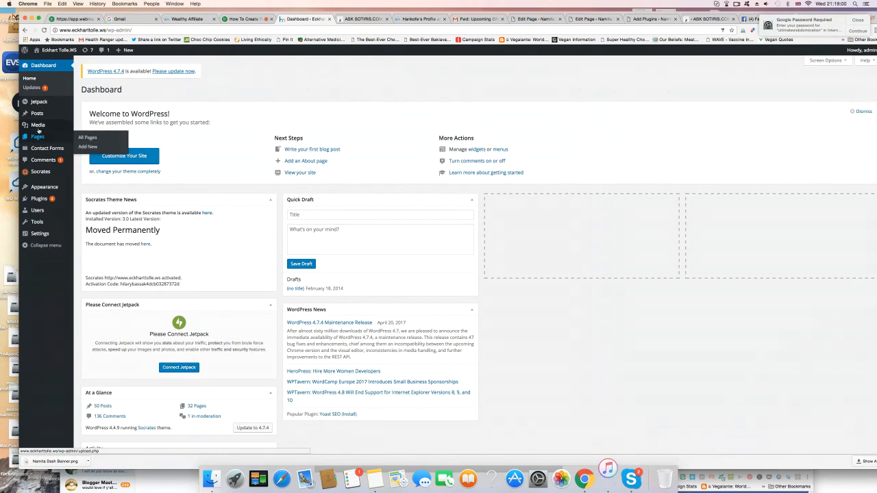
mouse_move(41, 198)
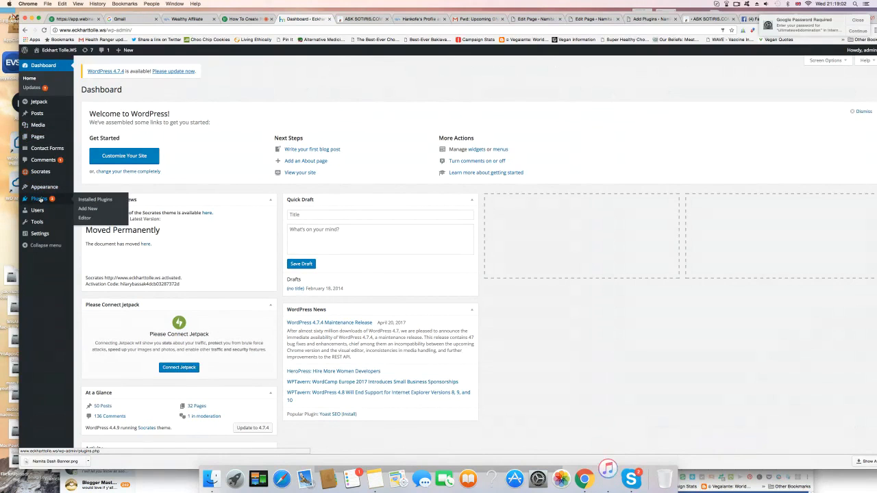
left_click(89, 208)
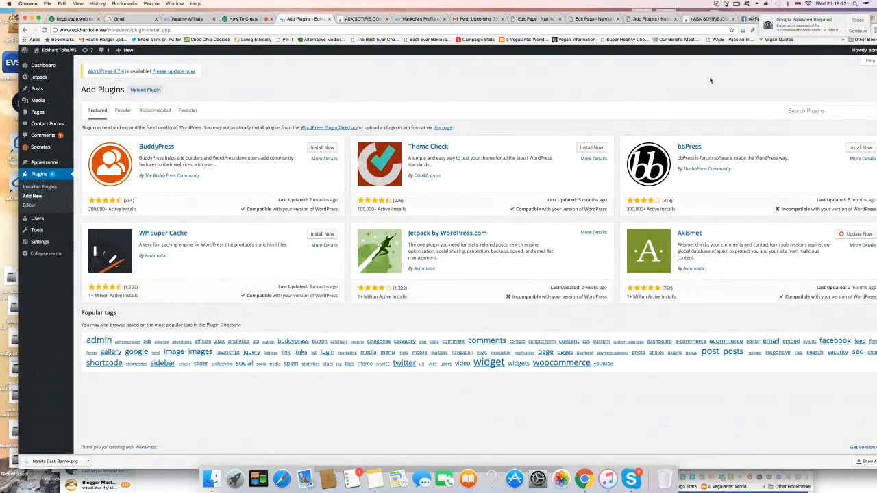
left_click(805, 111)
type("adrotate")
double_click(637, 12)
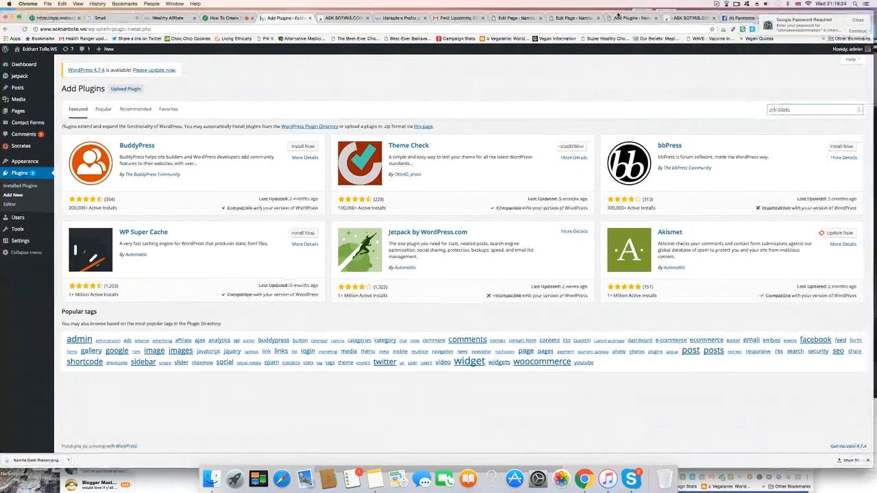
key("Return")
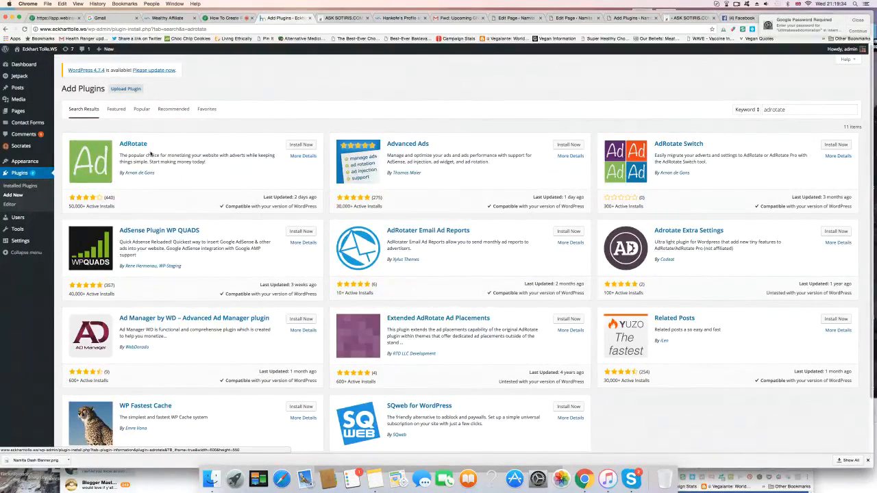
Step: Install and activate the AdRotate plugin, dismissing its welcome notice
left_click(301, 146)
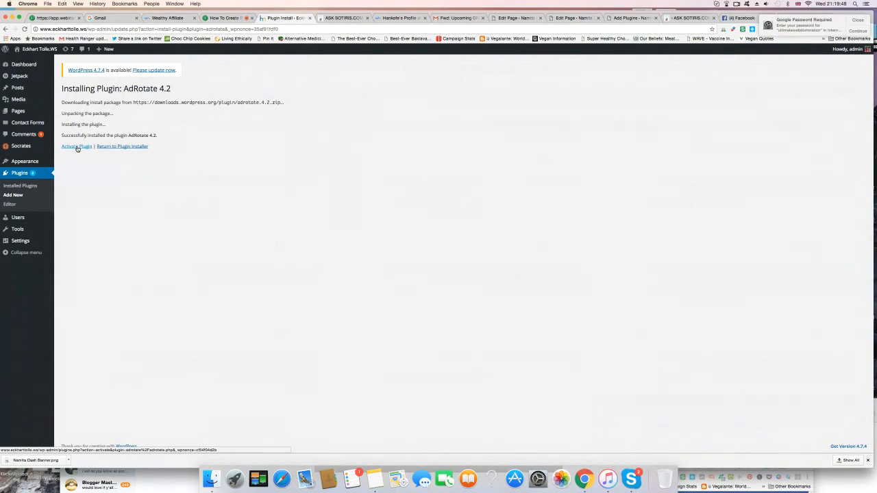
left_click(78, 148)
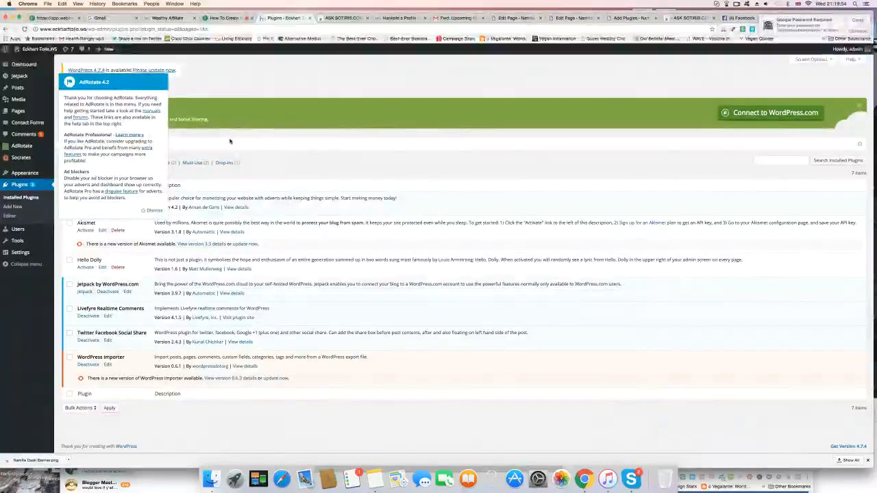
left_click(152, 211)
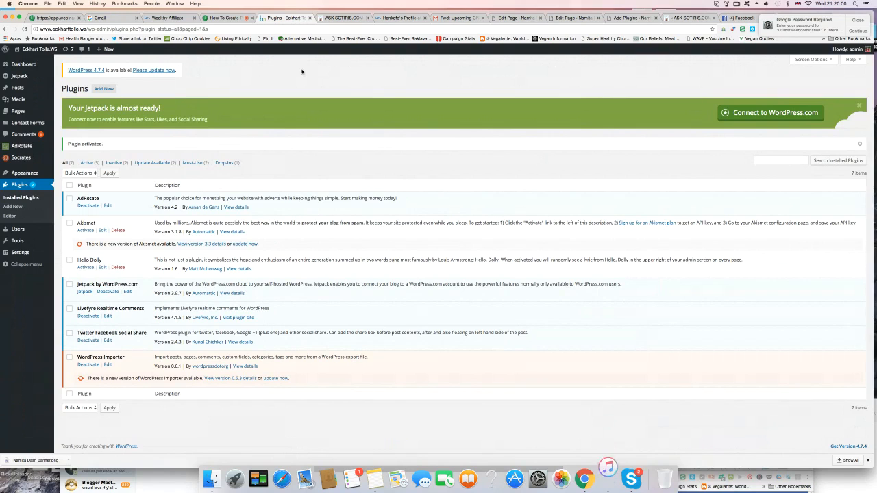
Step: Start a new AdRotate group and name it "Top Right Sidebar Eckhart Tolle"
mouse_move(19, 148)
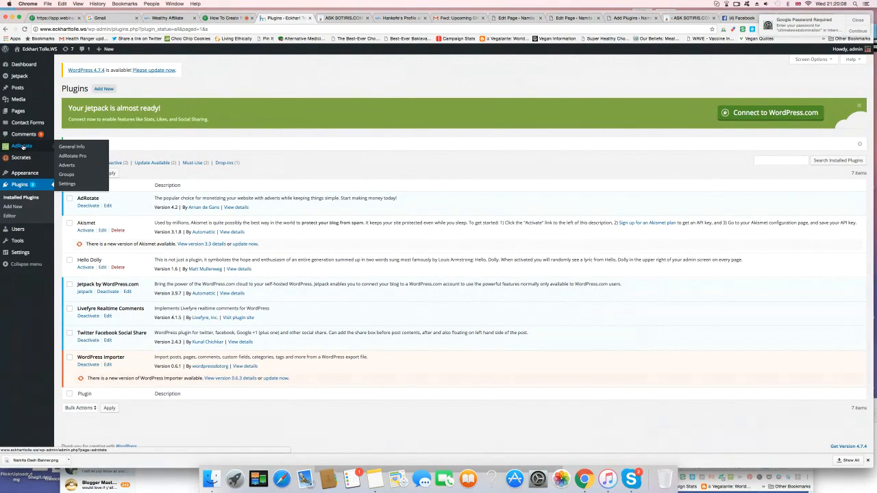
left_click(72, 175)
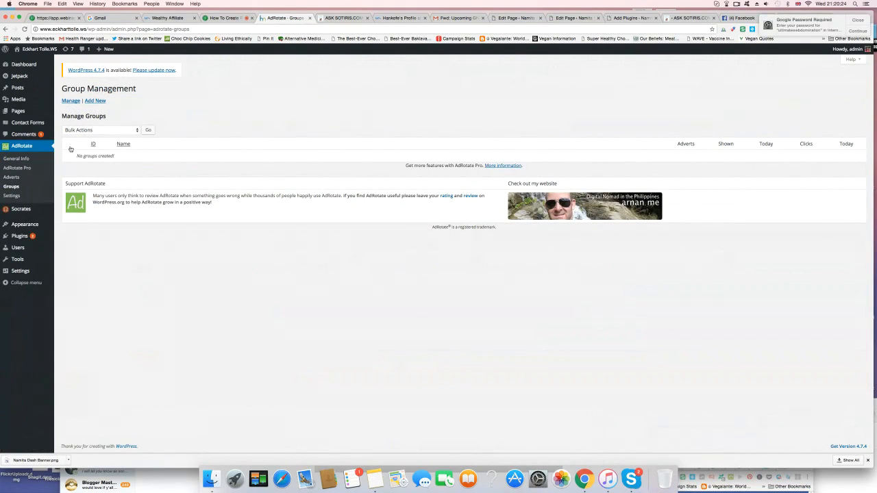
left_click(98, 101)
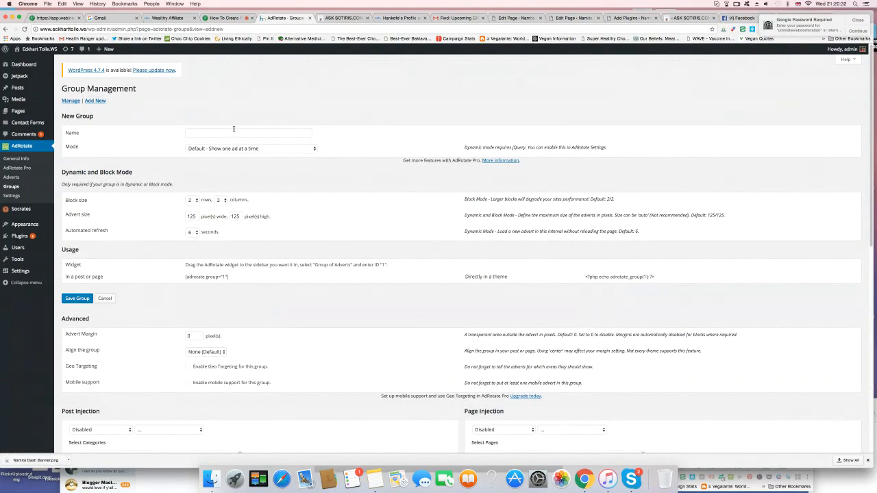
left_click(221, 132)
type("Top Right Sidebar Eckhart Tolle")
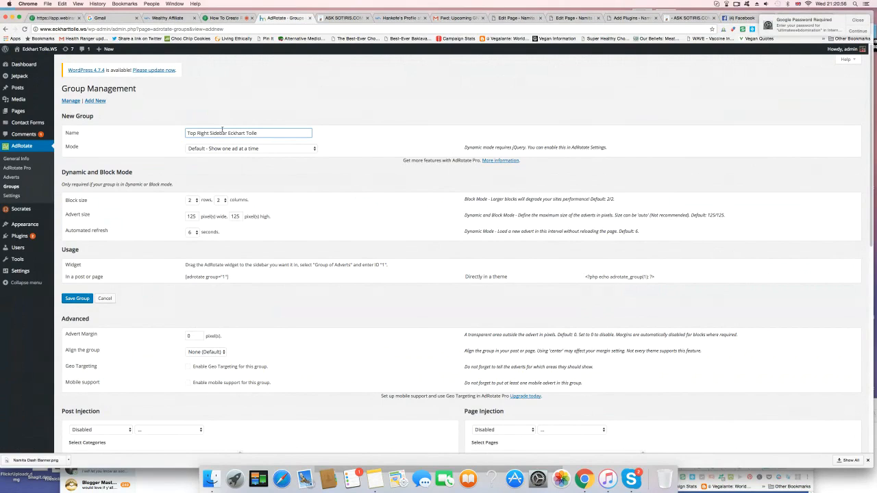
Step: Set the group to Dynamic Mode with an advert size of 300 pixels wide by 600 pixels high
left_click(252, 149)
left_click(251, 157)
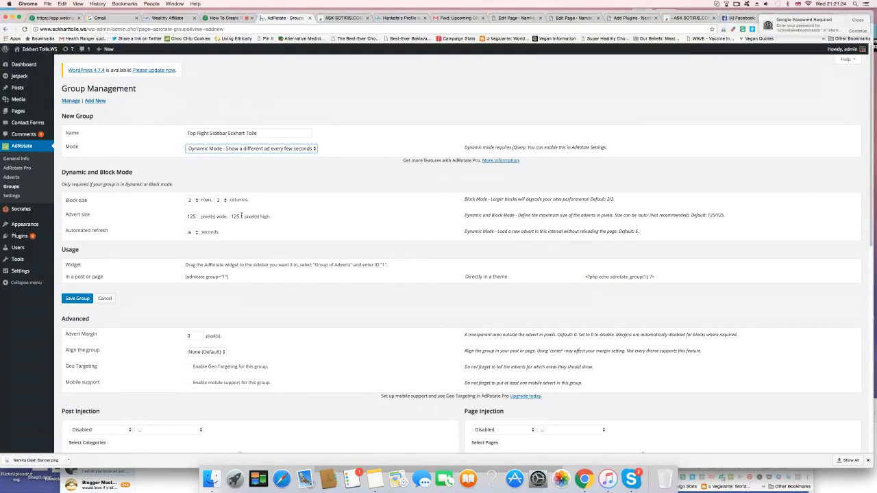
left_click_drag(198, 216, 188, 216)
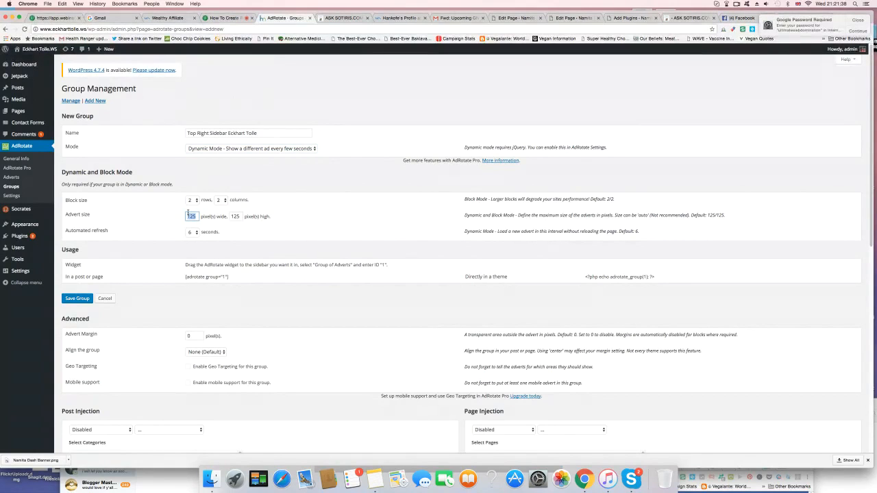
type("5")
type("00")
left_click_drag(238, 217, 231, 216)
type("200")
Step: Review the group's remaining advanced, injection and advert options and save the group
scroll(315, 240, "down", 1)
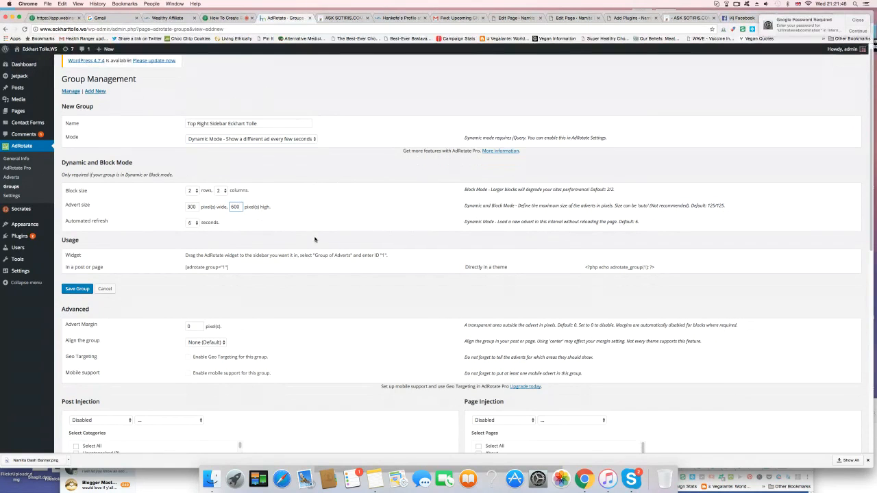
scroll(302, 209, "down", 3)
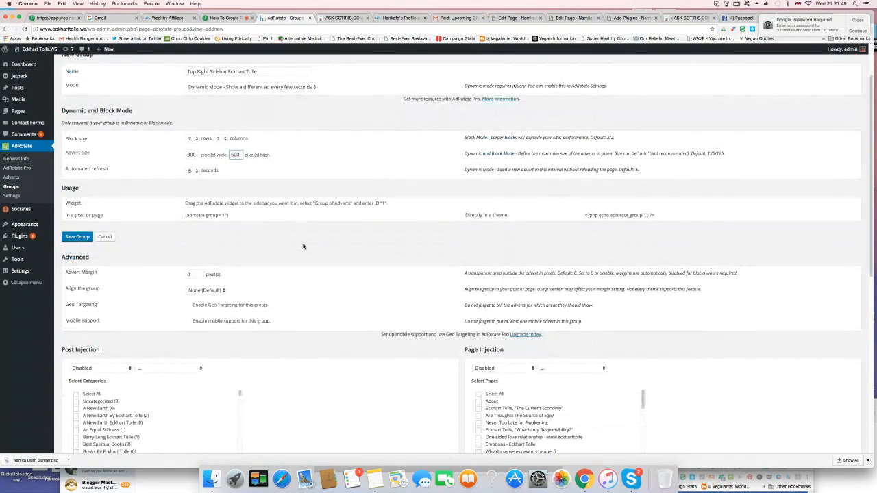
scroll(304, 246, "up", 1)
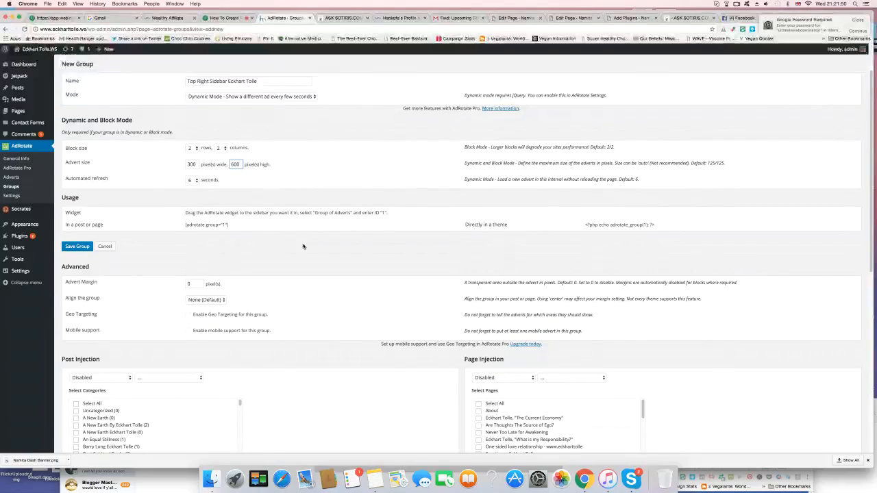
scroll(303, 246, "up", 4)
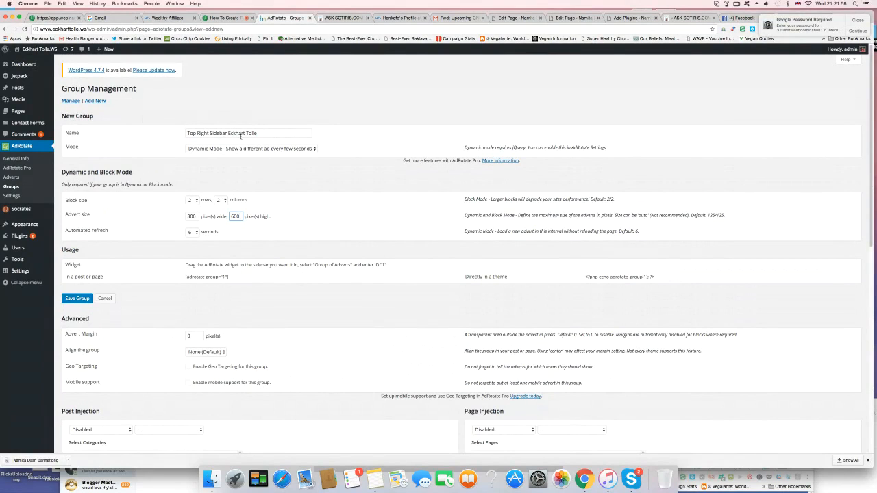
scroll(348, 283, "down", 10)
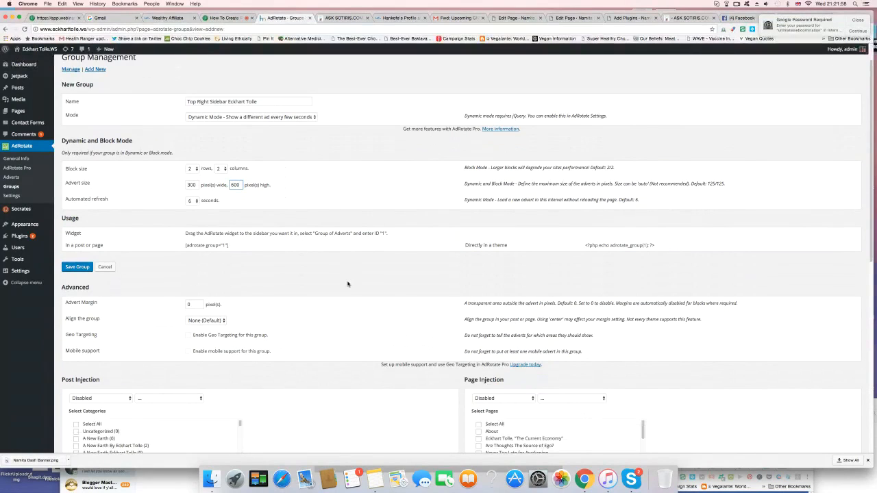
scroll(347, 284, "down", 12)
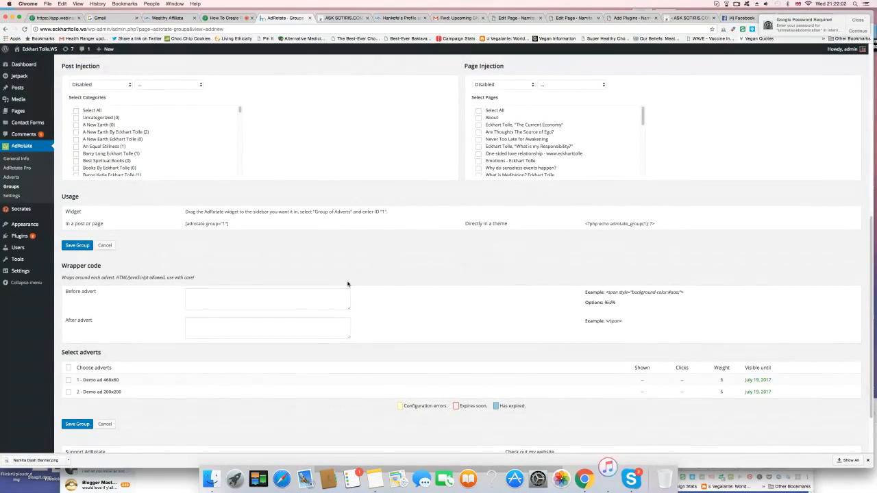
scroll(347, 284, "down", 1)
scroll(348, 284, "up", 20)
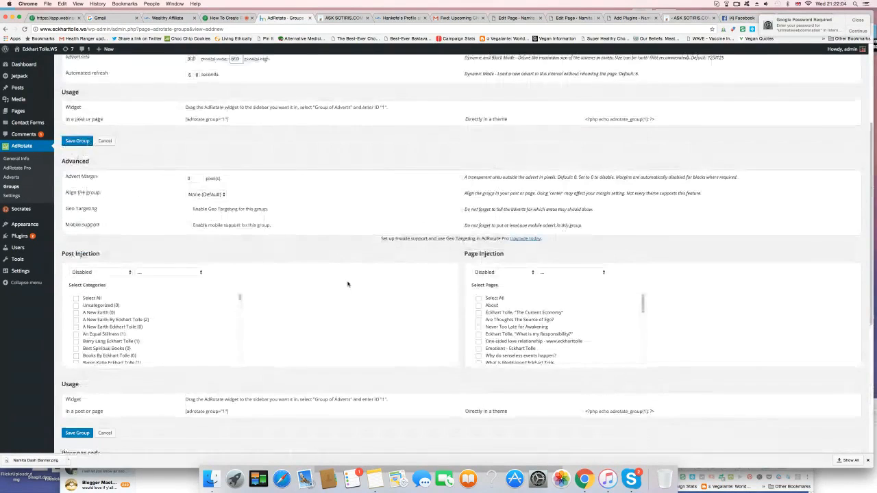
scroll(347, 284, "up", 1)
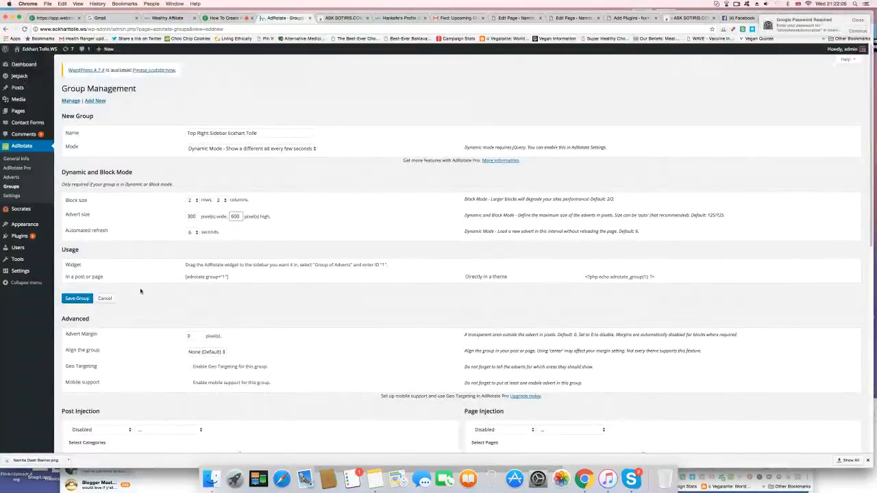
left_click(73, 300)
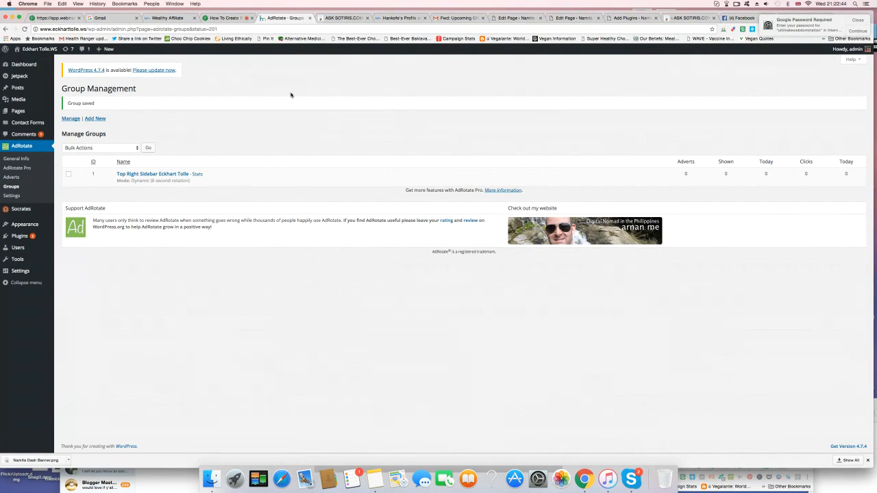
Step: Look over the AdRotate adverts list and the other site's home page with its sidebar advert, and open a blank new post there
left_click(11, 177)
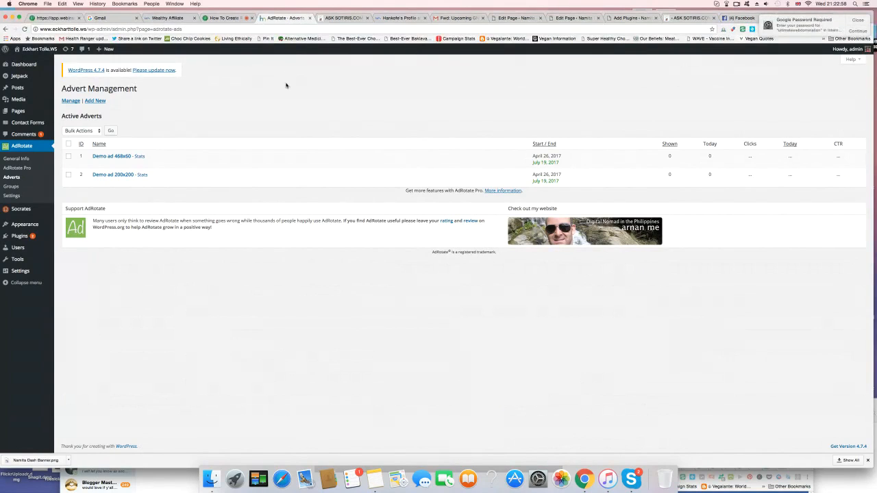
left_click(341, 18)
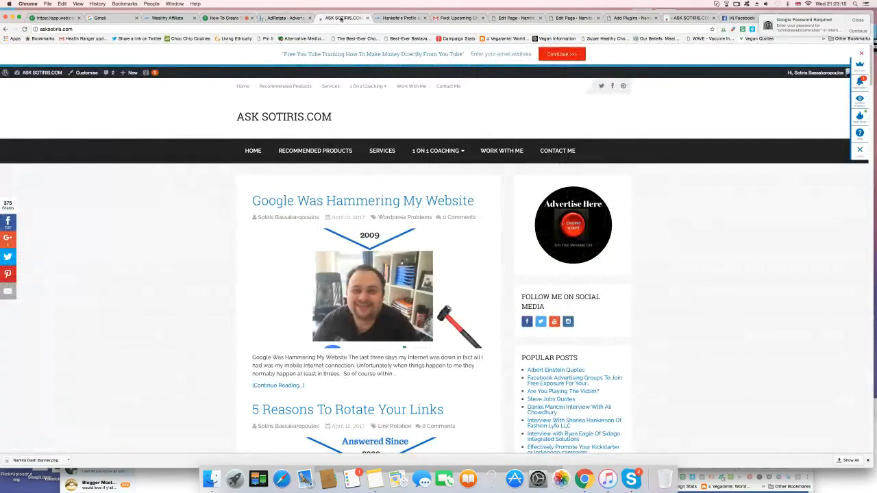
mouse_move(134, 73)
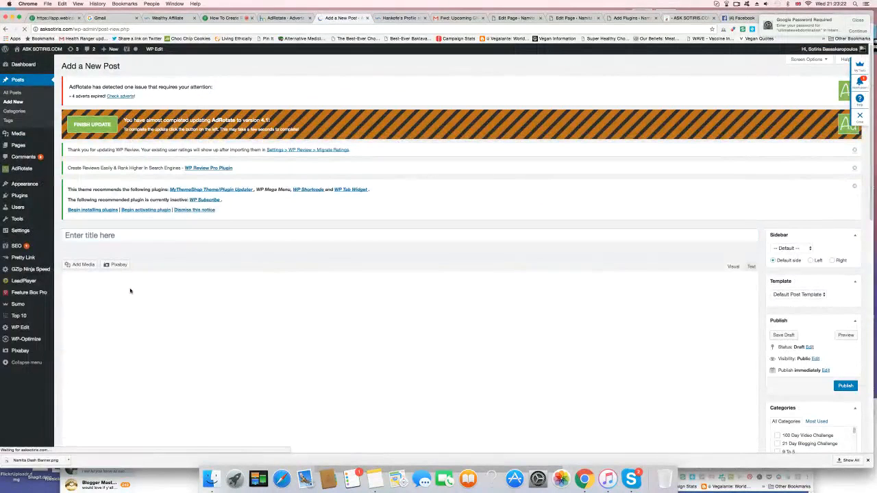
left_click(124, 304)
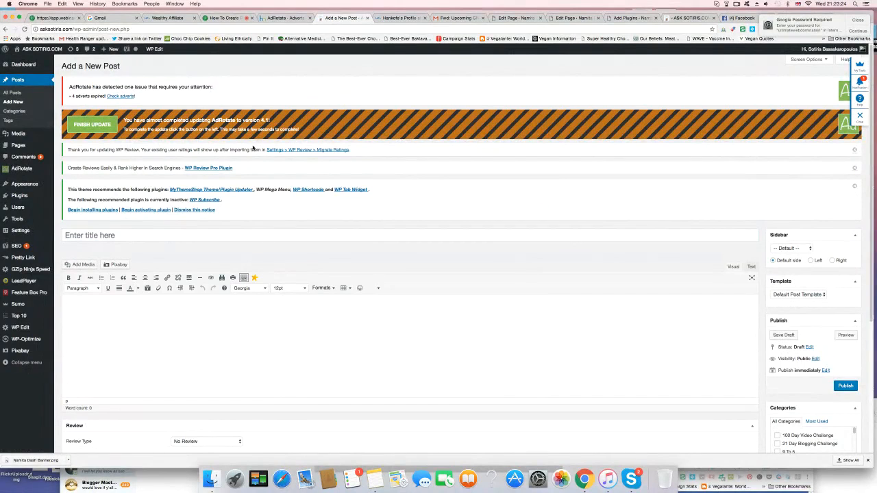
left_click(455, 19)
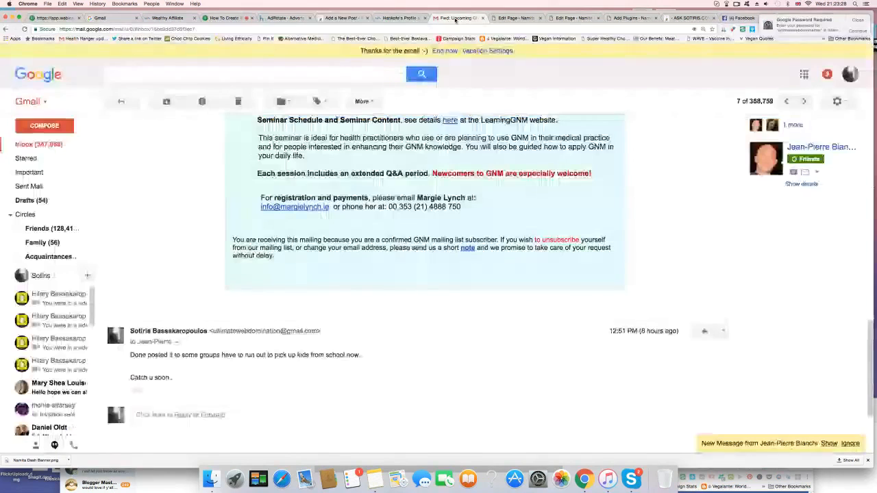
left_click(414, 30)
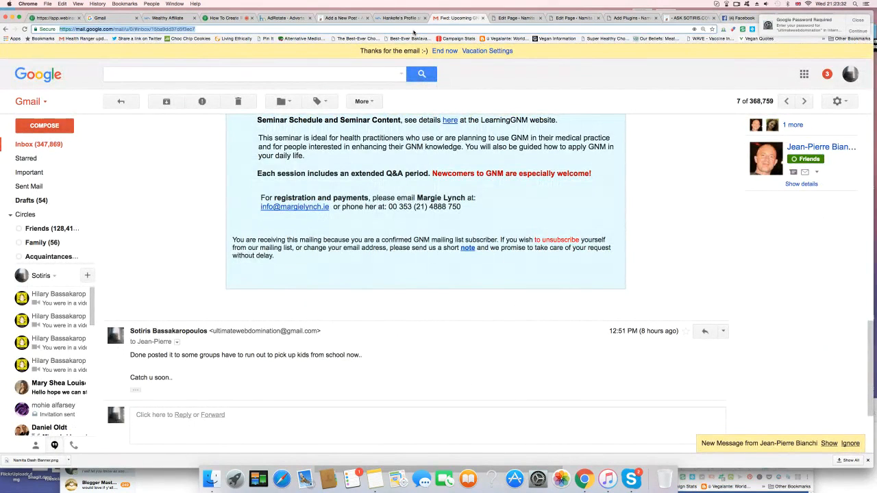
type("www.ca")
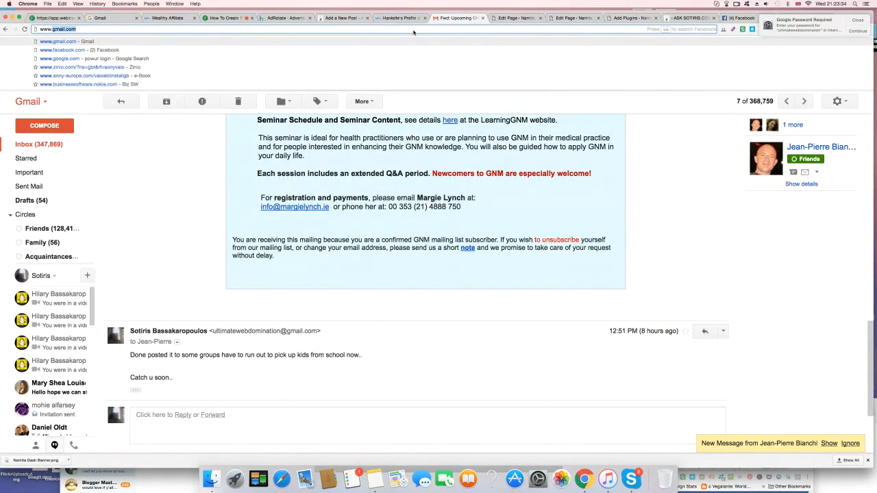
type("nva")
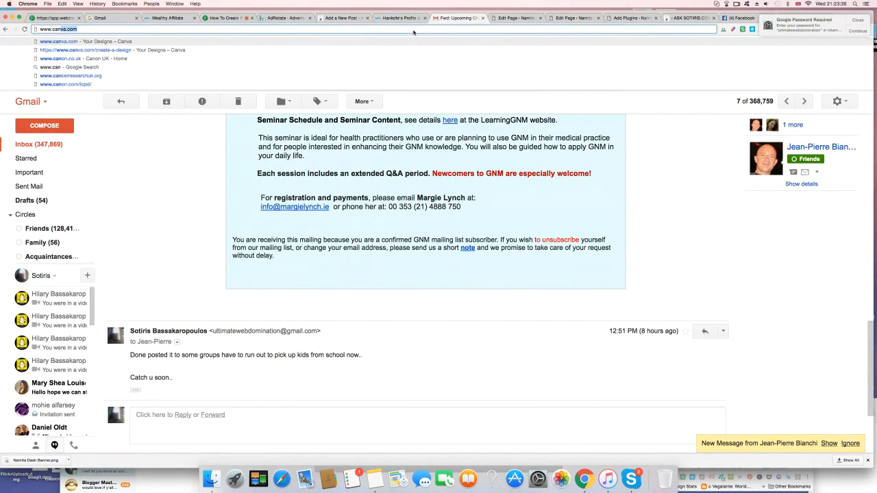
type(".com")
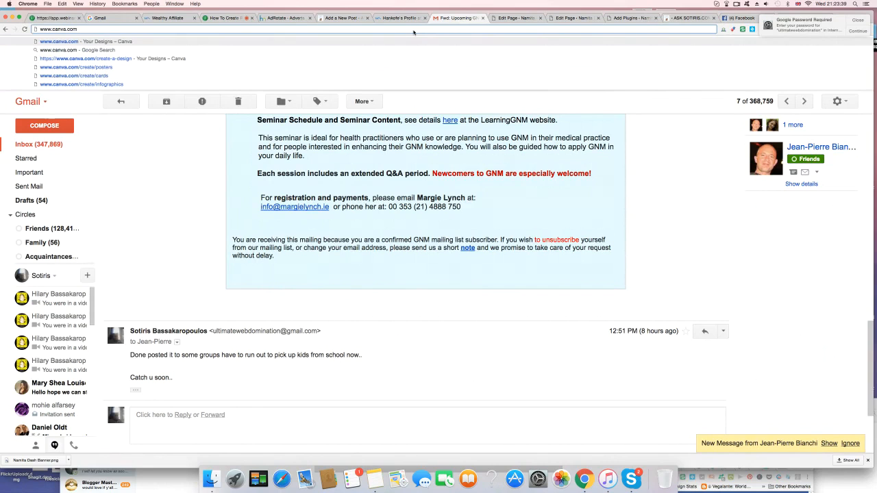
key("Return")
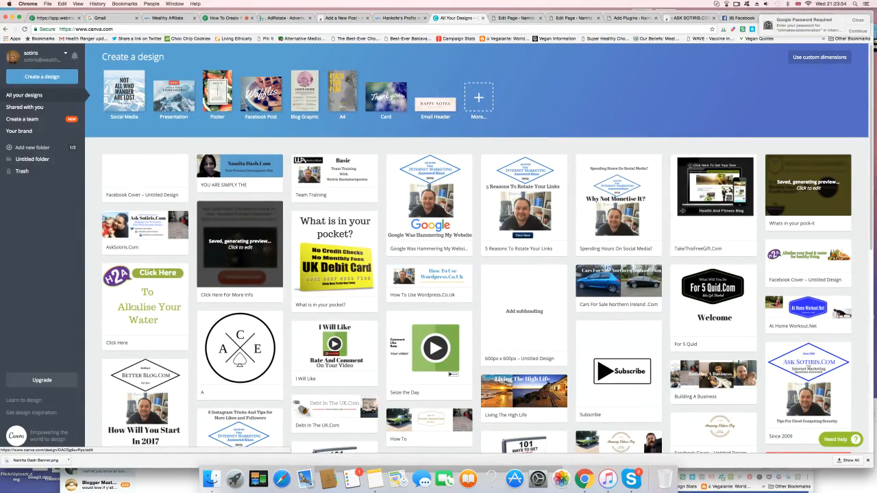
Step: Create a new blank design with custom dimensions of 300 by 300 px
left_click(808, 59)
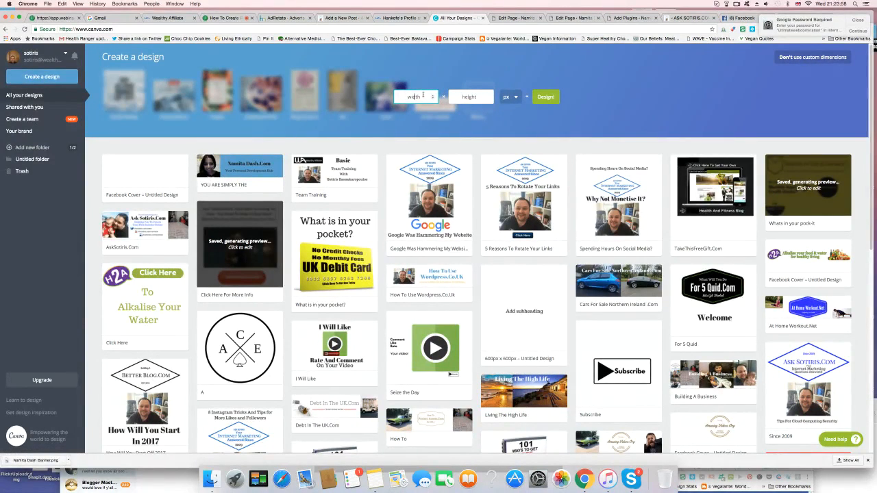
type("300")
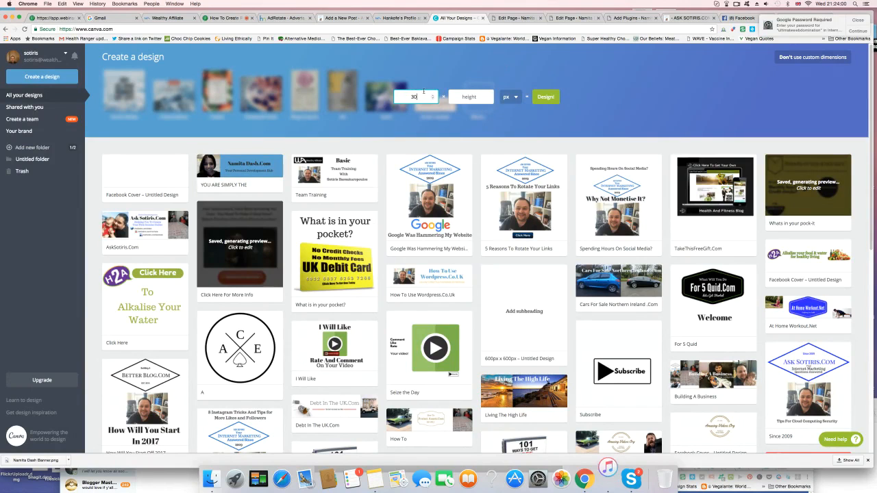
left_click(465, 97)
type("300")
left_click(545, 97)
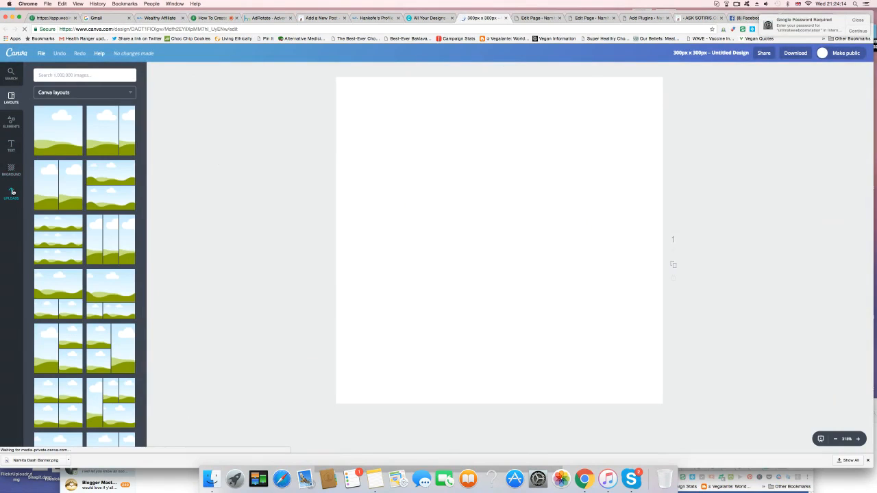
Step: Place the uploaded yellow UK Debit Card image on the blank canvas and browse the other uploaded images
left_click(12, 192)
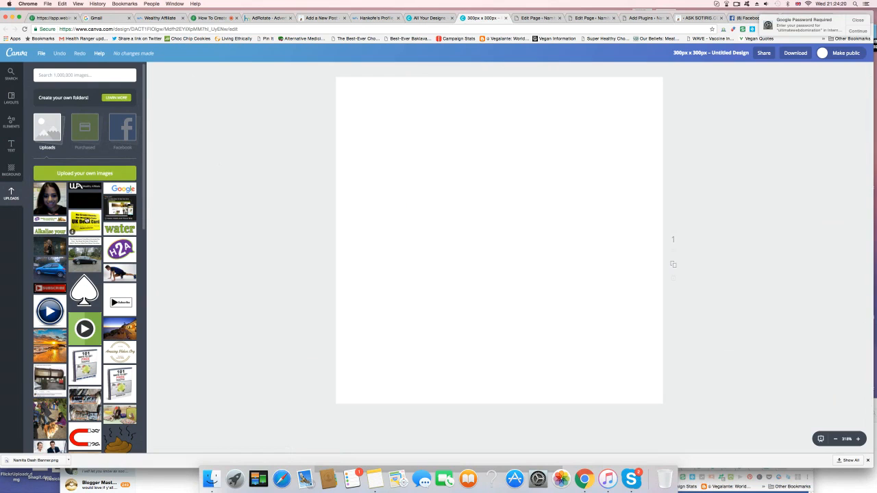
left_click_drag(78, 220, 509, 205)
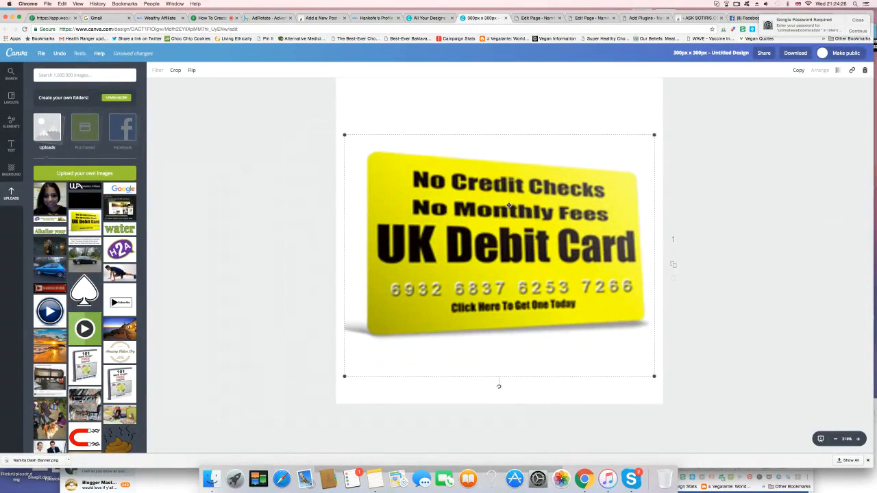
left_click(471, 98)
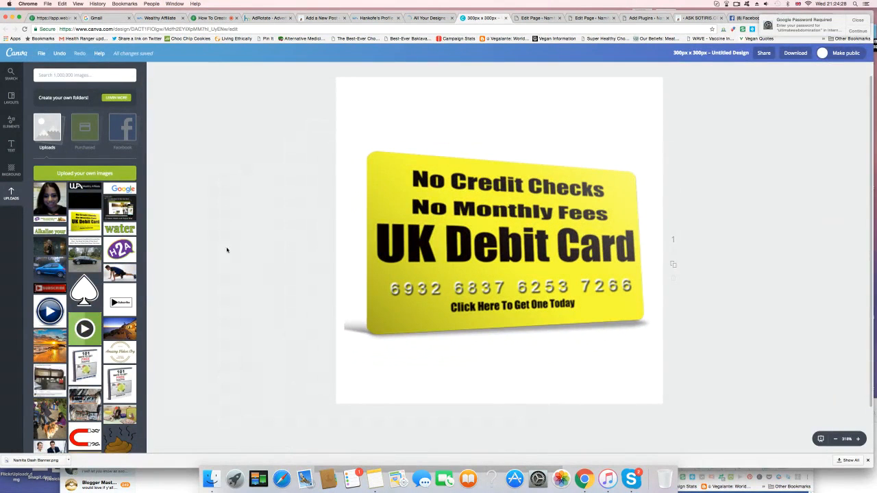
scroll(119, 233, "down", 15)
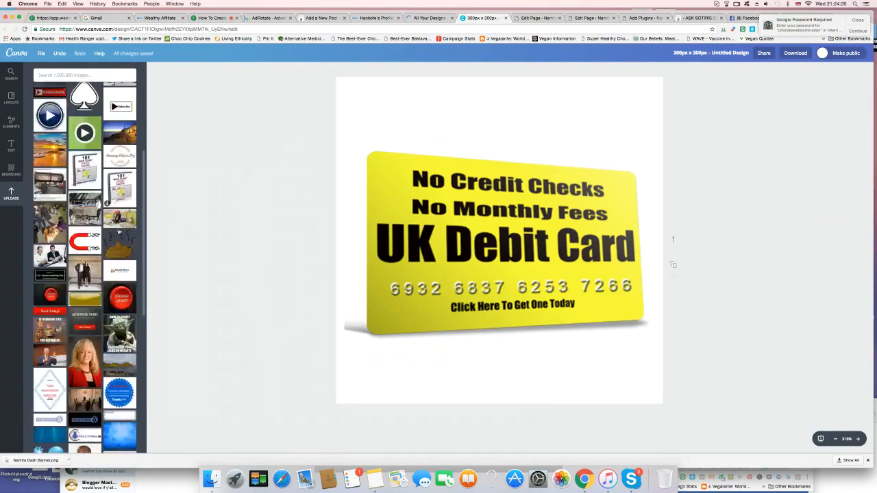
scroll(118, 232, "down", 10)
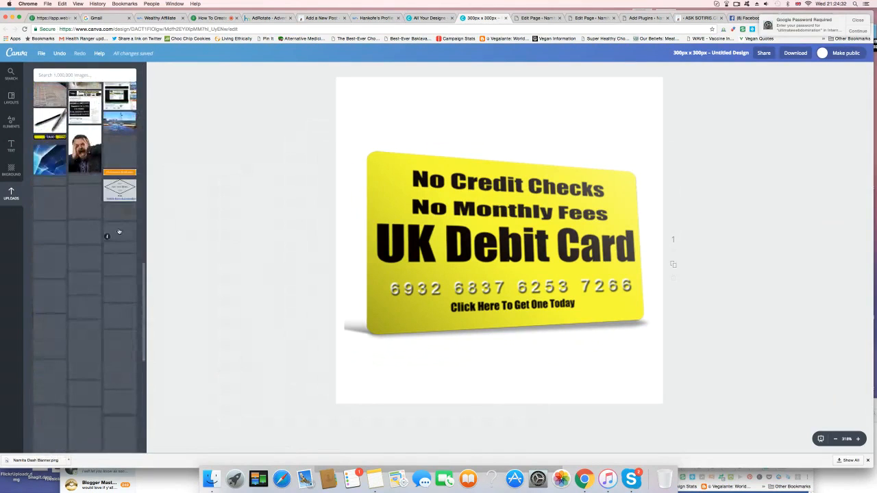
Step: Add a subheading to the design that reads "Prepaid Debit Card"
left_click(11, 145)
left_click(91, 134)
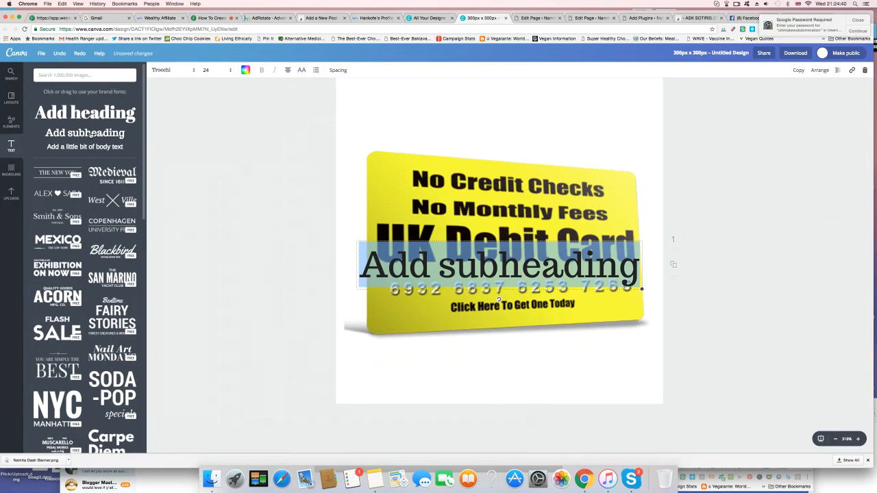
type("Pre")
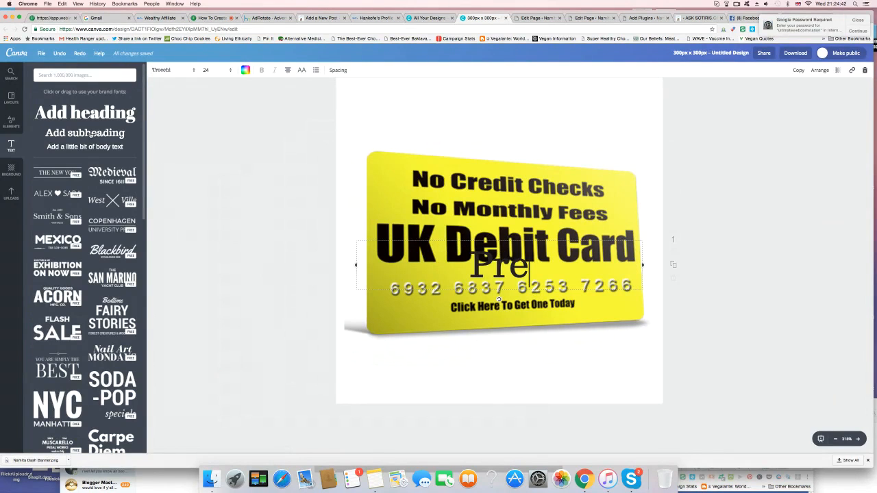
type("paid")
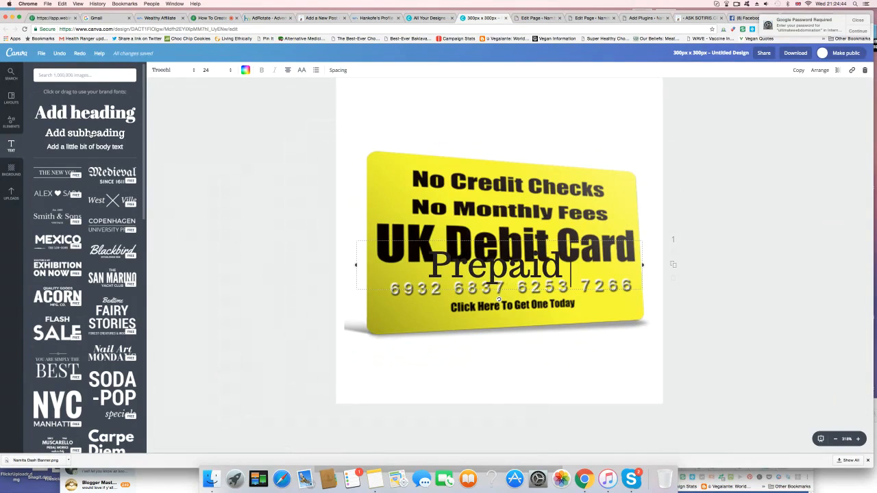
type(" Deb")
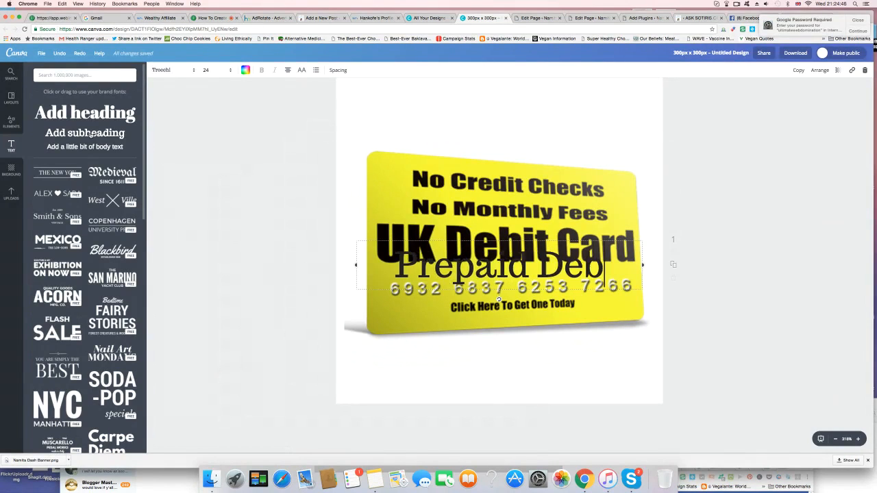
type("it Card")
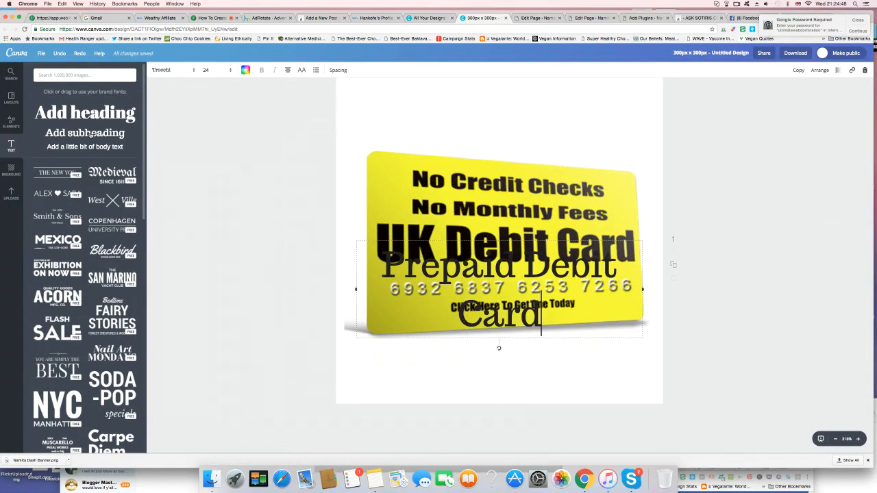
left_click(806, 296)
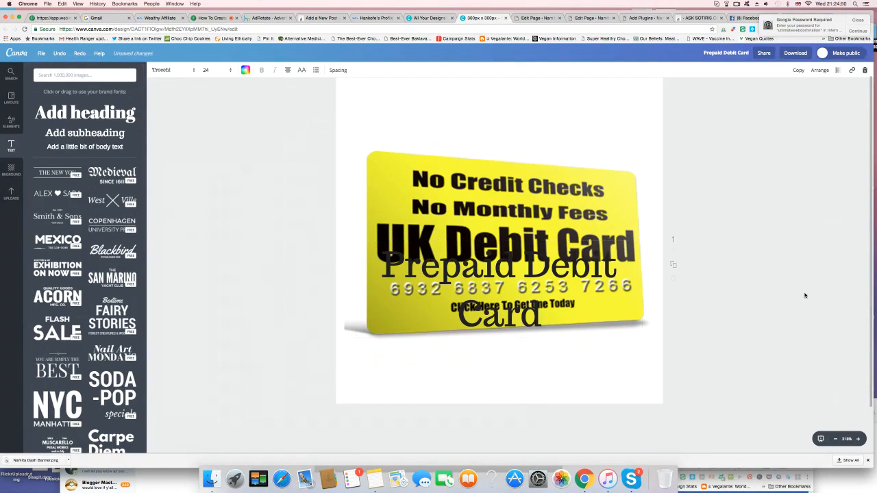
Step: Widen the "Prepaid Debit Card" text box so it fits on one line and move it above the card image
left_click(633, 284)
left_click(643, 288)
left_click_drag(643, 288, 697, 283)
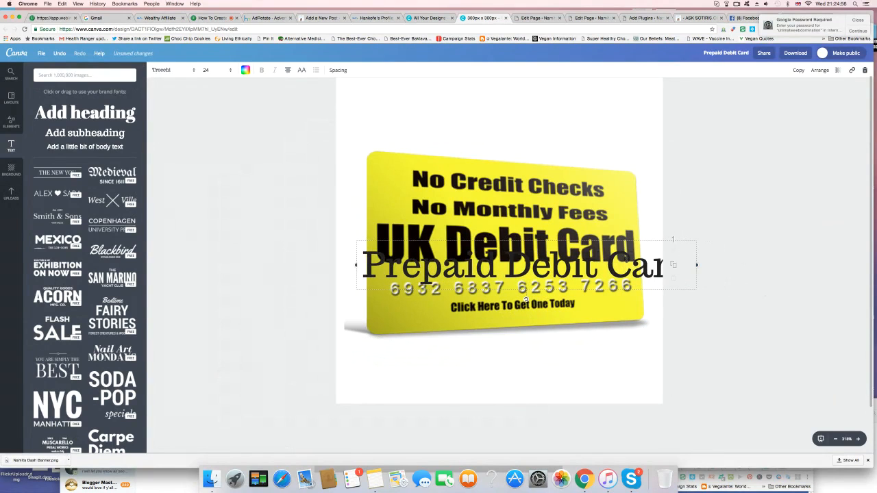
left_click_drag(603, 256, 586, 101)
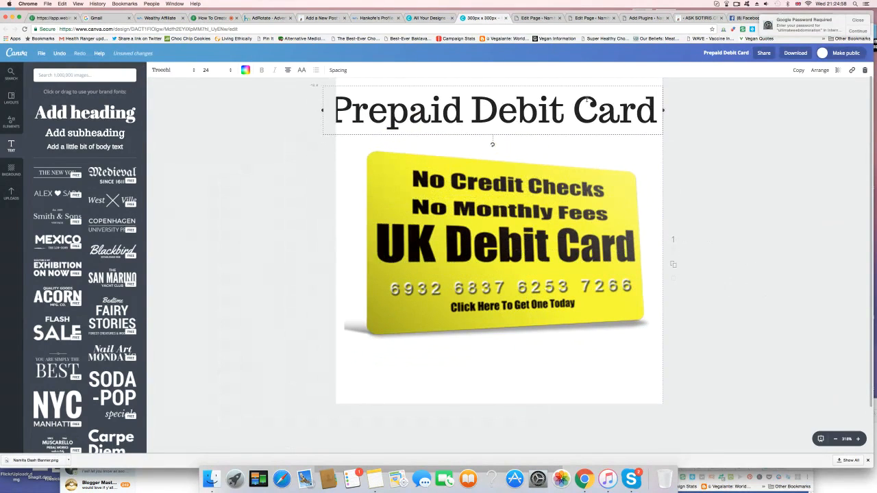
Step: Set the "Prepaid Debit Card" font size to 21 and centre the text between the canvas edge and the card
left_click(231, 71)
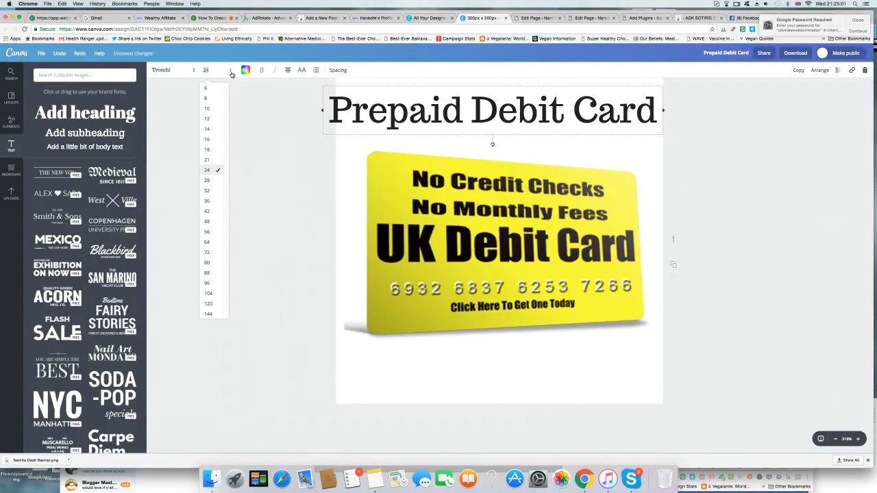
left_click(207, 160)
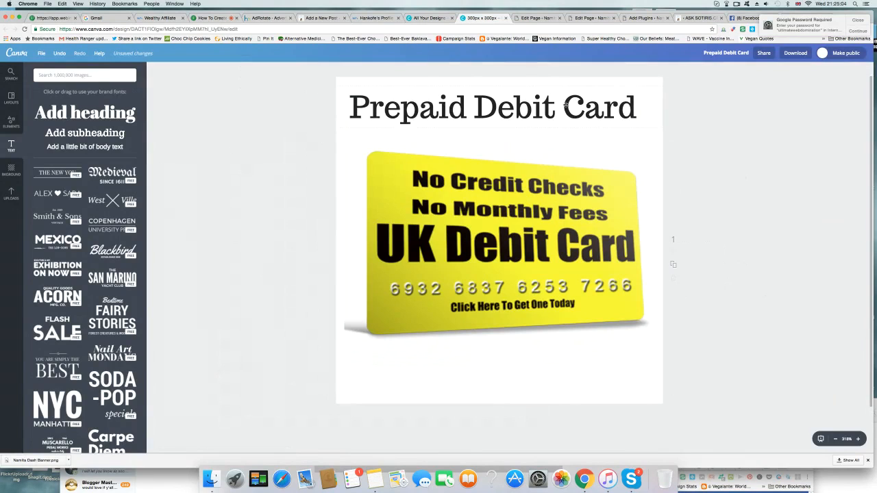
left_click_drag(567, 104, 550, 114)
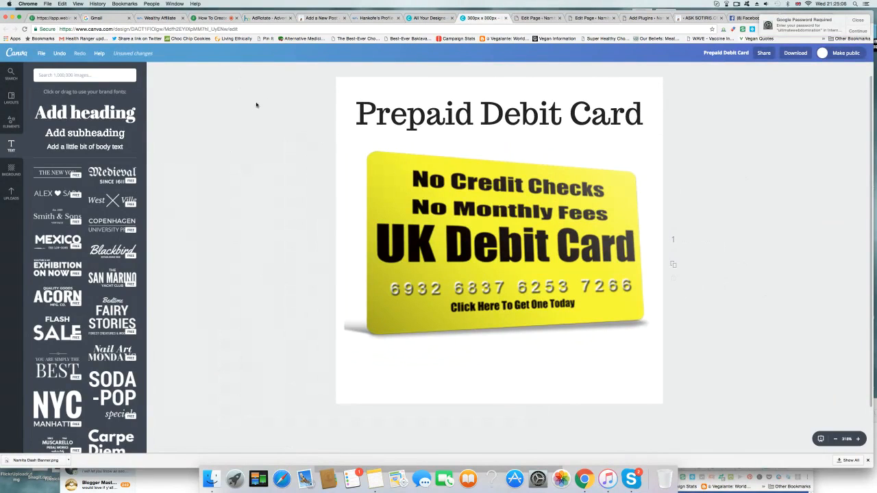
Step: Add a line of body text reading "No Credit Checks" and place it centred below the card image
left_click(107, 147)
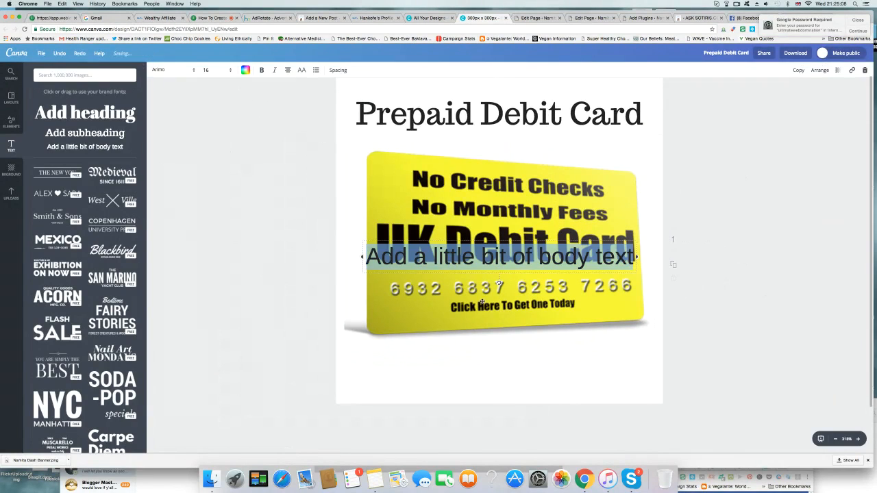
type("N")
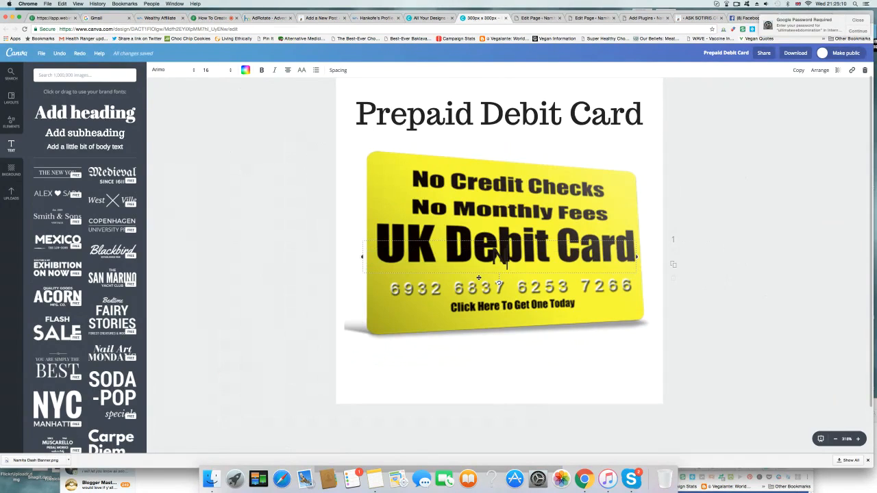
type("o Credit Checks")
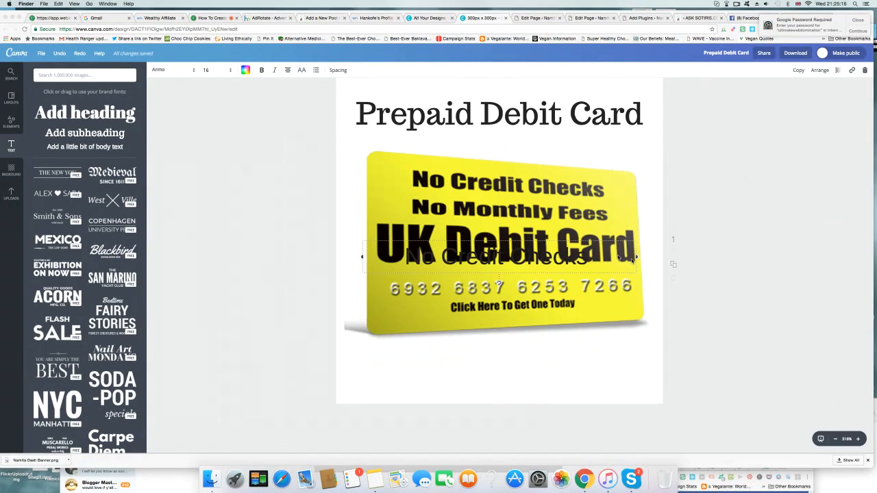
left_click(576, 306)
left_click_drag(568, 254, 565, 349)
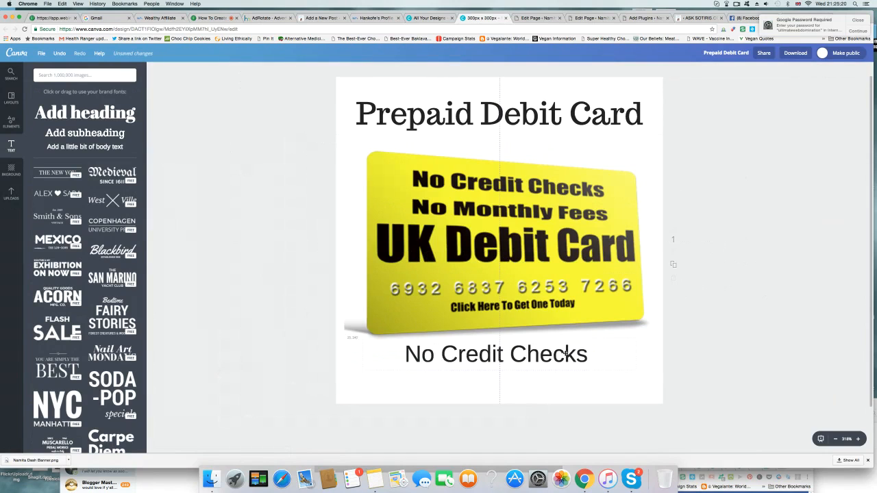
Step: Add a line of body text reading "No Monthly Fees" and place it directly below the "No Credit Checks" line
left_click(82, 148)
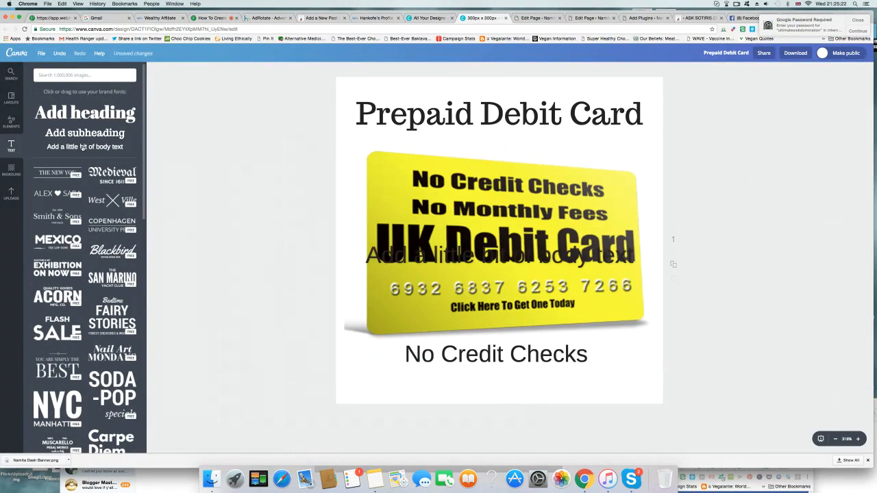
key("BackSpace")
type("No Mon")
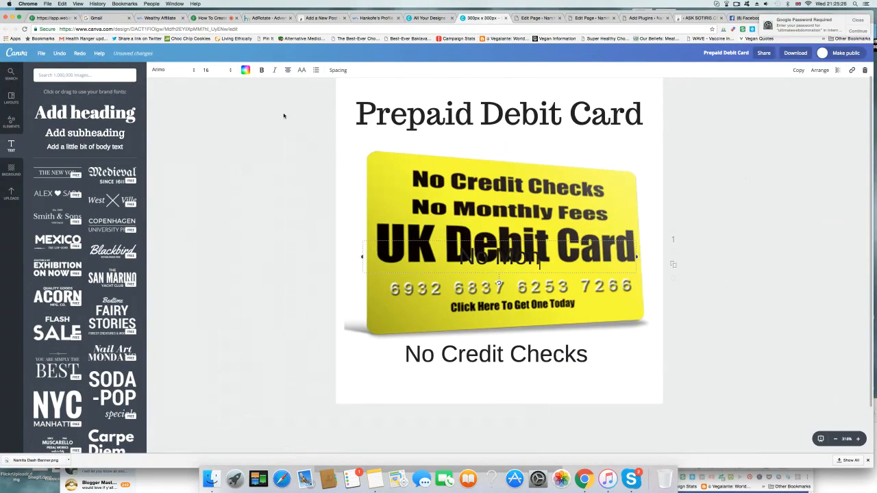
type("thly Fees")
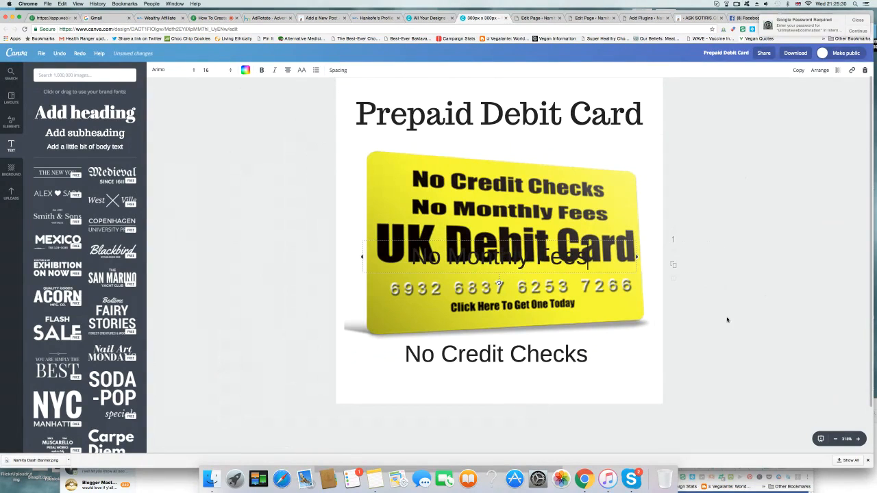
left_click_drag(500, 259, 507, 385)
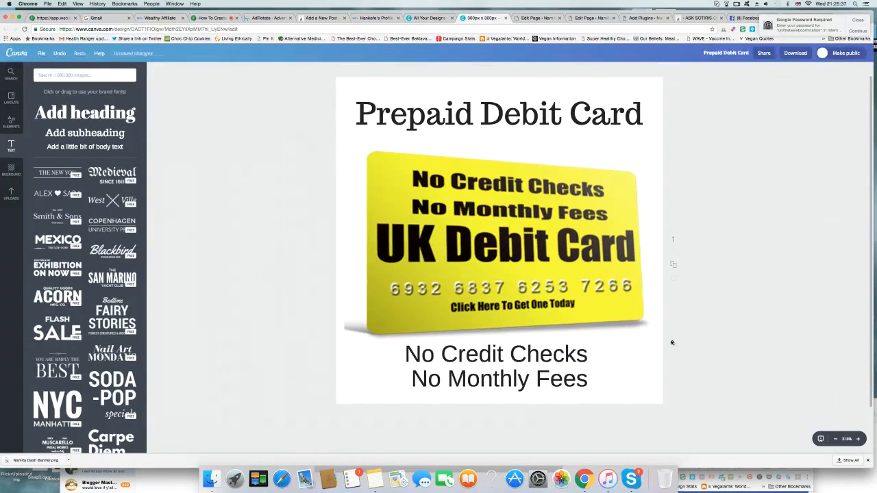
left_click(526, 354)
left_click_drag(528, 382, 525, 383)
left_click(740, 333)
Step: Download the finished banner as a PNG and save it to the Desktop as "Prepaid Debit Card 555"
left_click(794, 54)
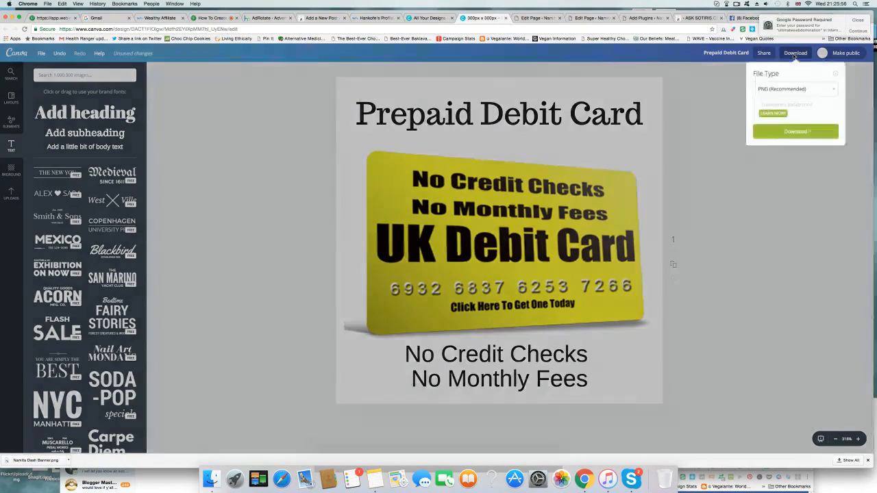
left_click(797, 133)
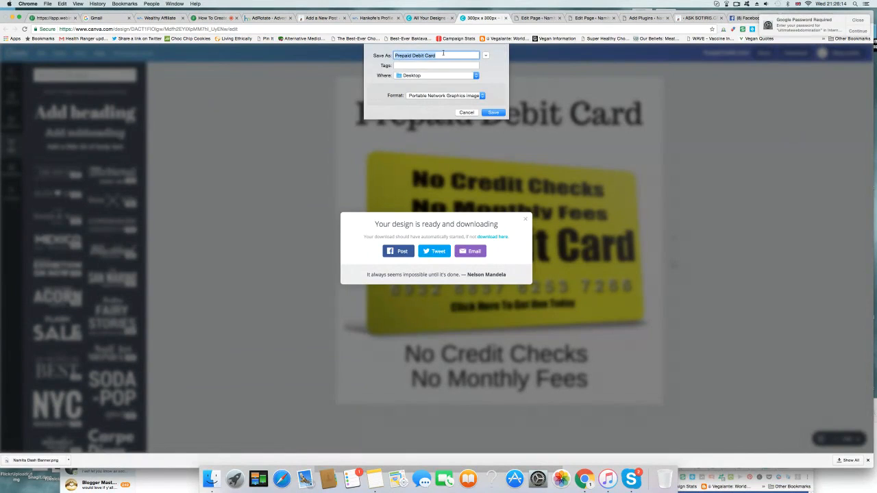
left_click(443, 53)
type("668")
key("BackSpace")
key("BackSpace")
key("BackSpace")
type("555")
left_click(494, 114)
left_click(494, 113)
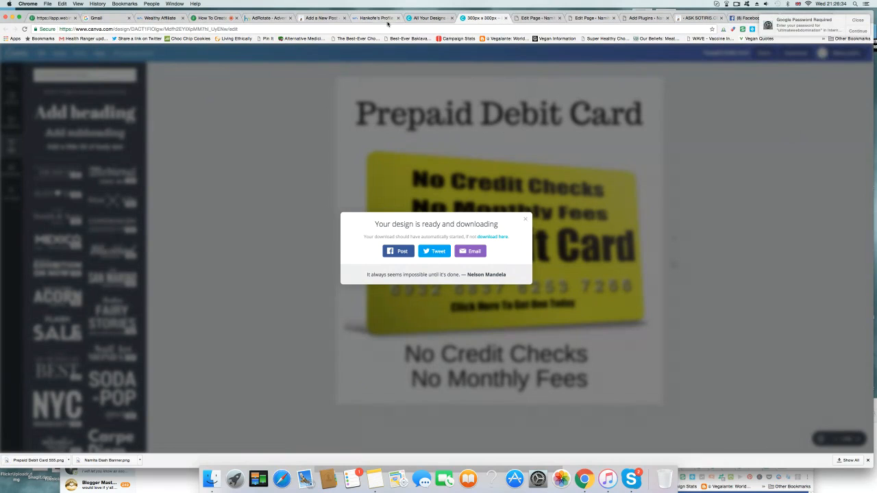
Step: Upload Prepaid Debit Card 555.png from the Desktop to the media library through the new WordPress post
left_click(332, 19)
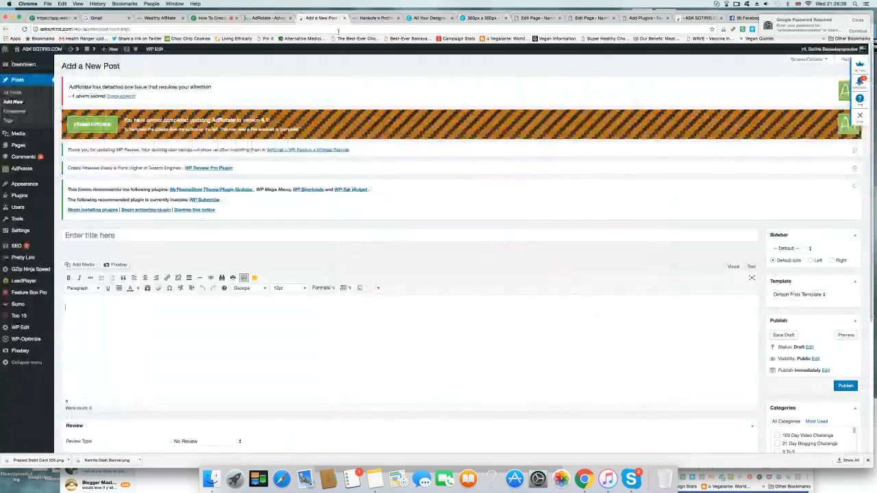
left_click(83, 266)
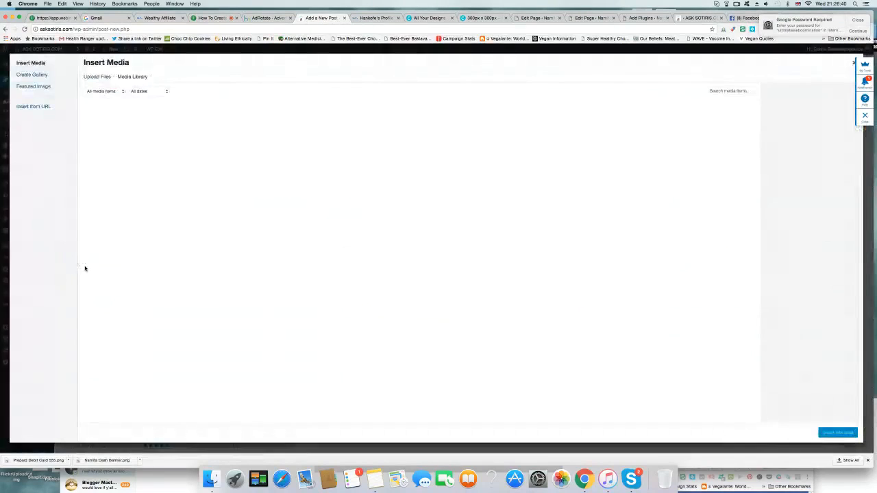
left_click(99, 77)
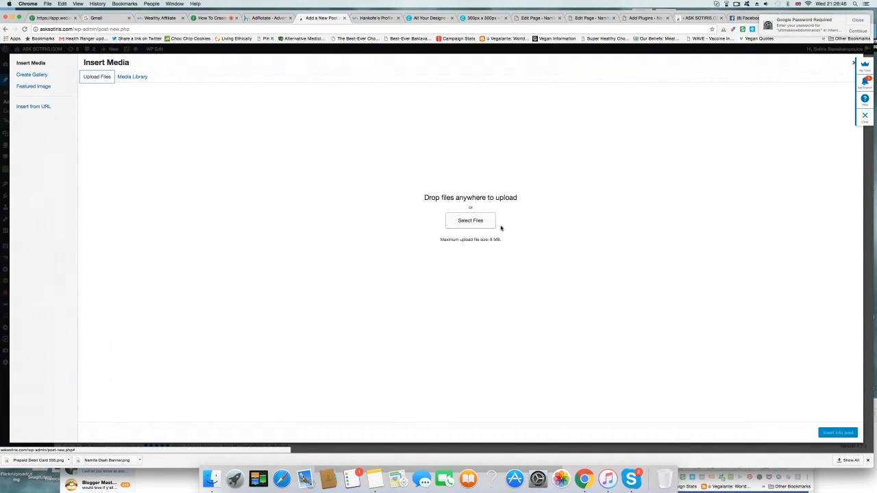
left_click(470, 221)
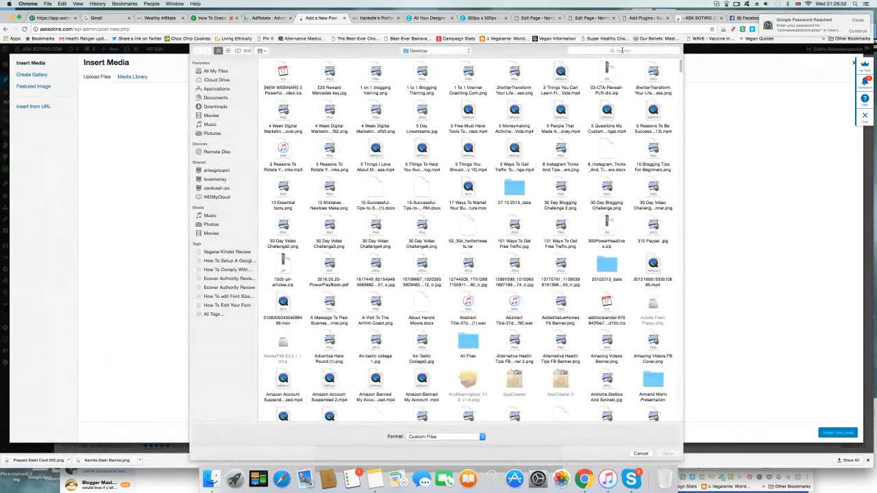
left_click(621, 51)
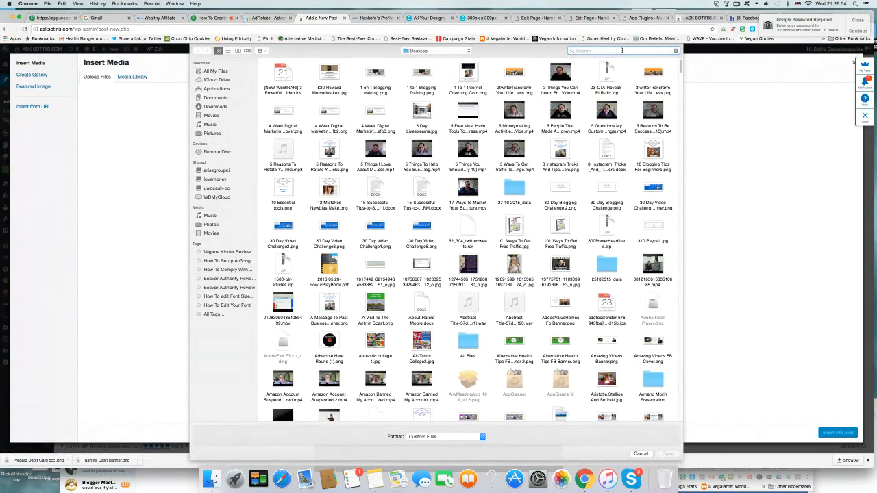
type("prepaid")
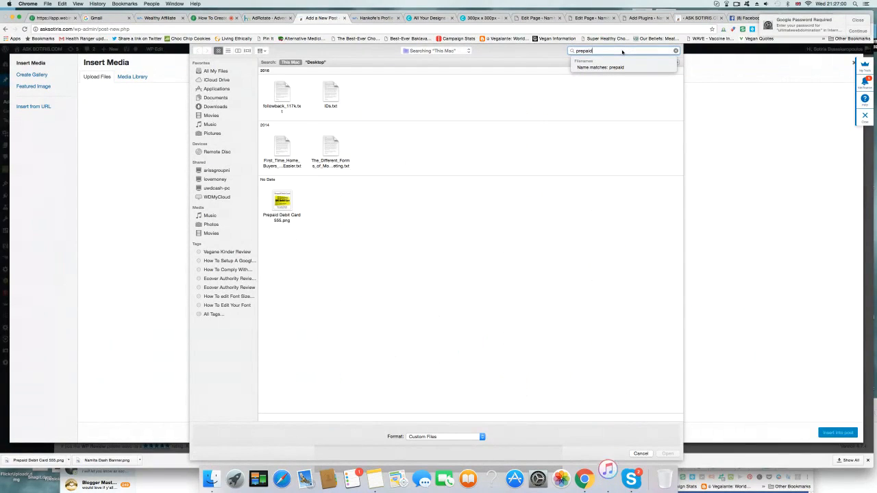
left_click(281, 203)
left_click(674, 454)
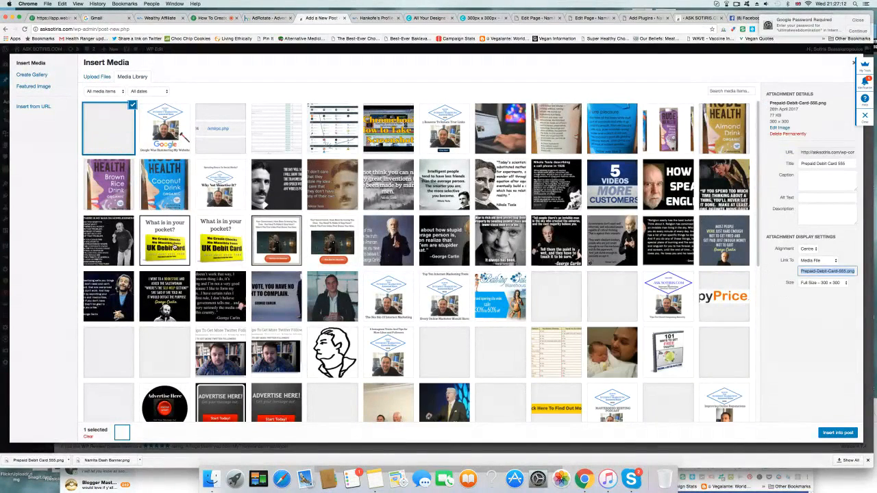
Step: Give the framed "What is in your pocket2" image its title as alt text and description, and insert it into the post
left_click(175, 249)
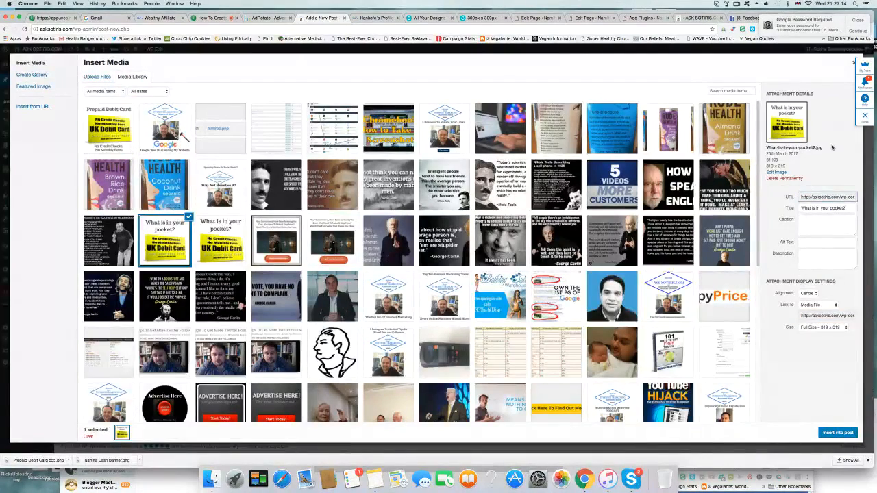
left_click_drag(849, 213, 801, 209)
key("ctrl+c")
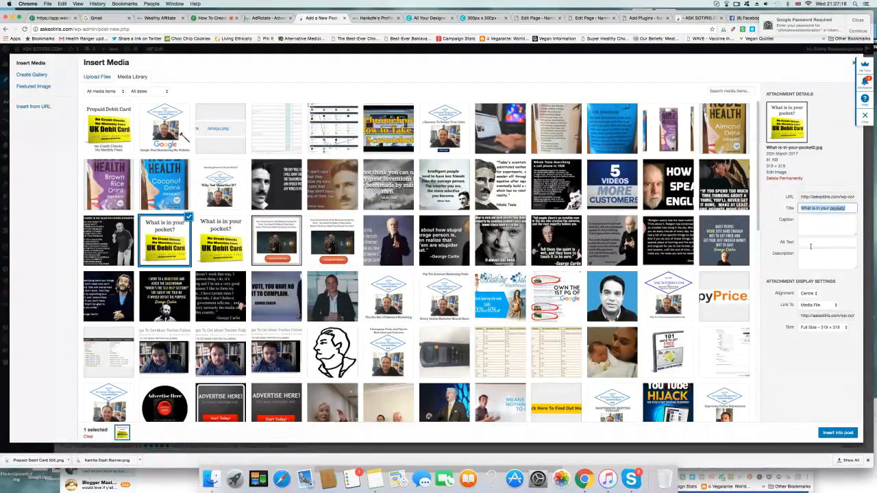
left_click(812, 246)
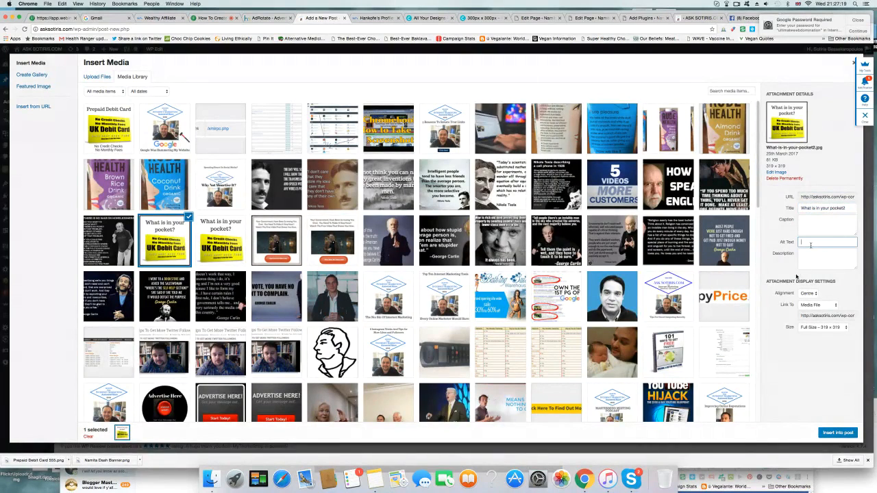
key("ctrl+v")
left_click(817, 259)
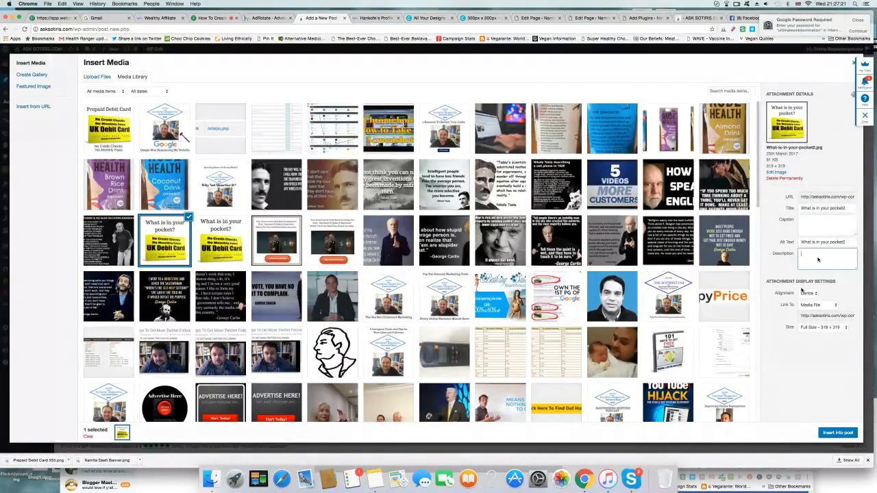
key("super+v")
left_click(838, 433)
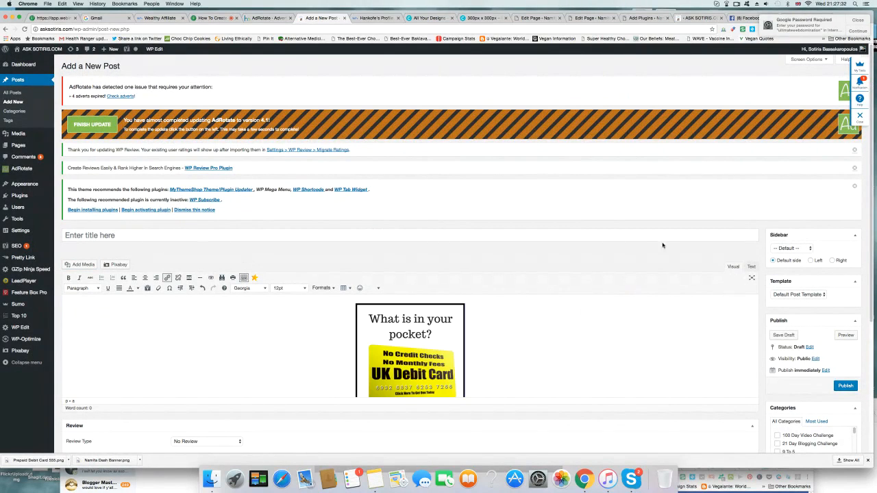
scroll(704, 335, "down", 1)
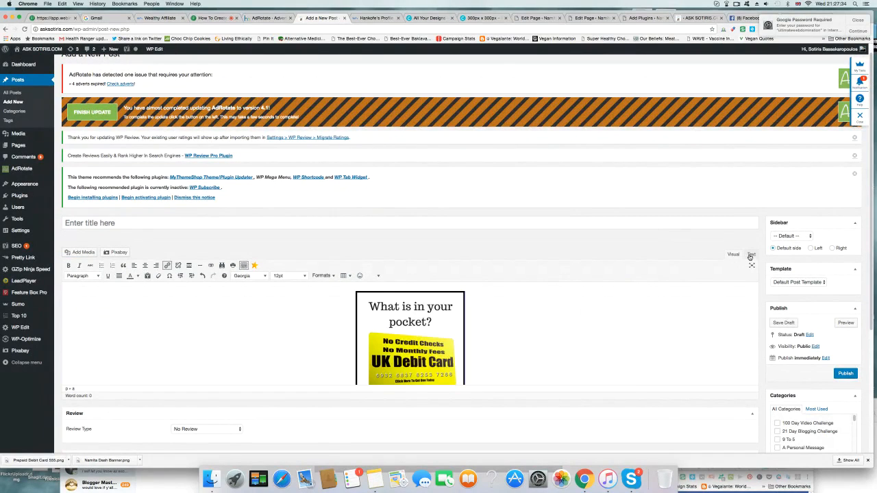
scroll(508, 376, "down", 2)
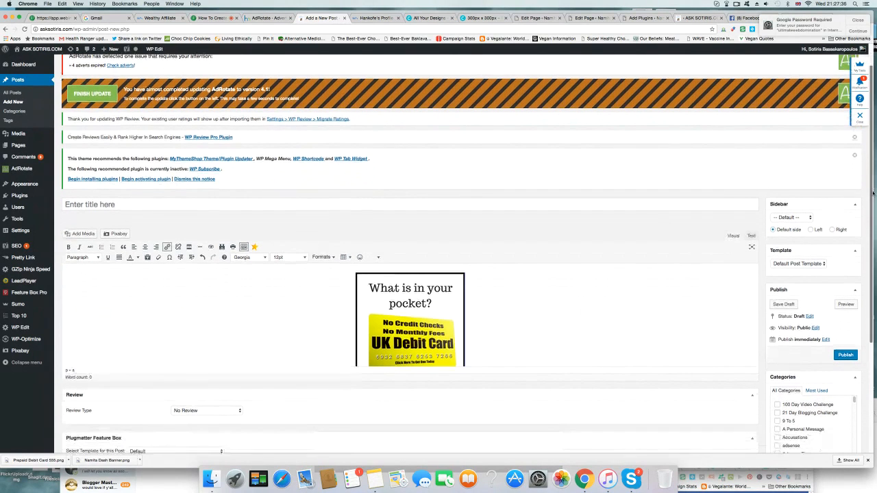
scroll(507, 377, "down", 1)
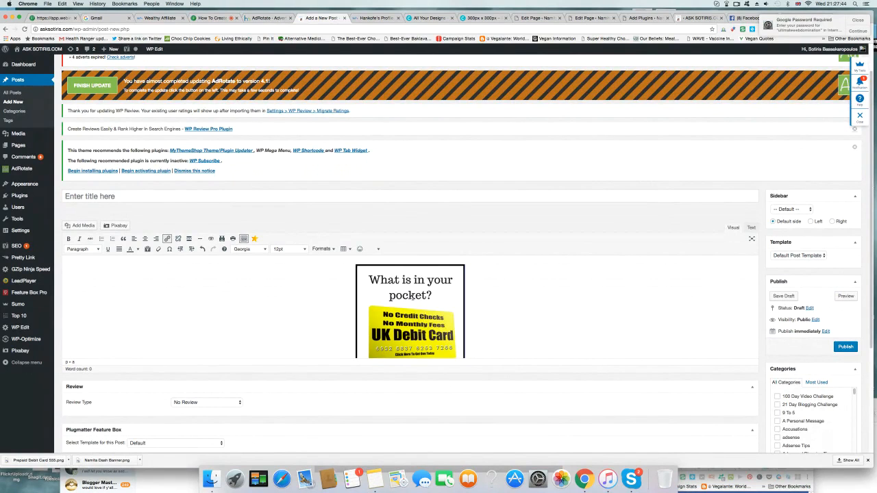
left_click(413, 302)
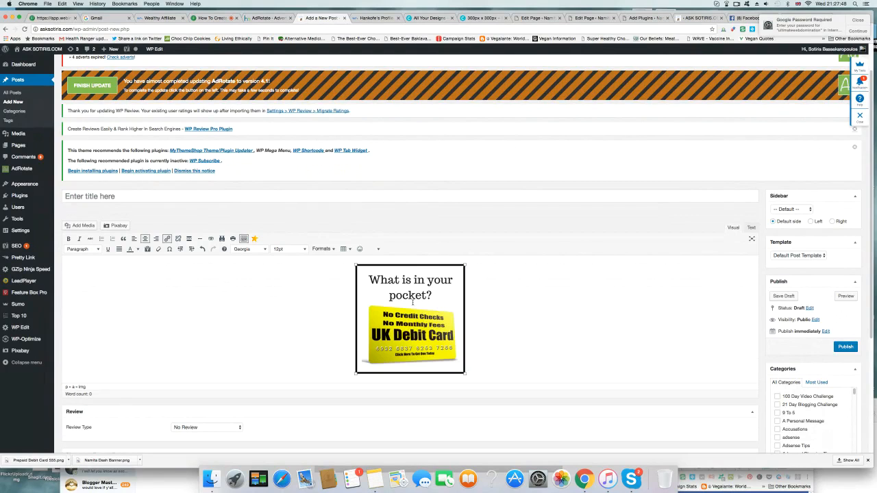
left_click(167, 239)
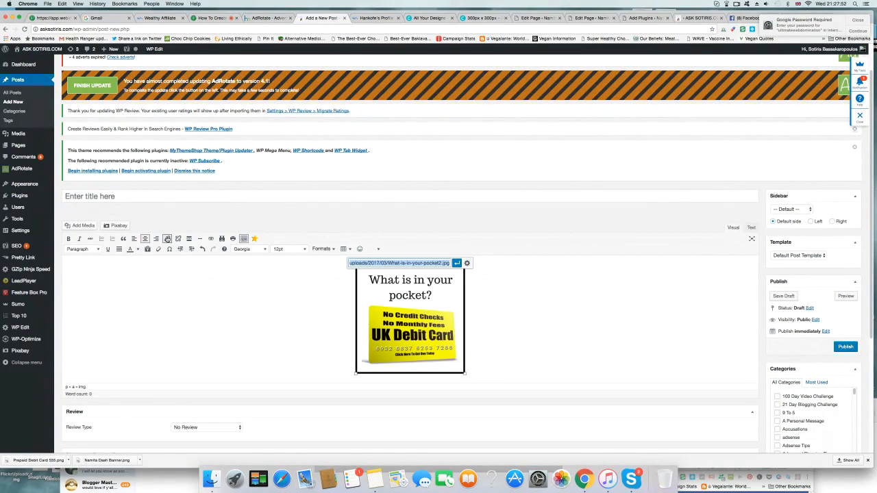
type("h")
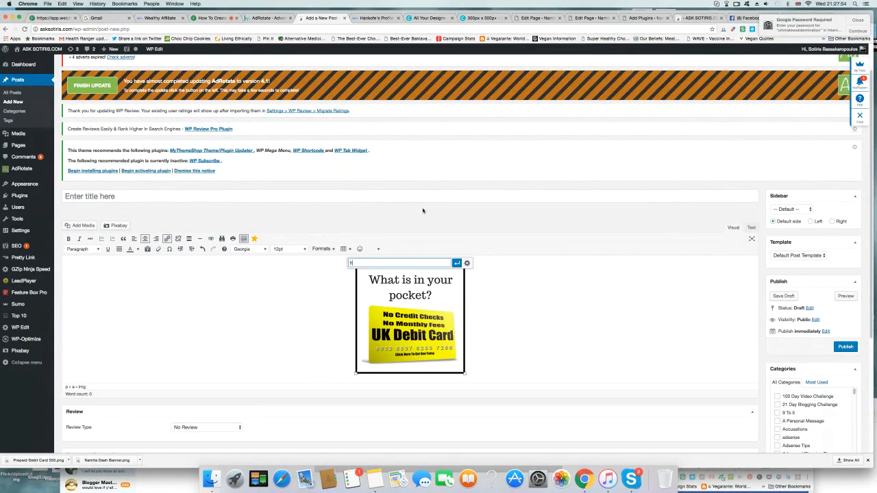
type("ttp://www.")
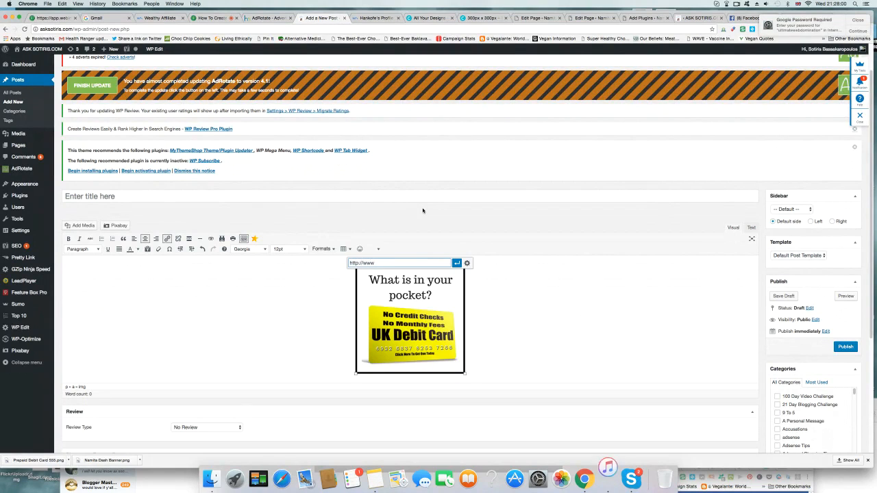
type("buildingabetterblog.com/pocket")
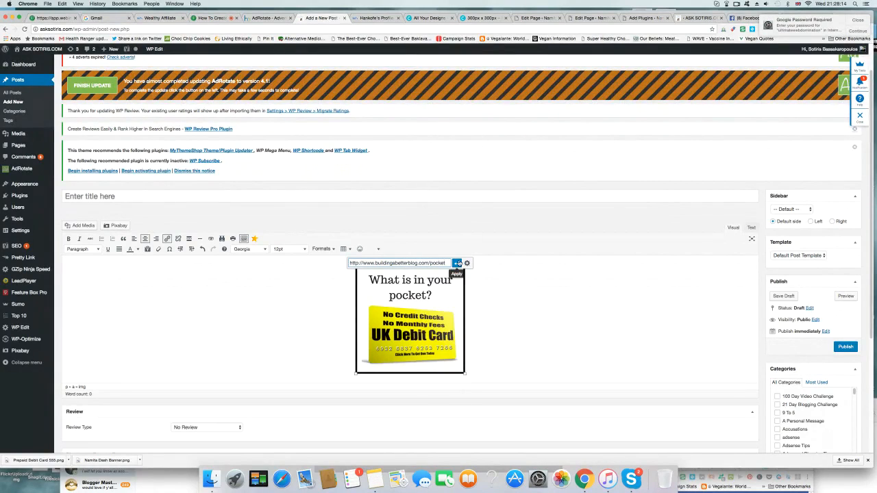
left_click(458, 263)
left_click(322, 306)
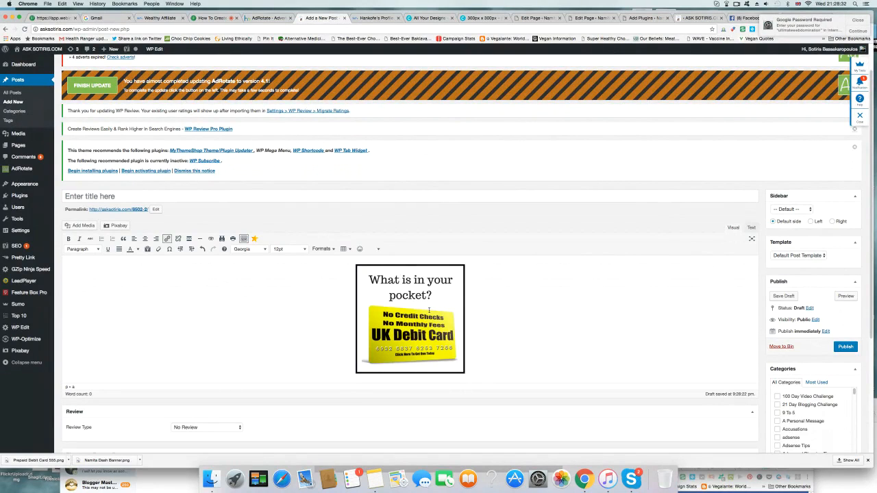
Step: Copy the linked image's HTML code from the post and paste it as the AdCode of a new AdRotate advert
left_click(752, 228)
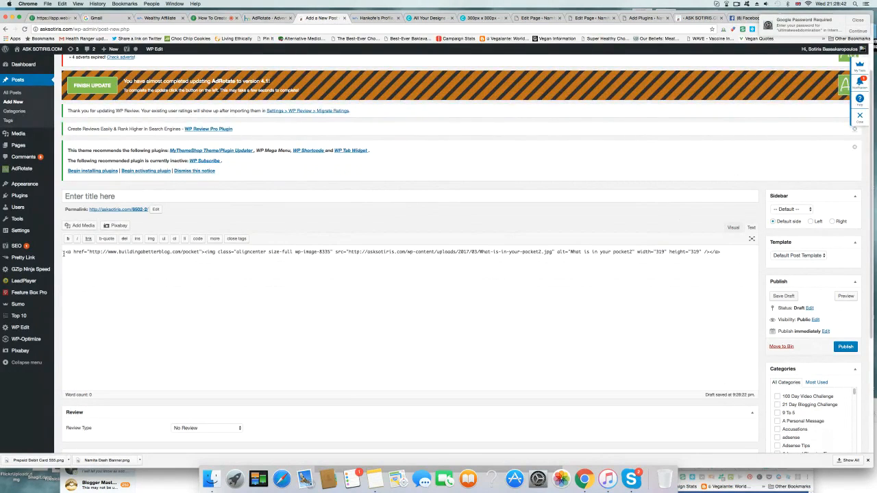
left_click_drag(64, 251, 702, 259)
key("super+c")
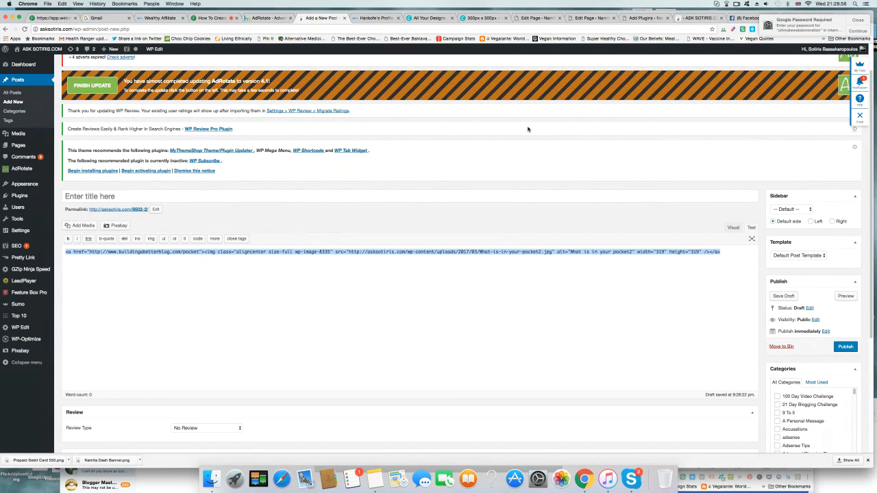
left_click(276, 19)
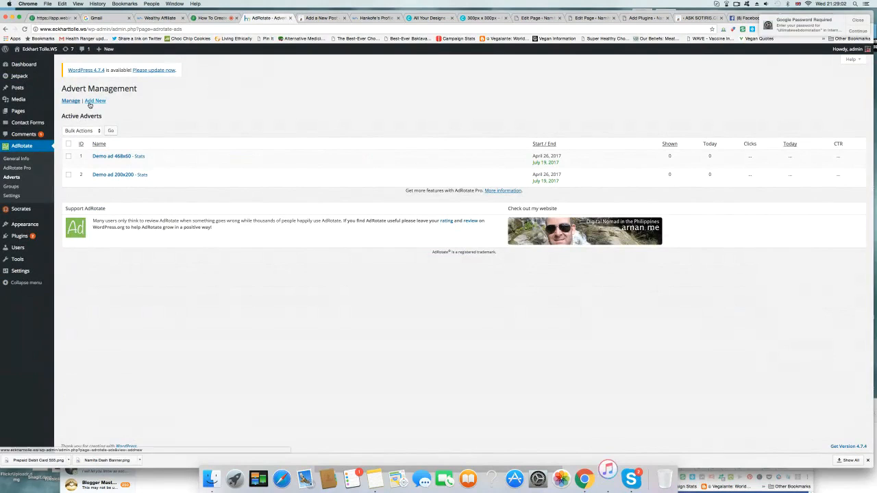
left_click(96, 103)
left_click(96, 102)
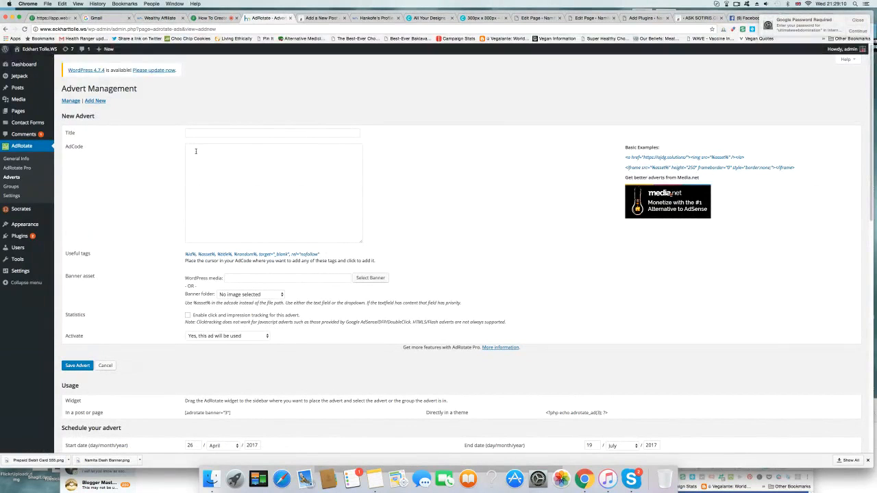
left_click(195, 151)
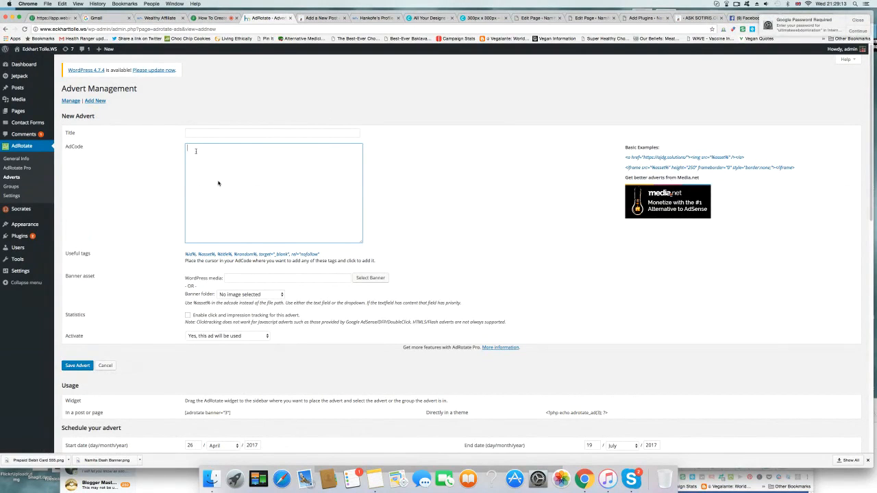
key("super+v")
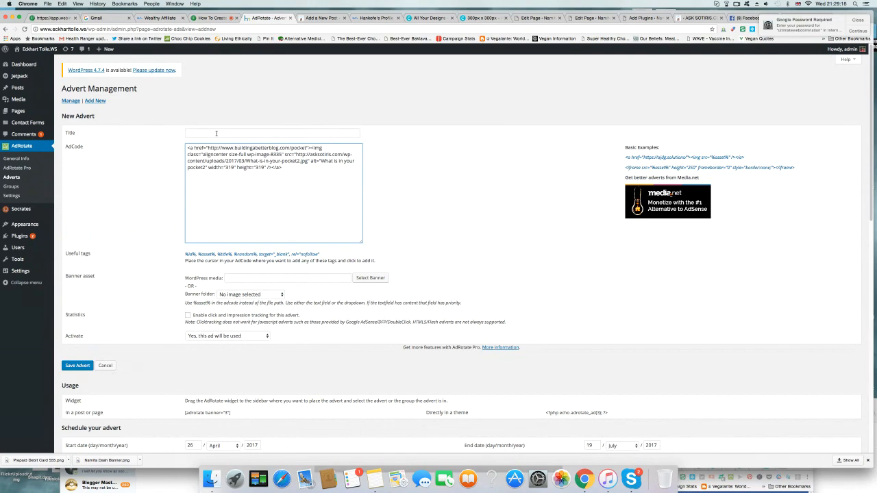
Step: Title the new advert "Pocket Banner" and enable click and impression tracking for it
left_click(216, 133)
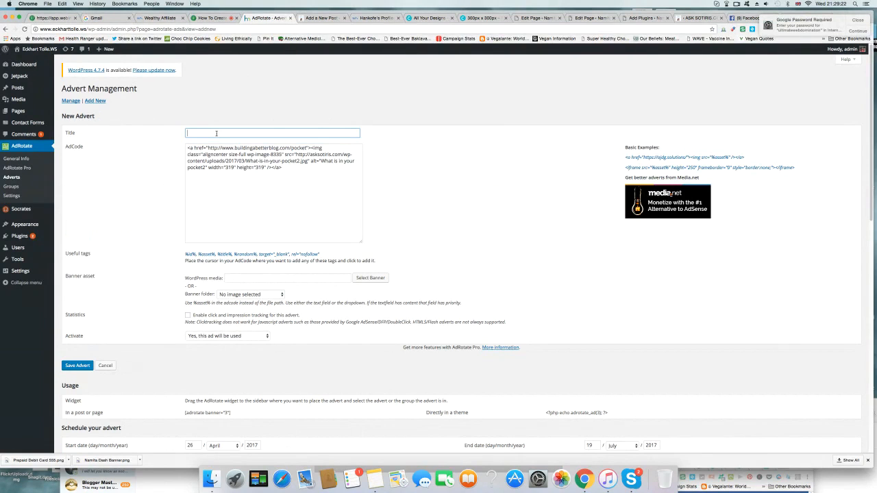
type("Pocket Banner")
left_click(479, 235)
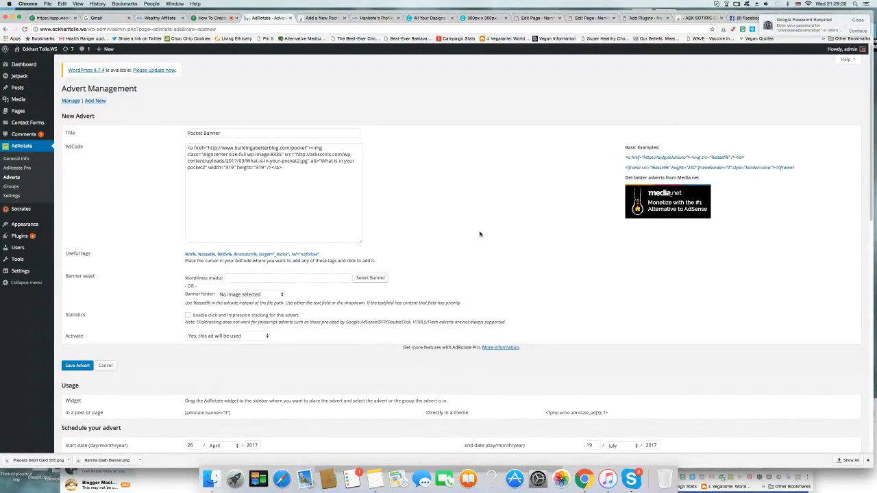
scroll(146, 245, "down", 1)
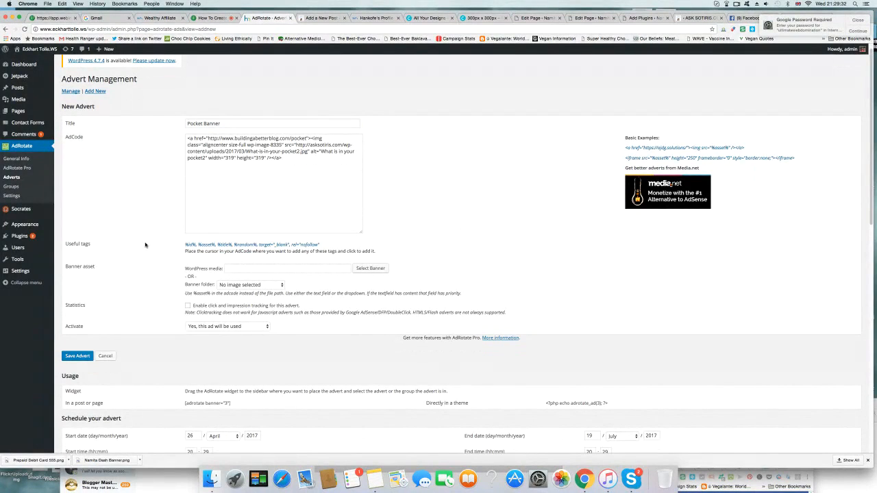
left_click(188, 307)
Step: Set the month and year of the Pocket Banner advert's end date to December 2022
scroll(168, 341, "down", 3)
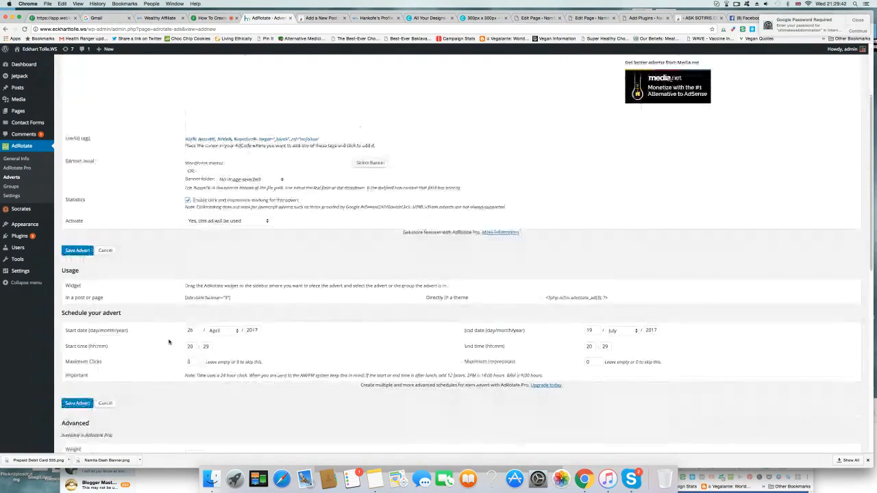
scroll(169, 341, "down", 2)
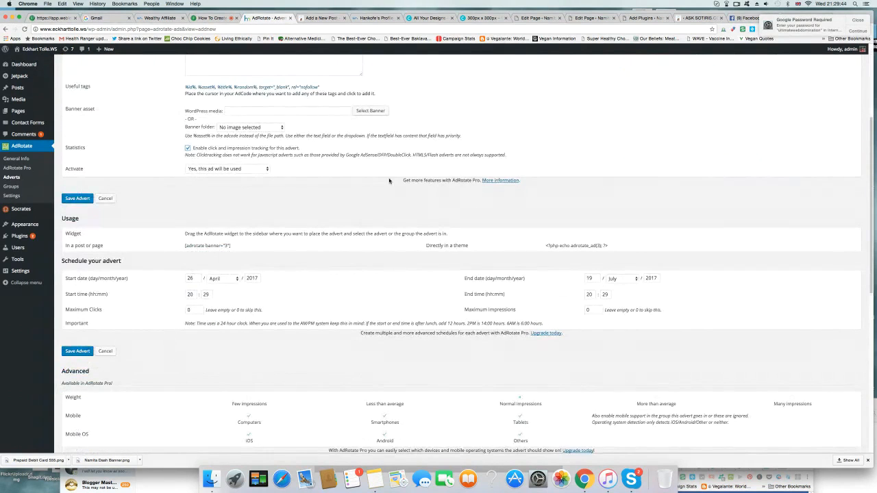
scroll(511, 233, "up", 4)
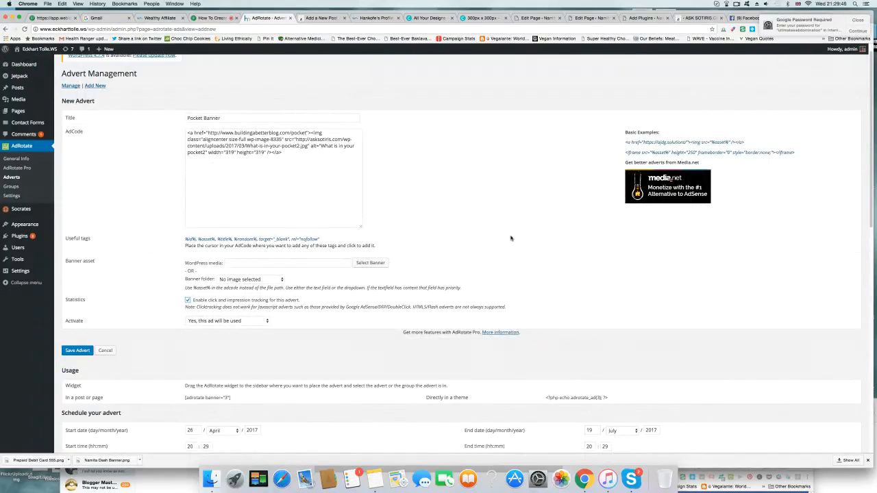
scroll(529, 276, "down", 2)
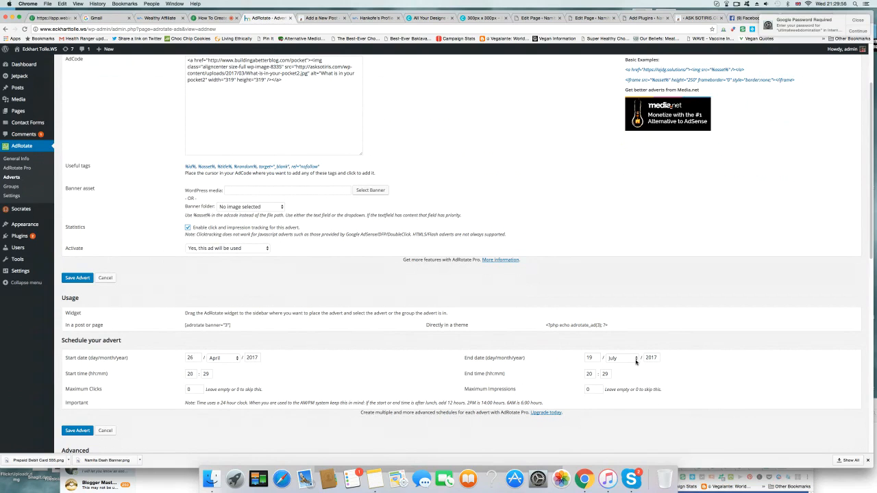
left_click(628, 392)
left_click_drag(658, 358, 645, 357)
type("2")
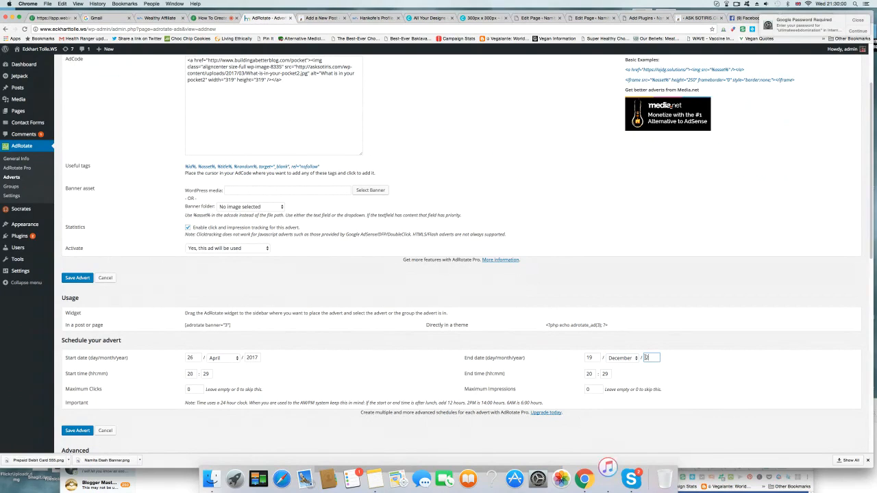
type("022")
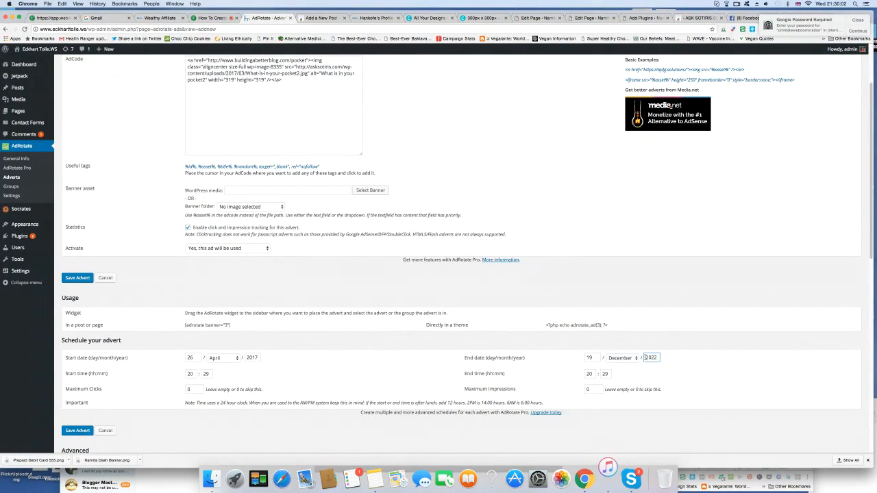
Step: Assign the advert to the "Top Right Sidebar Eckhart Tolle" group and save it
scroll(720, 389, "down", 1)
scroll(720, 389, "down", 3)
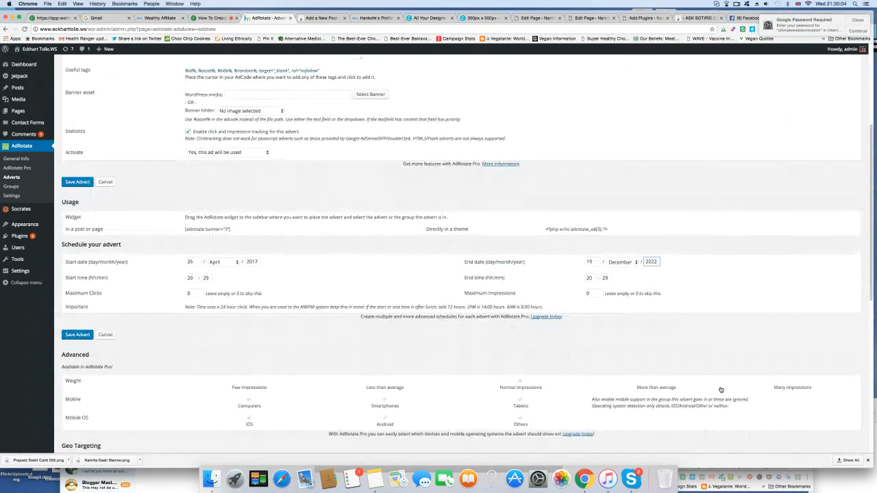
scroll(720, 389, "down", 1)
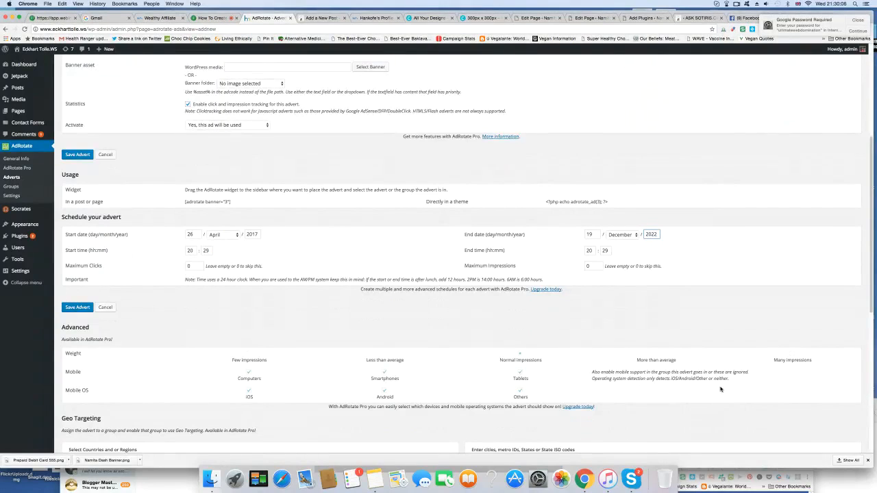
scroll(720, 389, "down", 4)
scroll(720, 390, "down", 6)
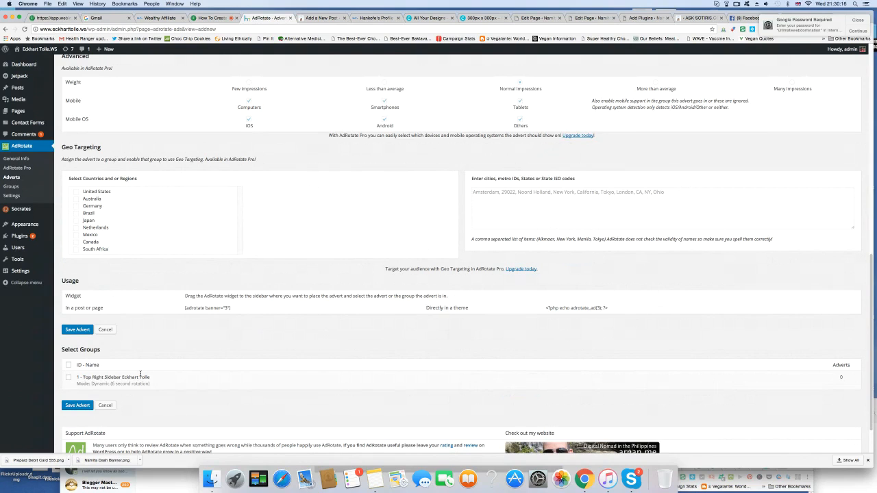
left_click(68, 379)
scroll(296, 343, "up", 15)
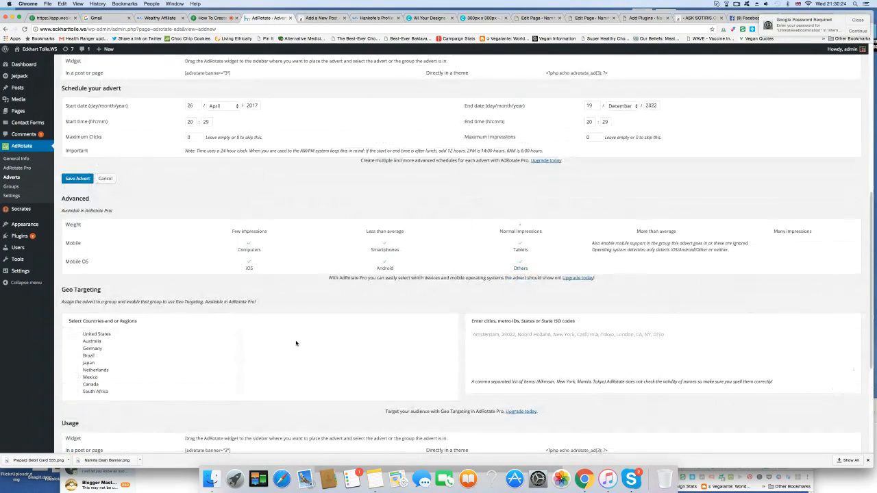
scroll(296, 343, "up", 3)
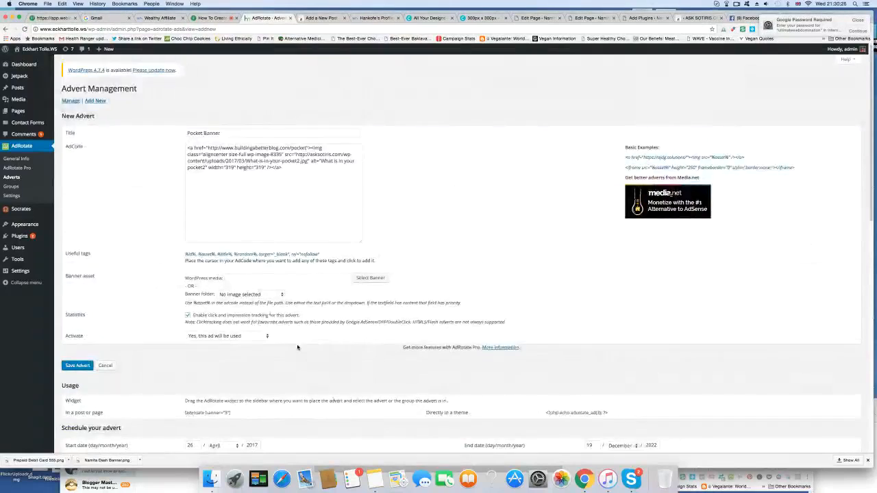
scroll(296, 346, "down", 8)
scroll(297, 348, "down", 5)
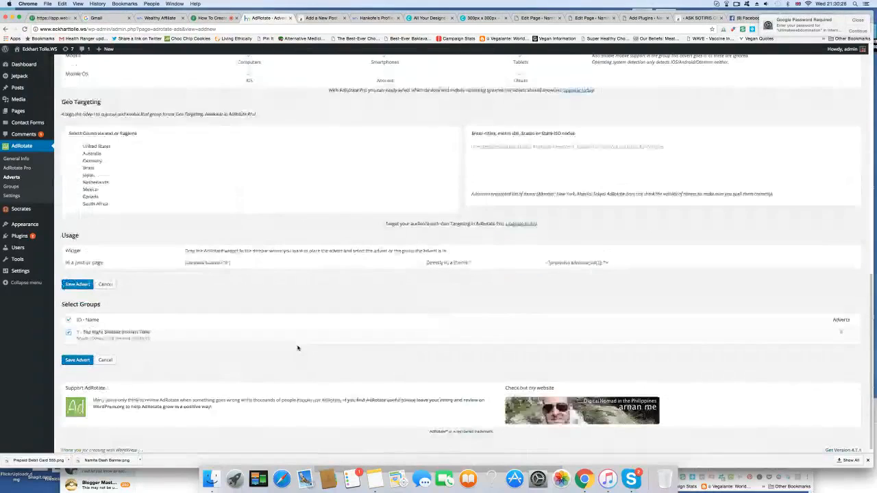
left_click(85, 359)
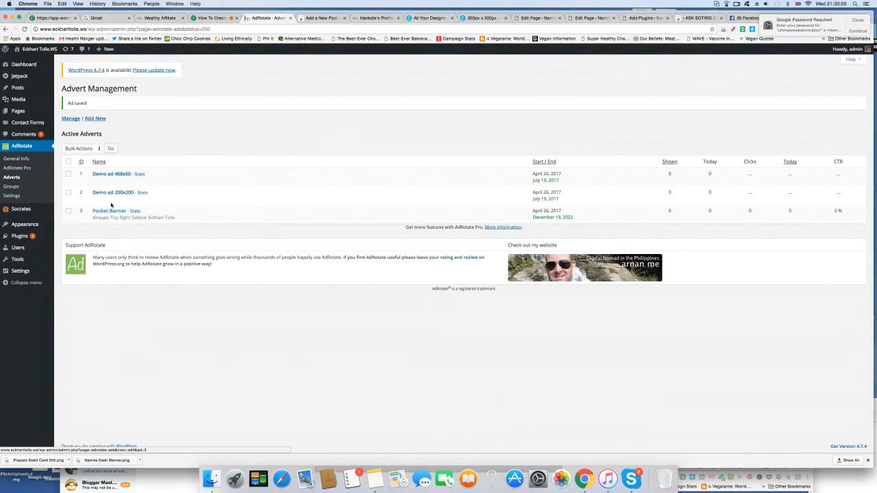
Step: Add an AdRotate widget at the start of the Primary Sidebar, set its type to "Group - Use group ID" with ID 1, and save it
mouse_move(27, 224)
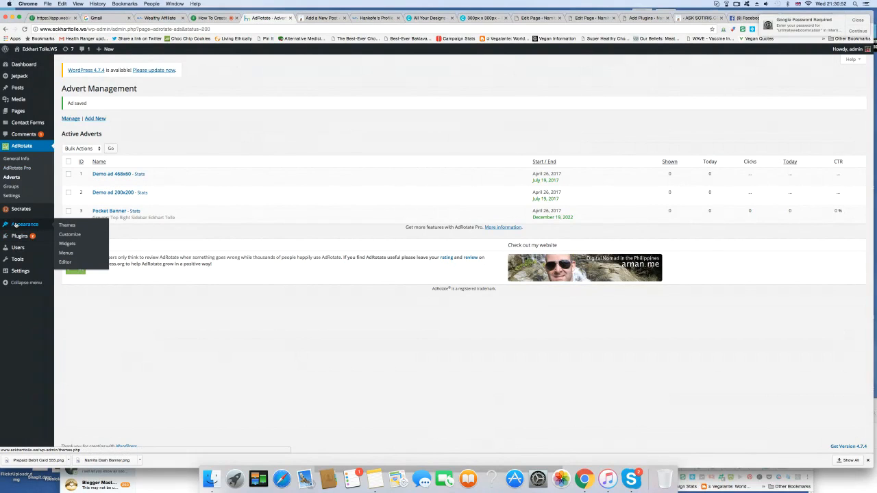
left_click(68, 243)
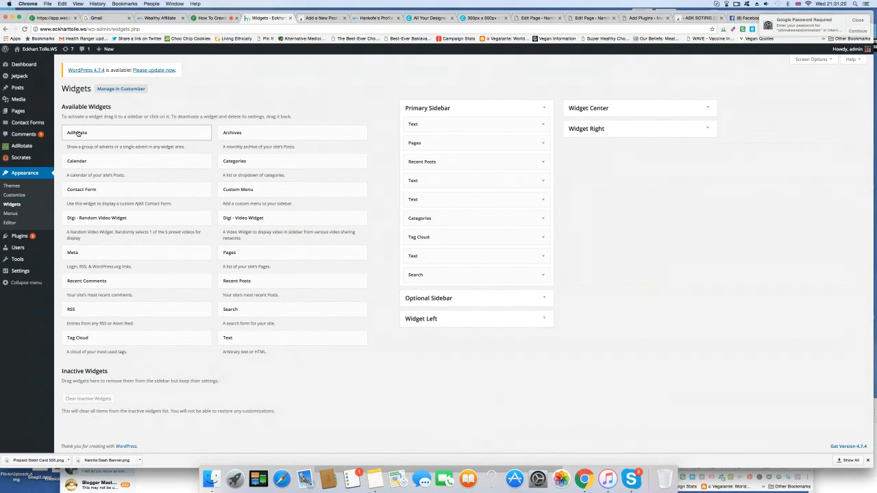
left_click_drag(111, 133, 452, 120)
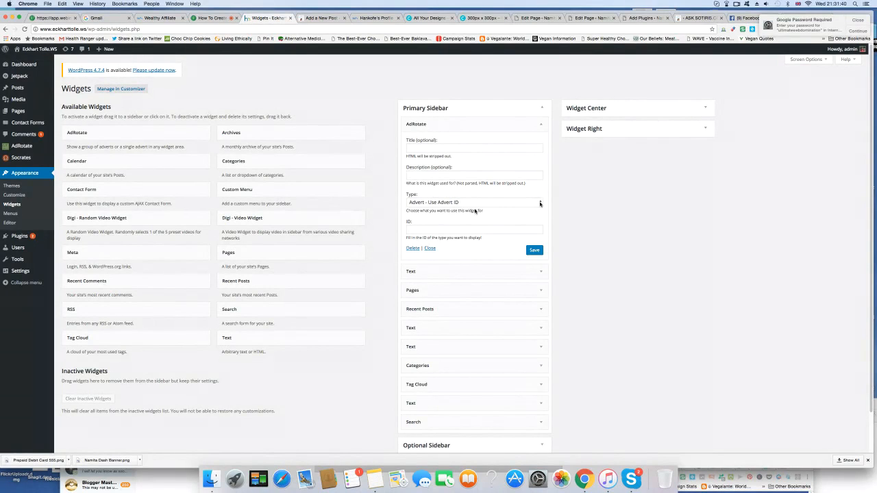
left_click(475, 211)
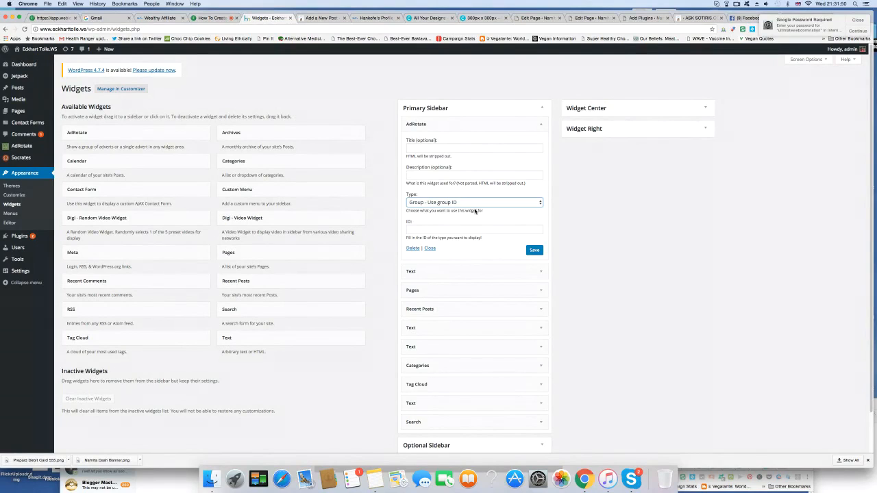
left_click(417, 230)
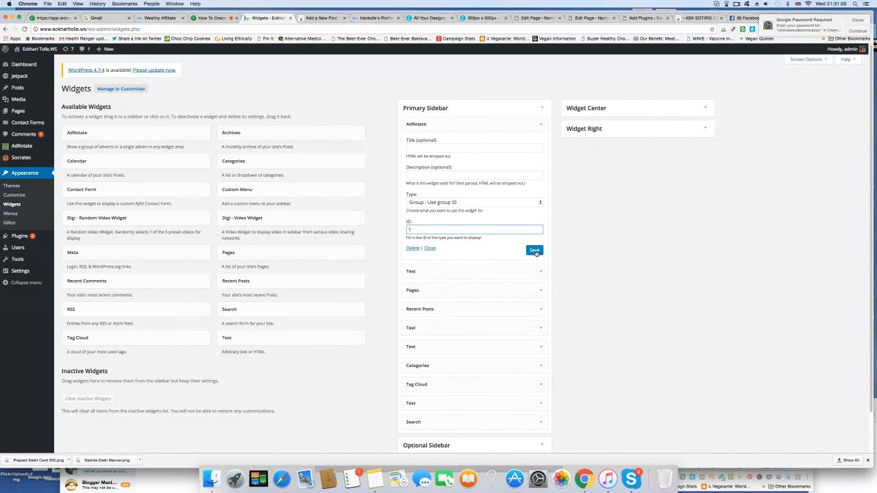
left_click(535, 251)
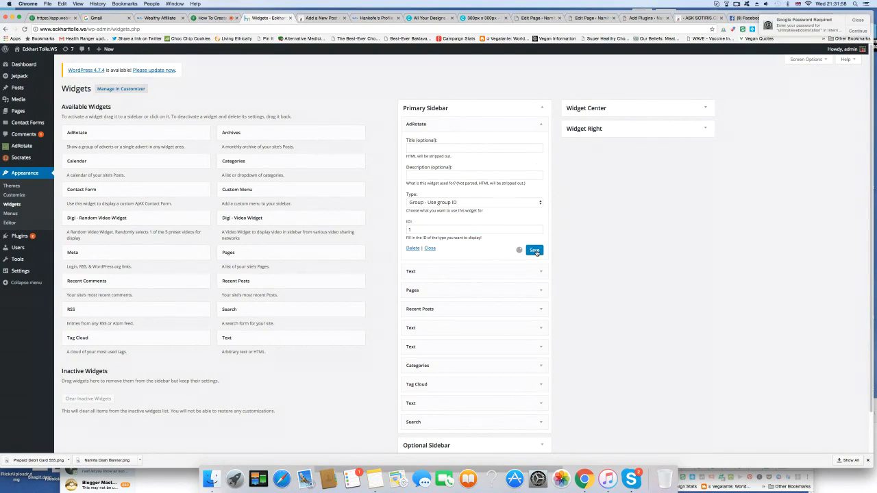
Step: Copy the banner HTML code from the Text widget directly below AdRotate in the Primary Sidebar, and delete that widget
scroll(684, 280, "down", 1)
scroll(683, 280, "up", 1)
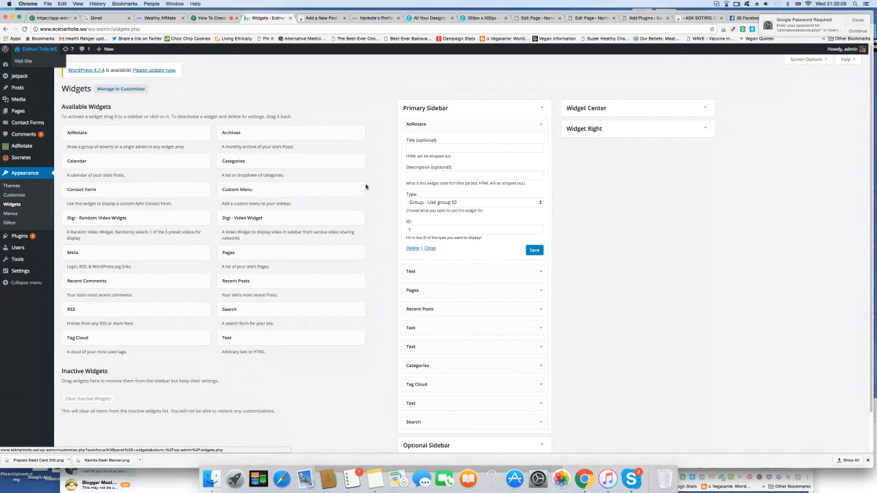
left_click(542, 272)
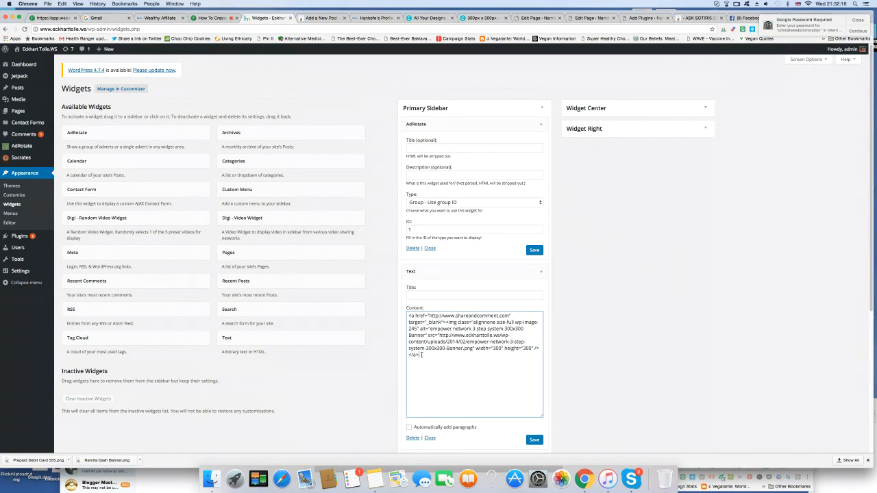
left_click_drag(421, 355, 407, 312)
key("super+c")
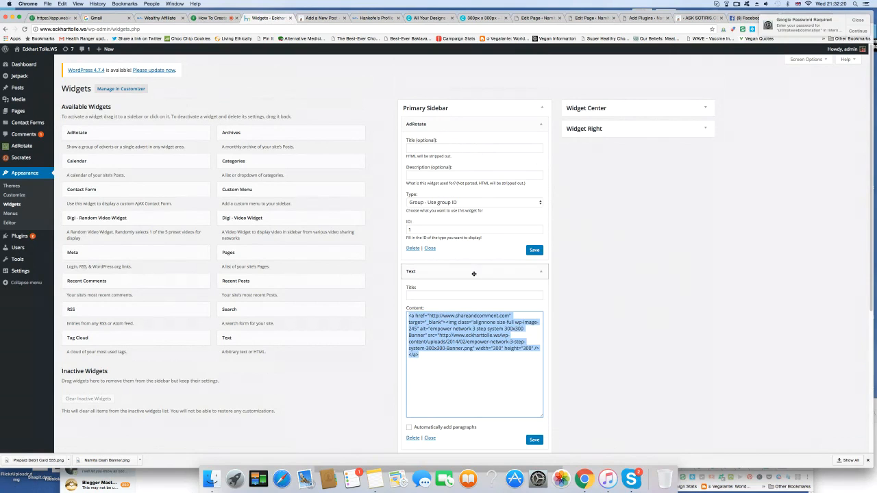
scroll(569, 323, "down", 1)
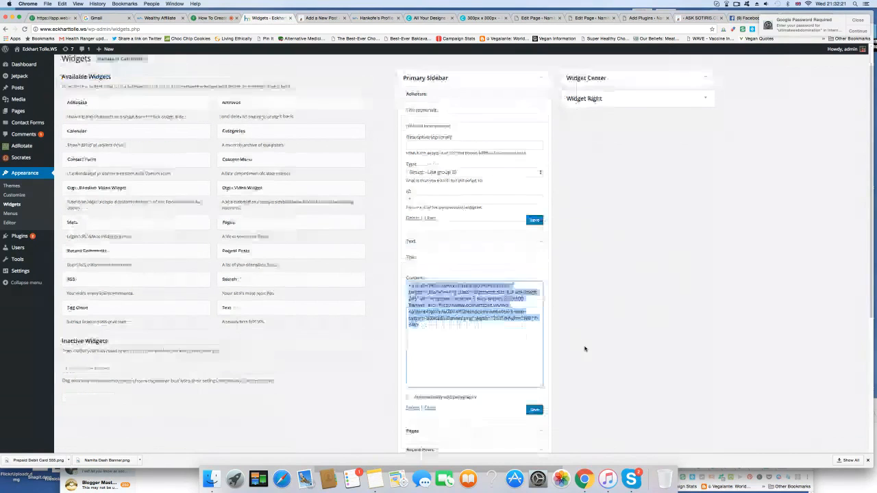
left_click(415, 409)
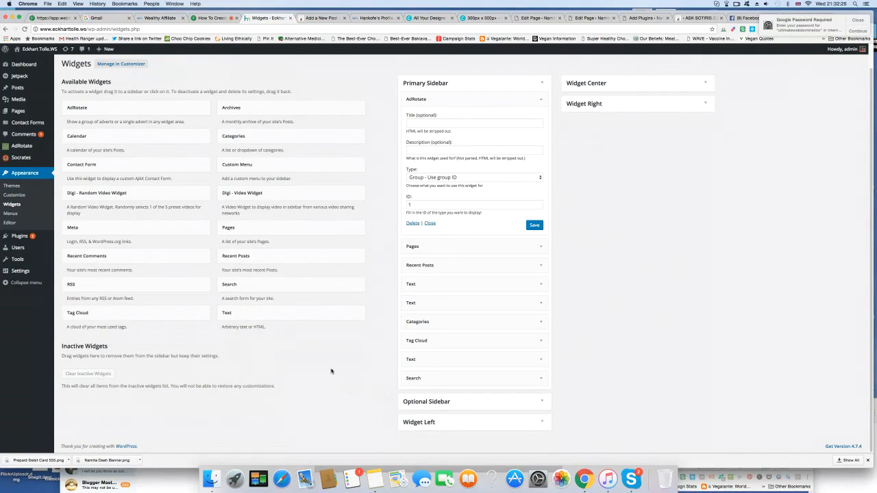
Step: Create another AdRotate advert with the copied banner HTML as its AdCode and title it "3 Step System"
mouse_move(46, 149)
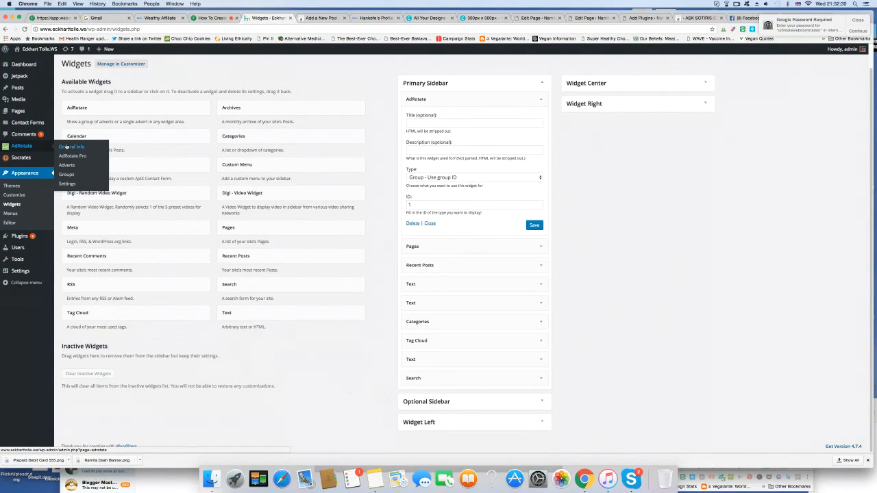
left_click(66, 166)
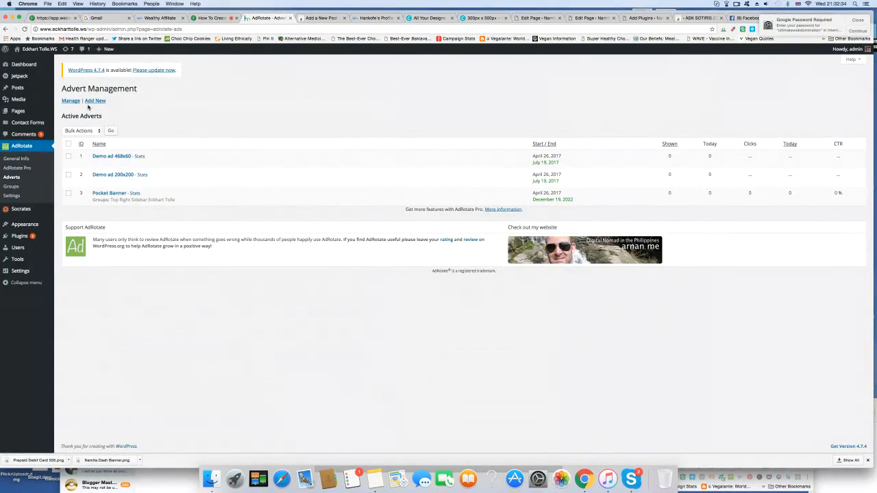
left_click(95, 102)
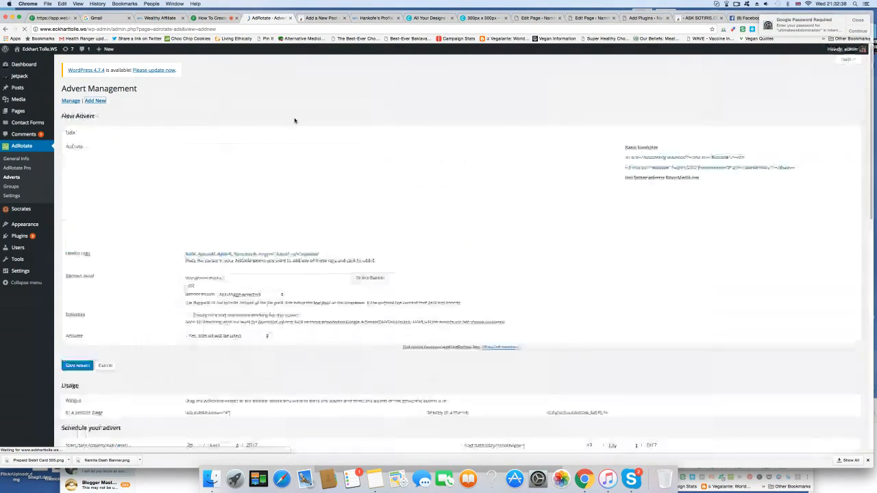
left_click(224, 157)
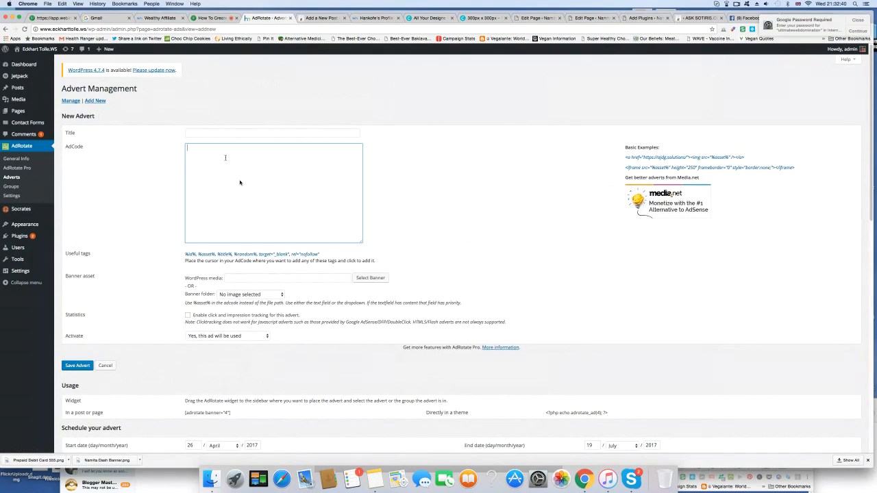
key("super+v")
left_click(219, 134)
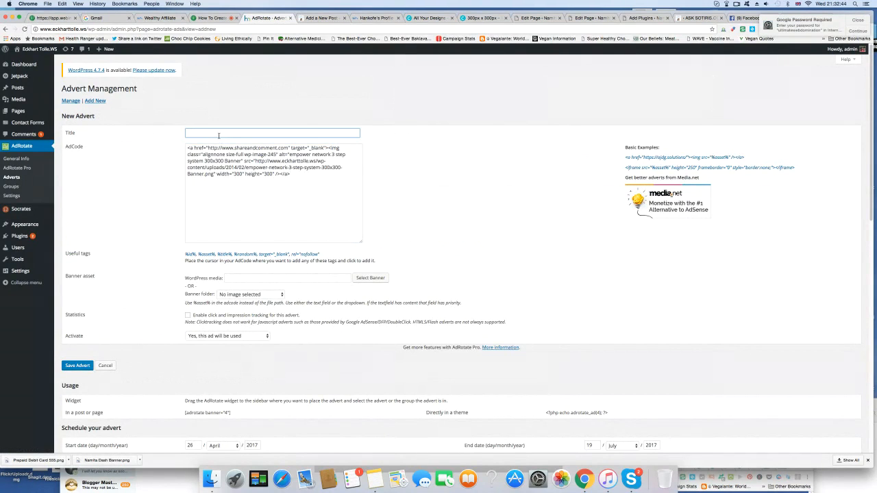
type("3Step System")
left_click(190, 133)
Step: Enable click and impression tracking for the new advert and set its end date's year to 2022
scroll(180, 211, "down", 3)
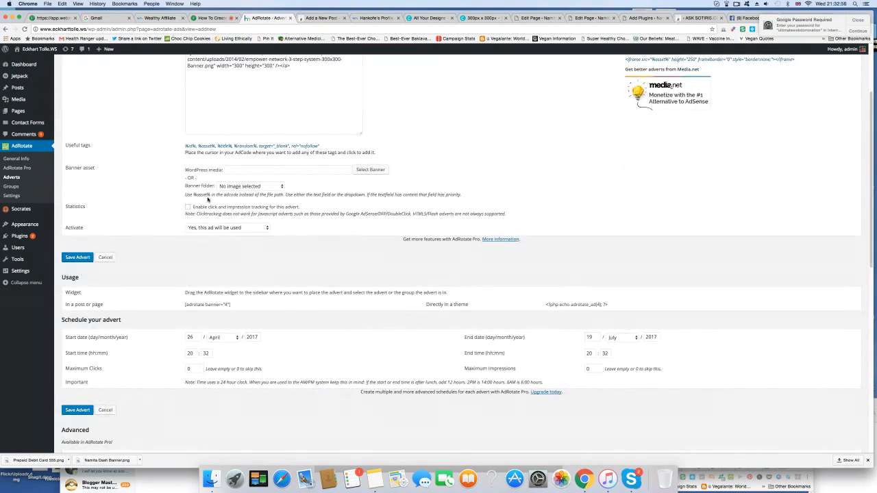
left_click(188, 207)
scroll(181, 240, "down", 3)
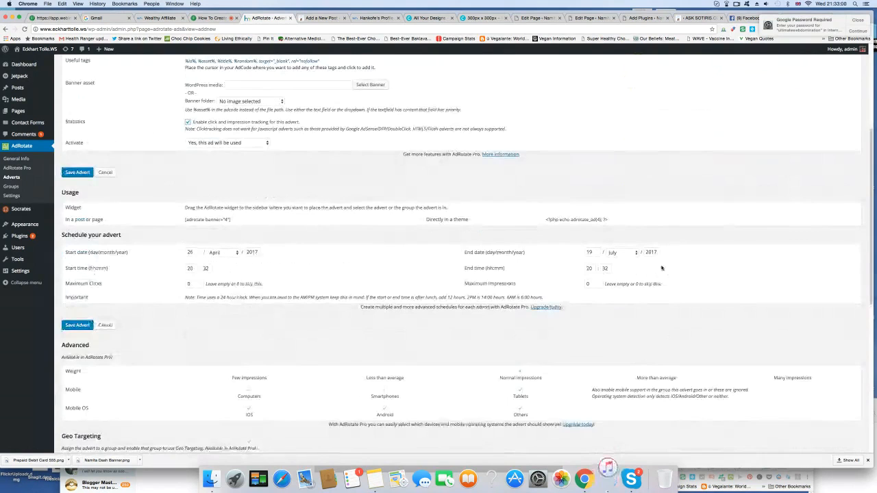
left_click(655, 252)
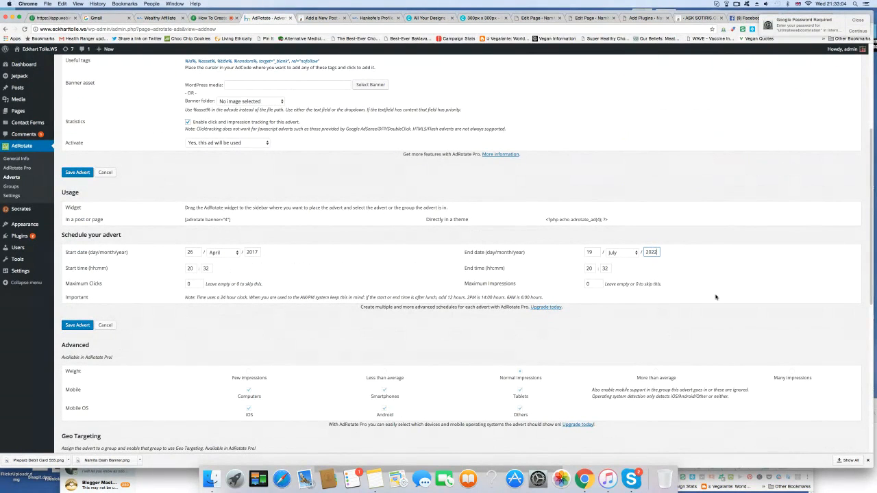
Step: Assign the 3 Step System advert to the "Top Right Sidebar Eckhart Tolle" group and save the advert
scroll(716, 298, "down", 6)
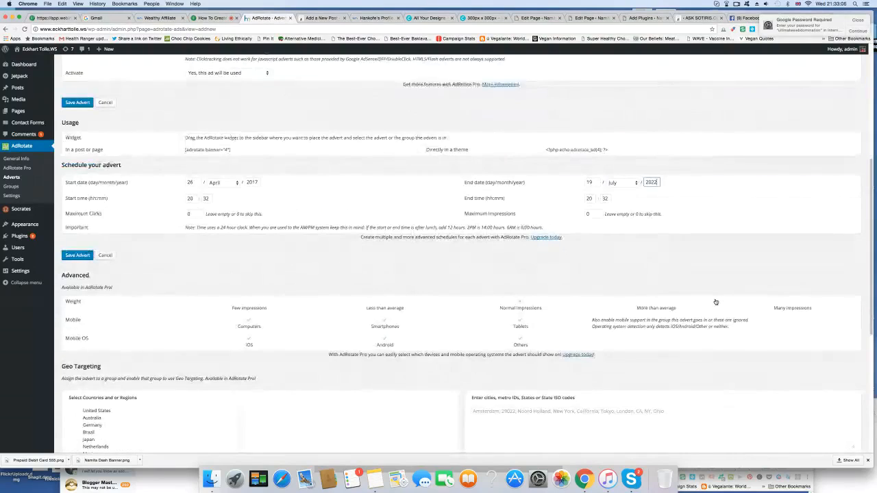
scroll(715, 301, "down", 4)
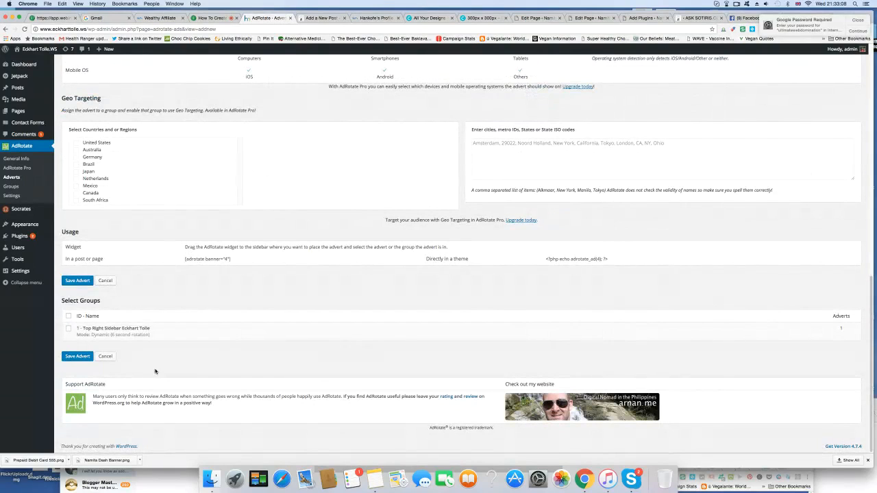
left_click(69, 330)
left_click(77, 357)
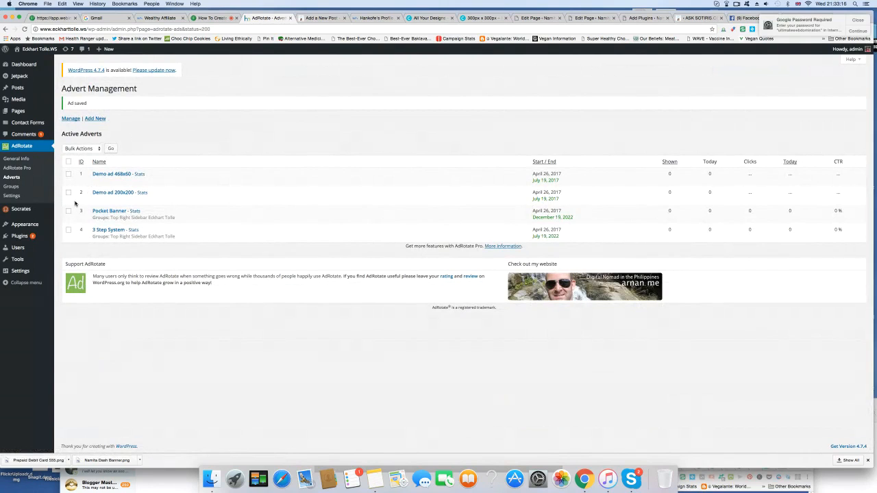
Step: Open the site's widgets and review the settings of the AdRotate widget in the Primary Sidebar
mouse_move(46, 227)
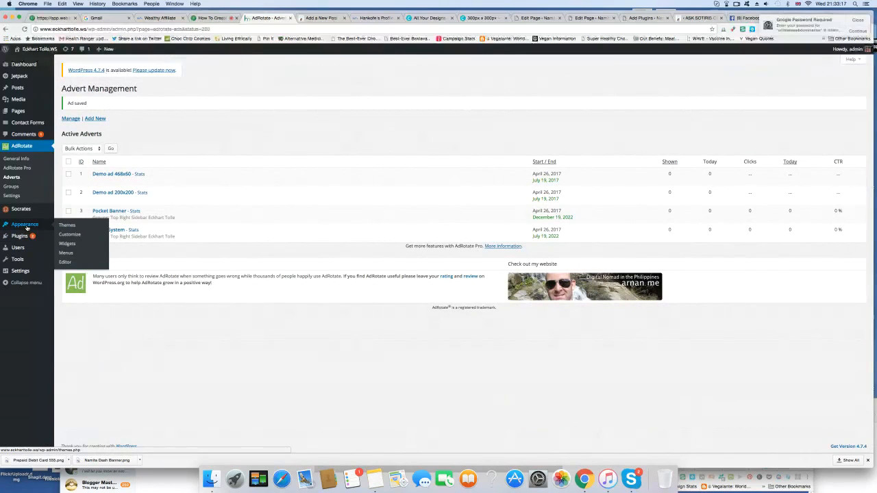
left_click(71, 245)
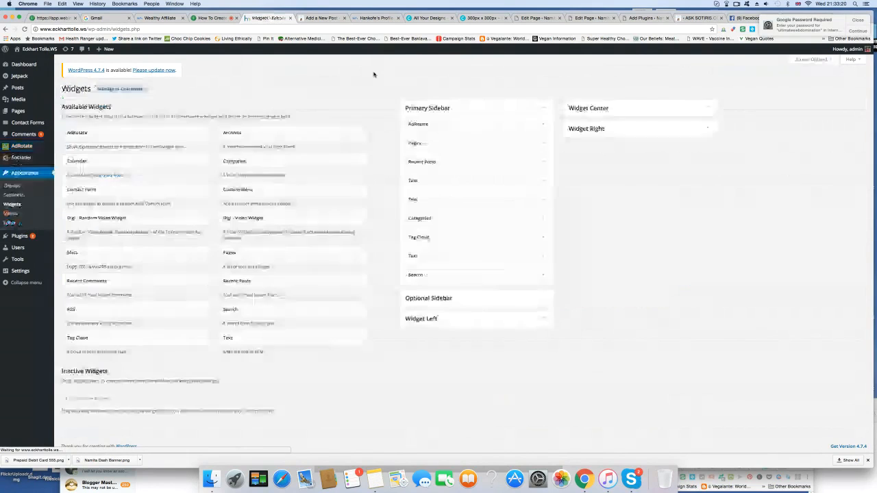
left_click(542, 126)
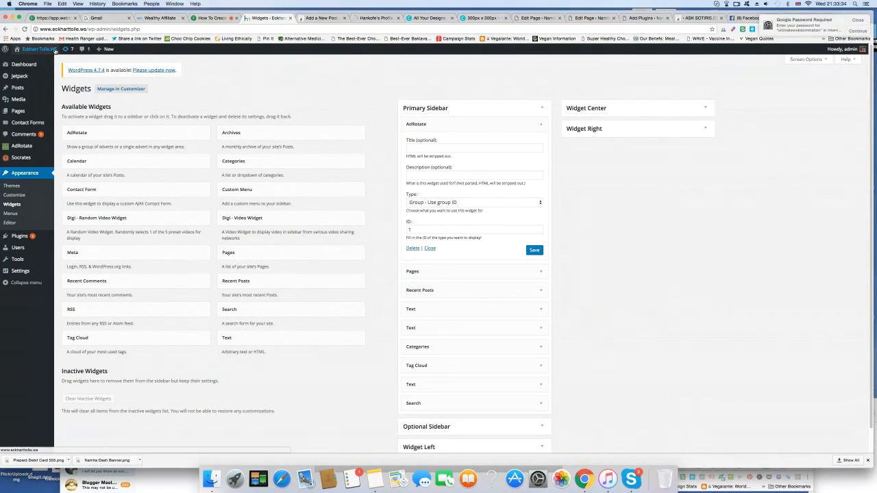
Step: Visit the live site's home page and examine how the AdRotate banner displays in the sidebar
mouse_move(47, 50)
left_click(25, 61)
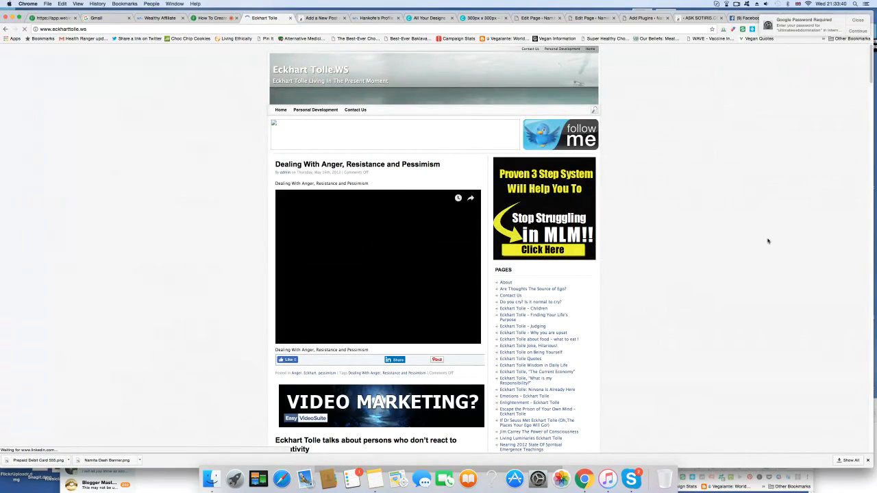
scroll(768, 241, "down", 1)
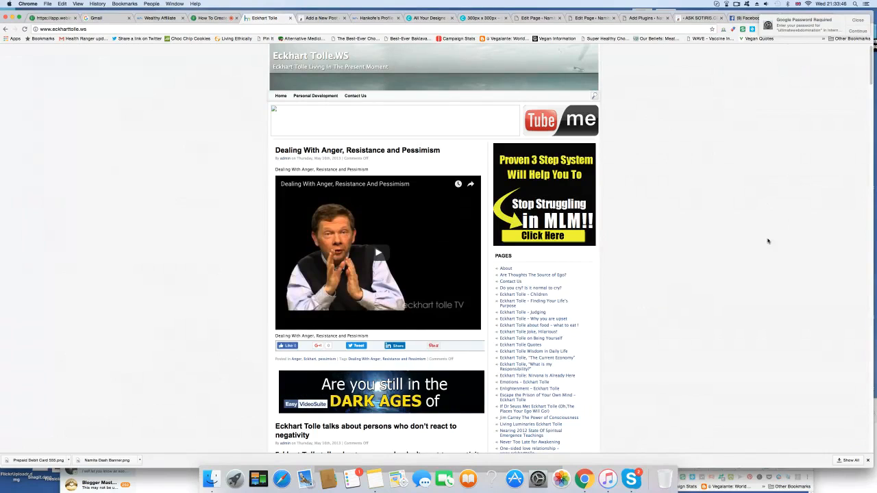
scroll(769, 241, "down", 1)
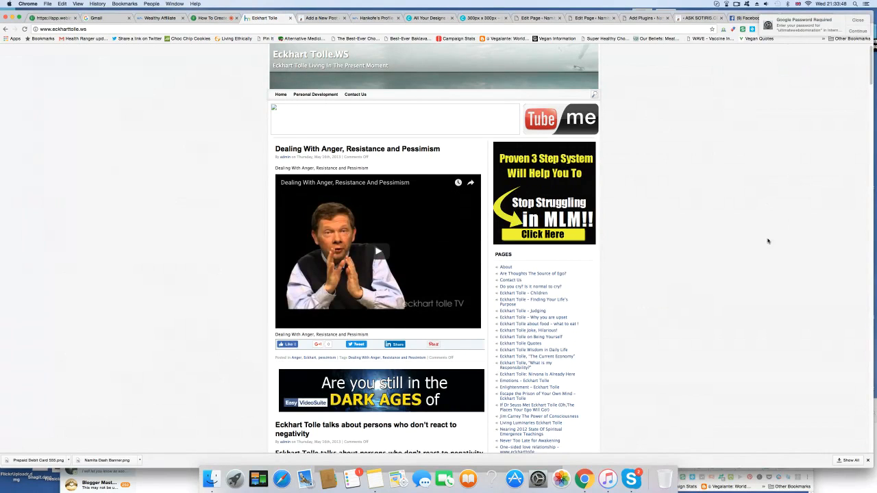
scroll(768, 241, "up", 1)
scroll(769, 241, "down", 1)
scroll(768, 241, "up", 1)
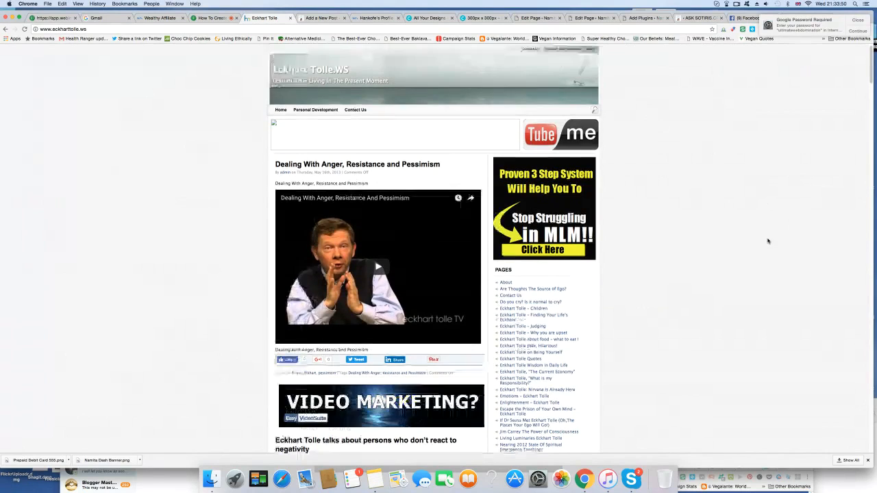
scroll(768, 241, "down", 3)
scroll(768, 241, "up", 3)
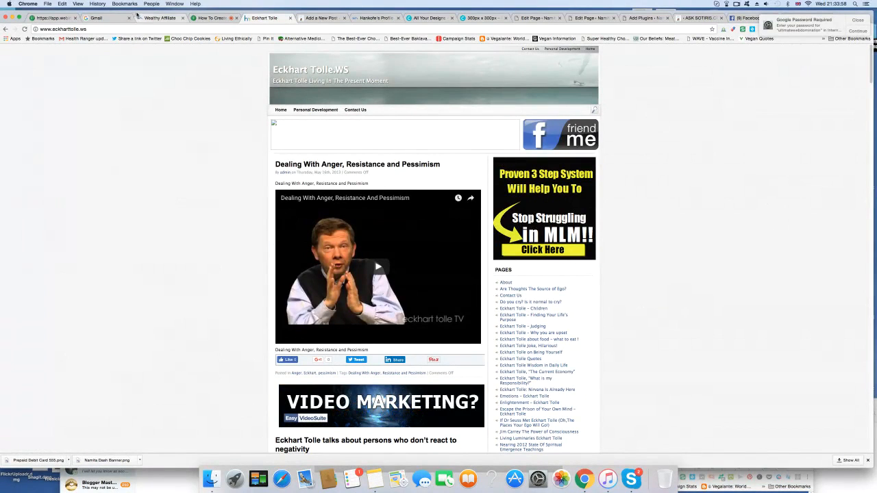
left_click_drag(134, 11, 140, 9)
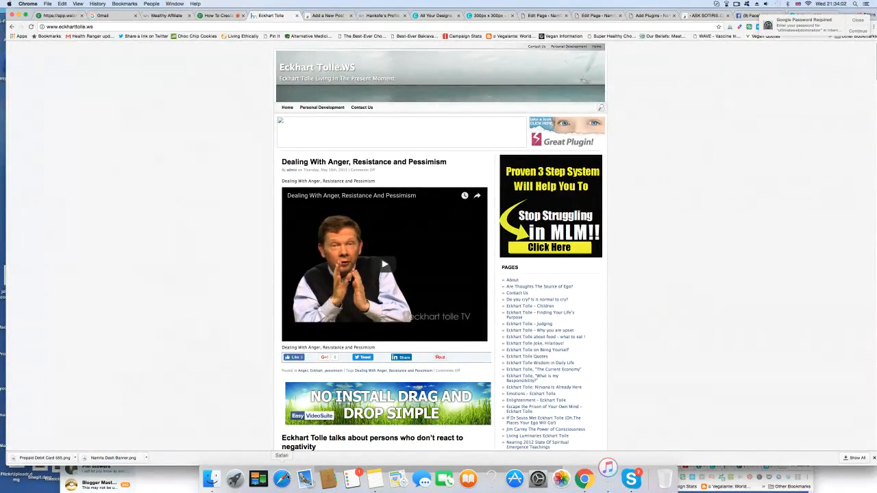
left_click(282, 479)
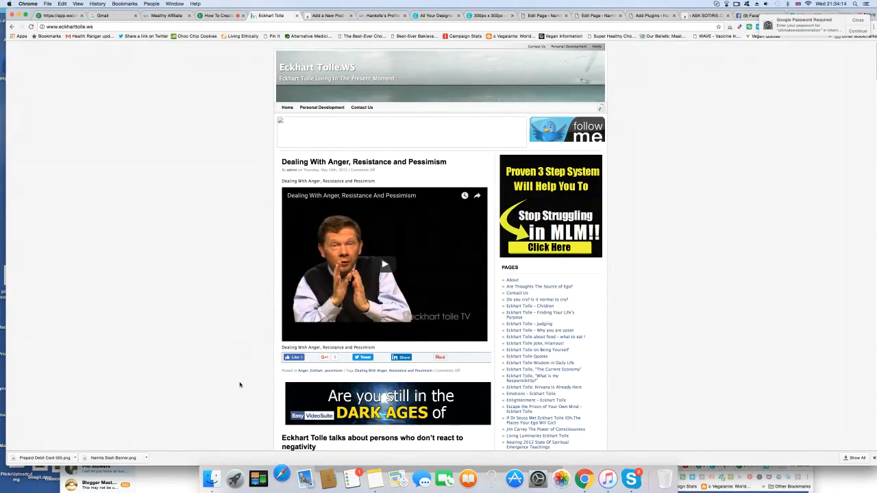
Step: Open the "Eckhart Tolle Wisdom in Daily Life" page from the sidebar's page list to examine the banner there
scroll(240, 384, "down", 3)
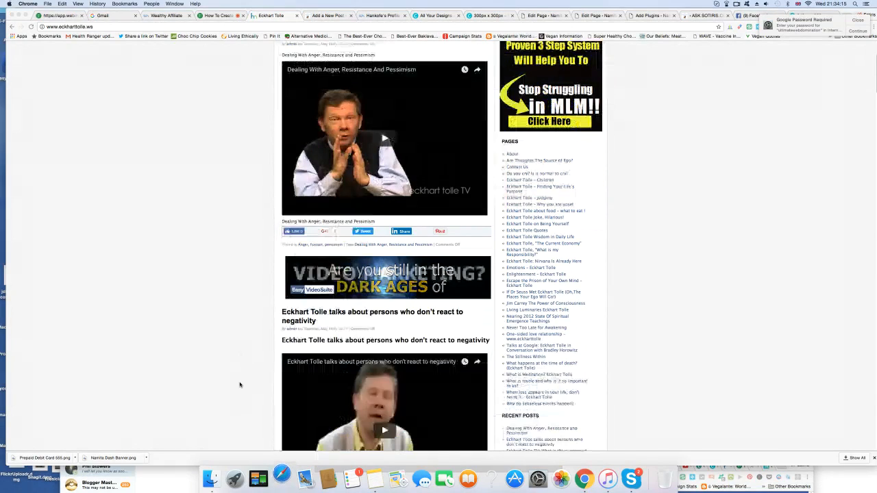
scroll(240, 385, "up", 1)
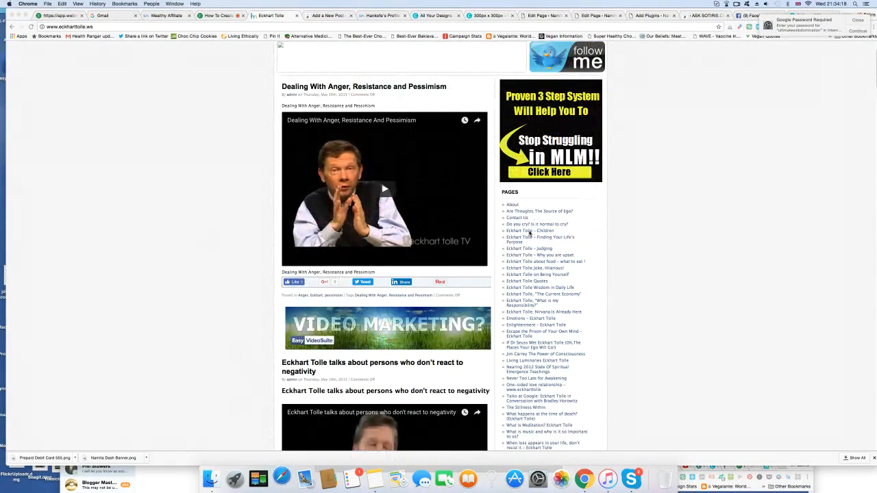
scroll(634, 279, "down", 1)
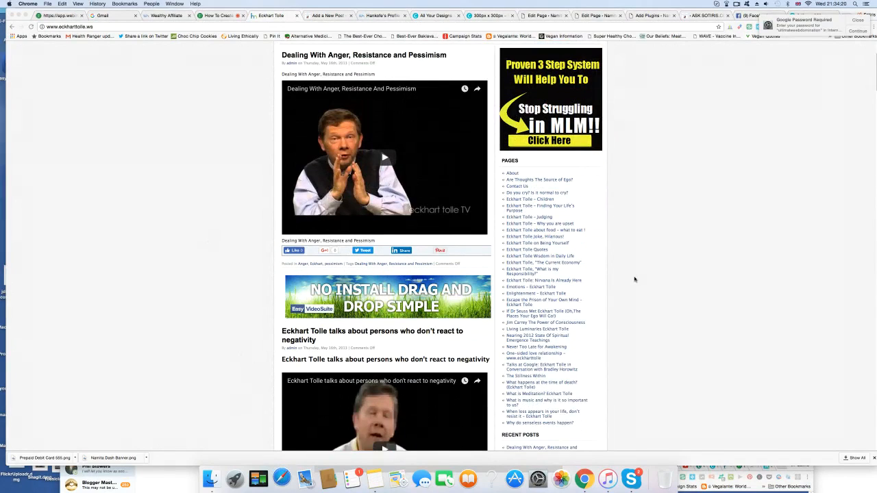
left_click(549, 257)
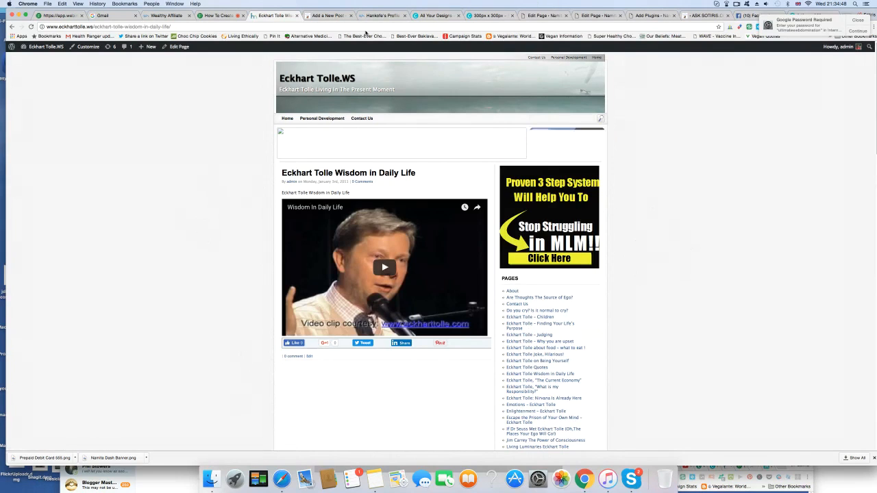
Step: Set the pocket banner's width and height to 300 in the other site's draft post HTML, save the draft and copy the code
left_click(328, 15)
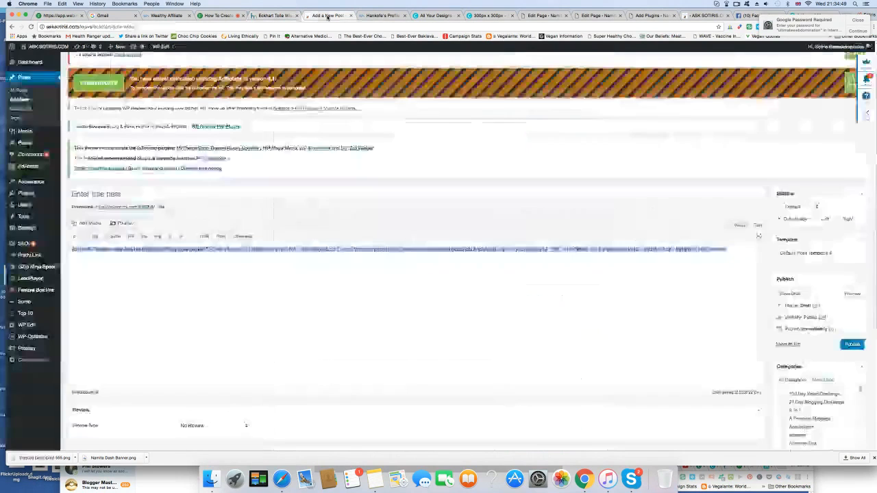
left_click(738, 226)
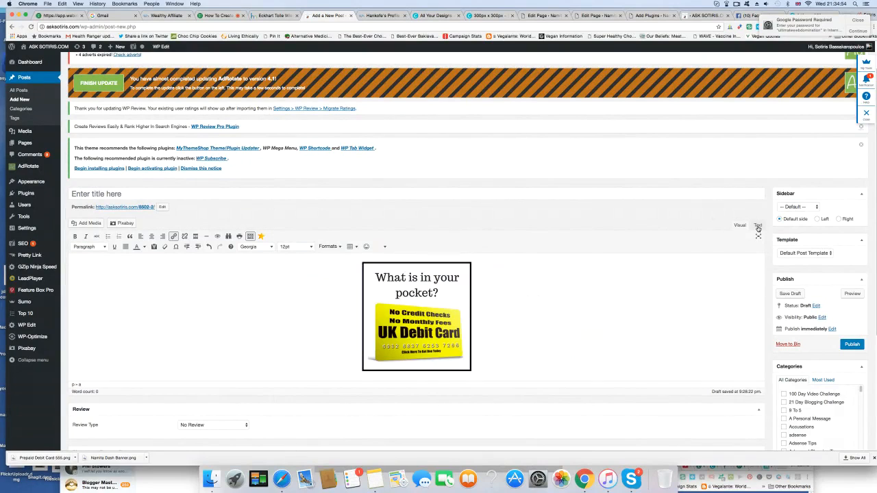
left_click(758, 226)
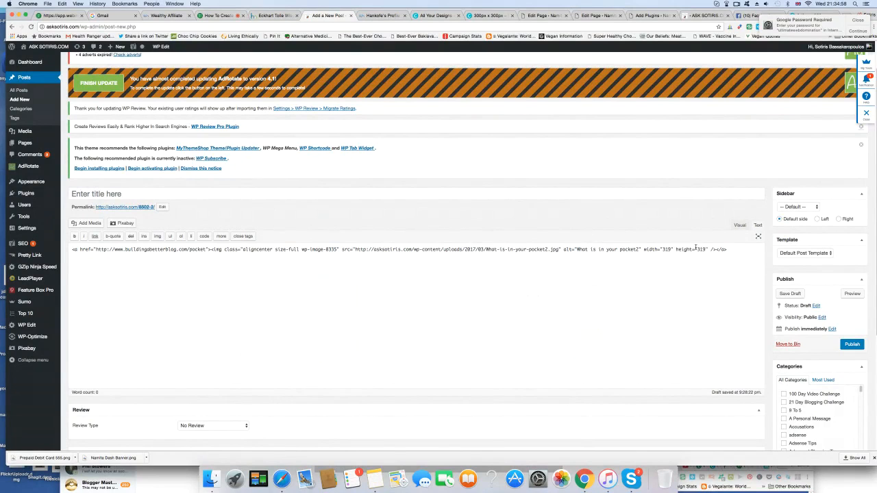
left_click_drag(665, 250, 670, 249)
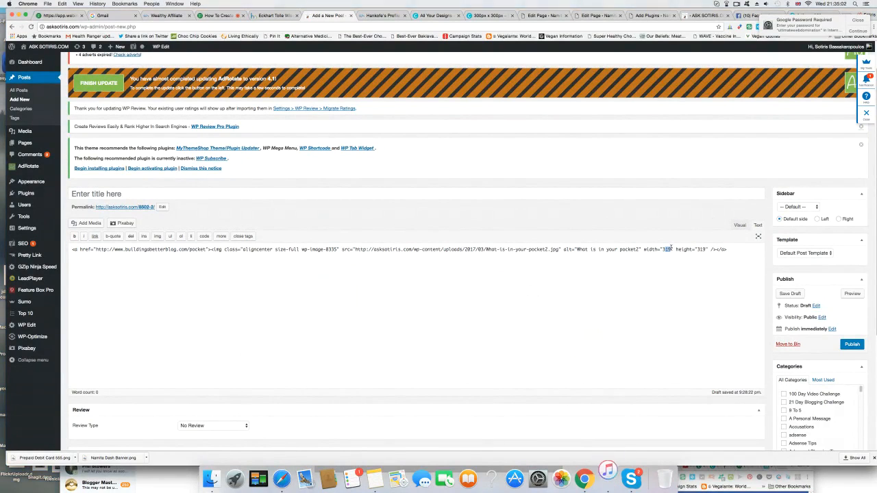
type("00")
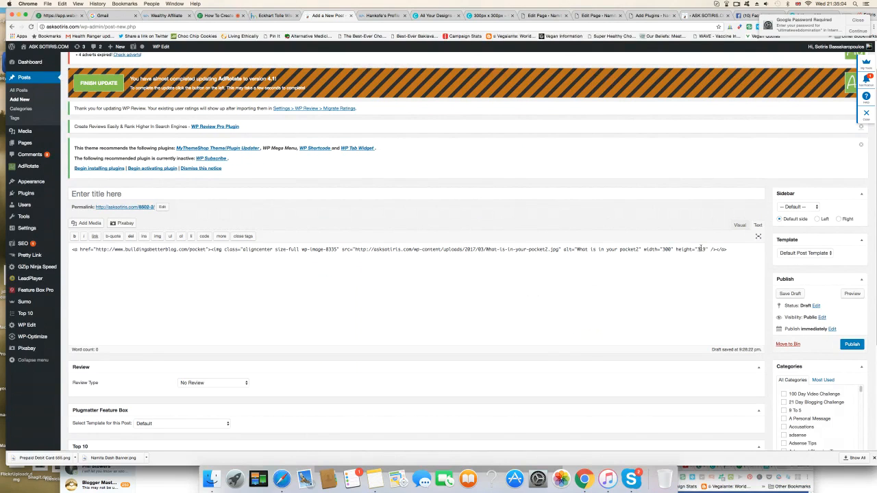
type("00")
left_click(791, 294)
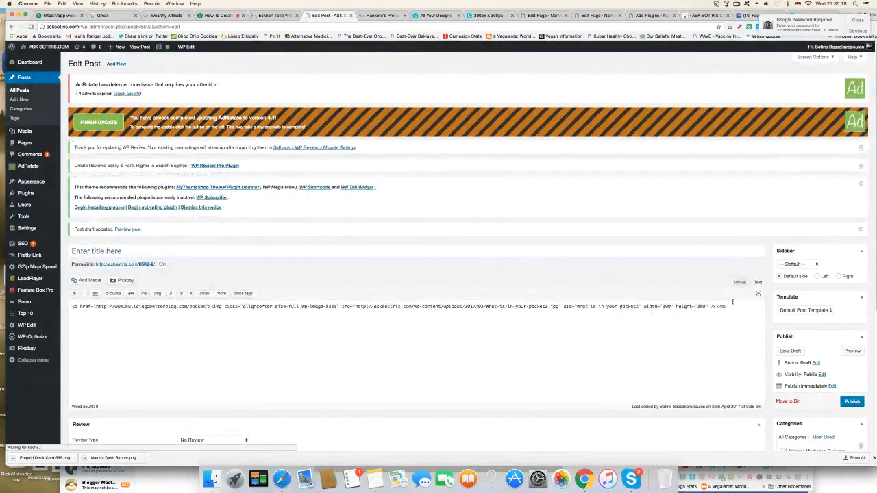
left_click_drag(733, 306, 276, 301)
key("super+c")
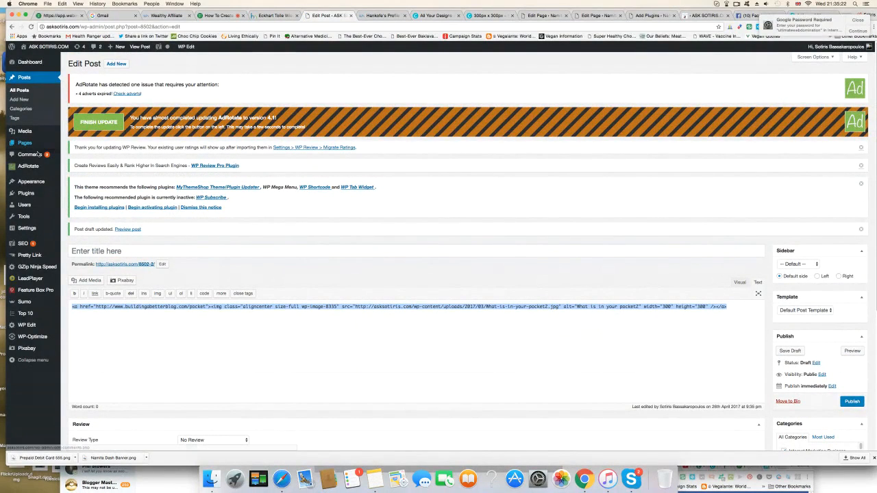
mouse_move(29, 169)
left_click(68, 168)
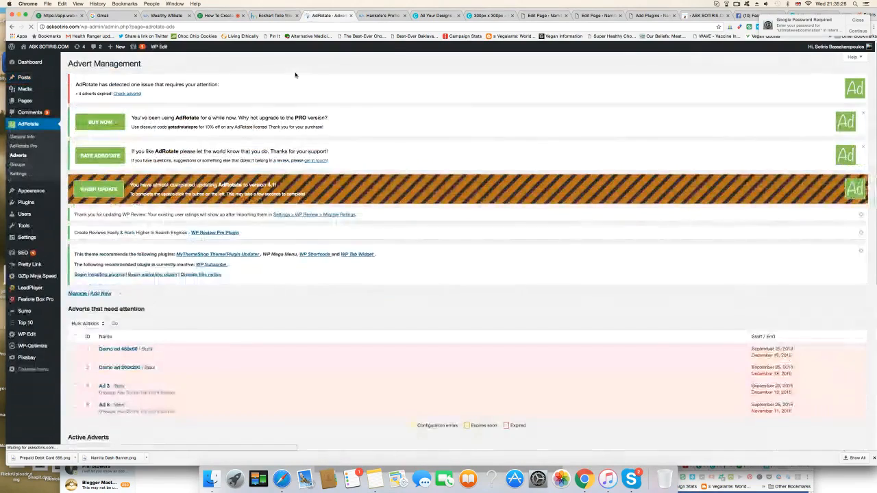
scroll(312, 213, "down", 4)
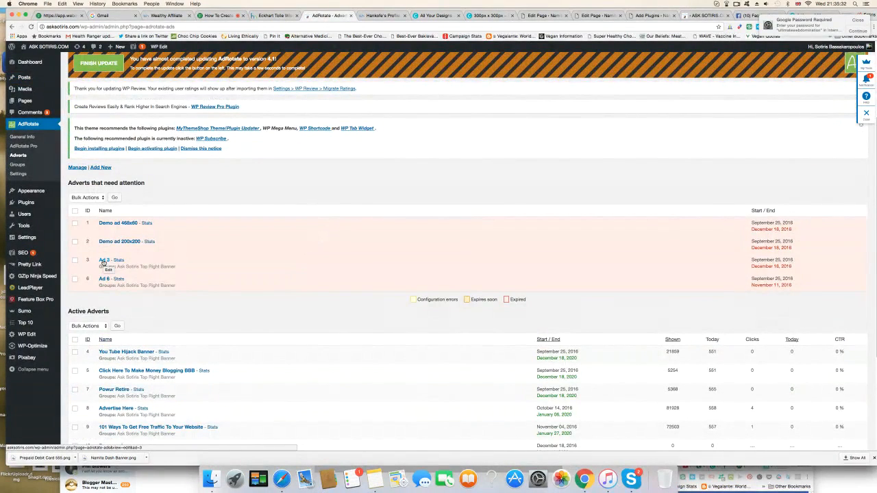
scroll(221, 281, "down", 4)
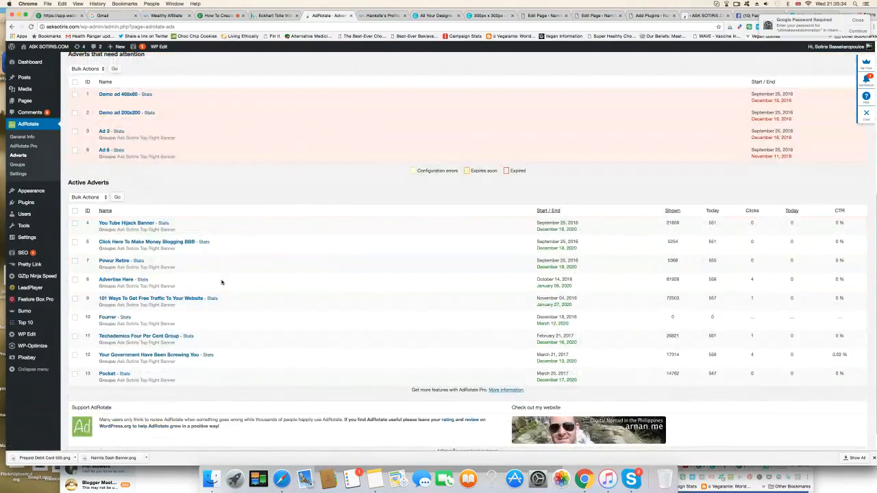
scroll(226, 294, "up", 2)
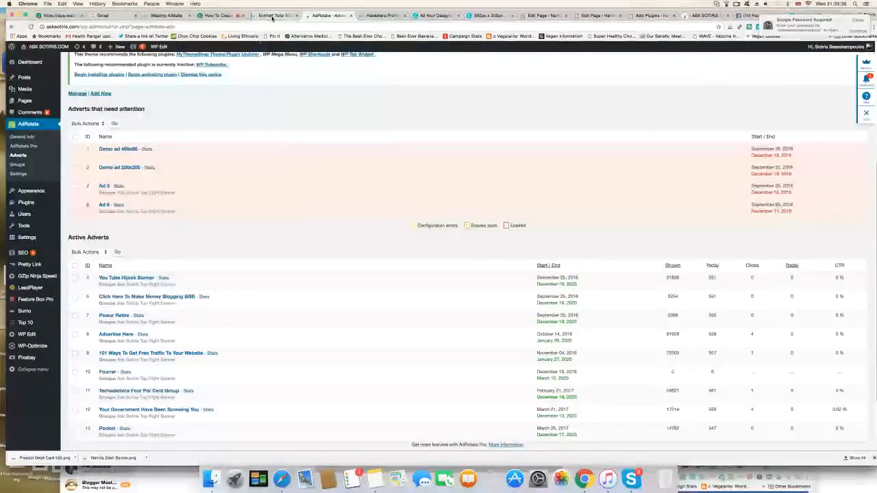
Step: Replace the AdCode of the Pocket Banner advert on the Eckhart Tolle site with the copied 300 by 300 banner HTML and save the advert
left_click(272, 17)
mouse_move(42, 46)
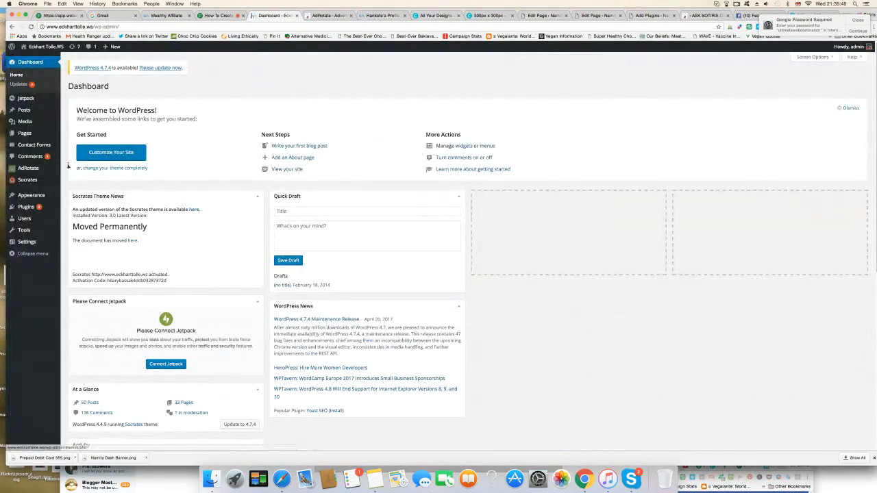
mouse_move(36, 170)
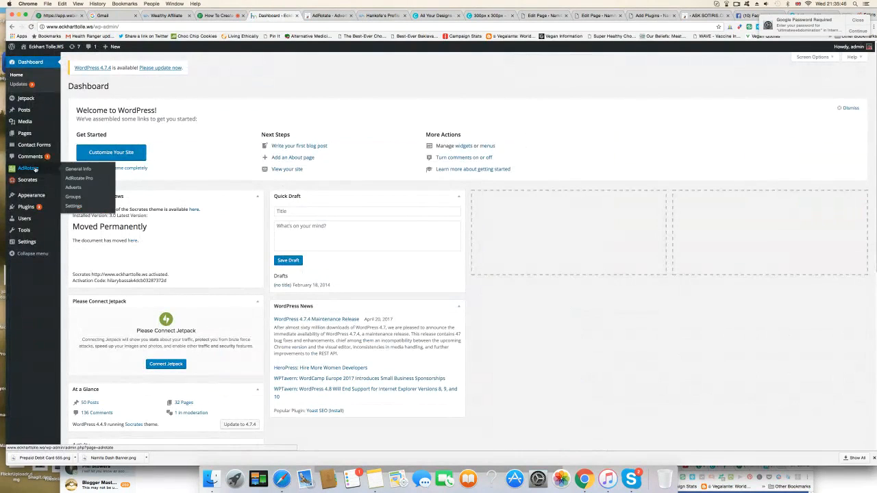
left_click(78, 188)
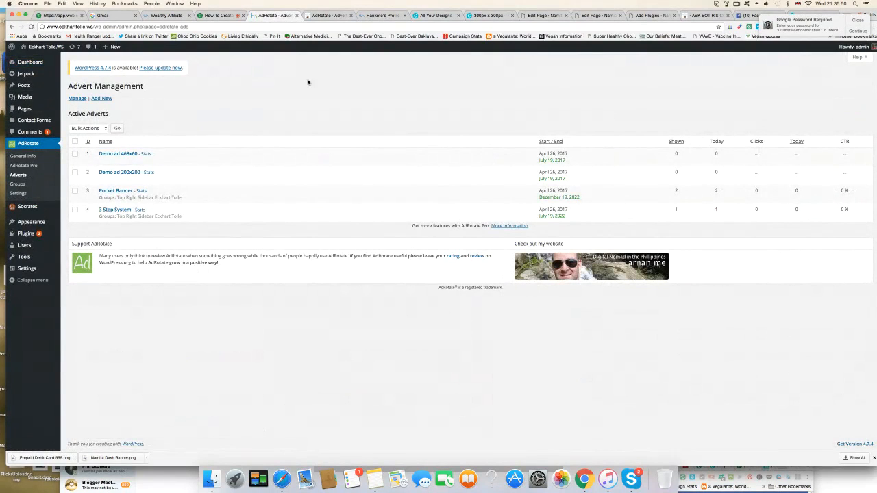
left_click(113, 192)
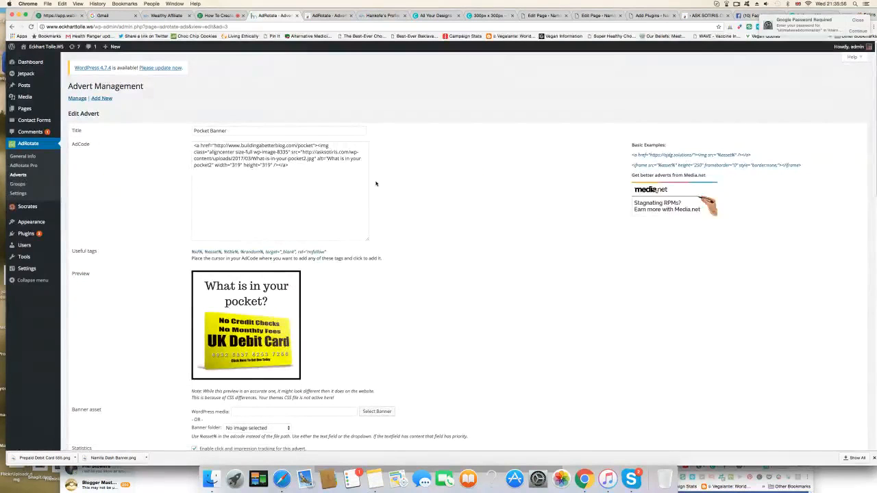
left_click_drag(289, 164, 193, 146)
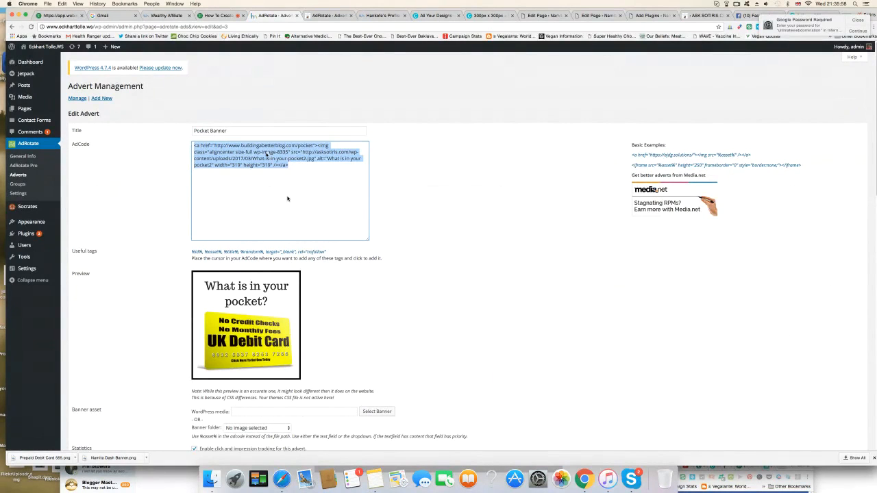
key("super+v")
scroll(457, 238, "down", 15)
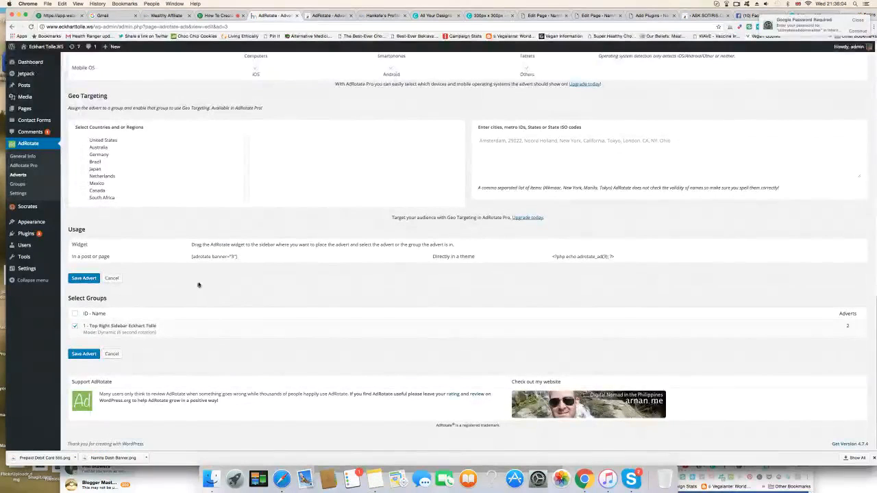
left_click(83, 355)
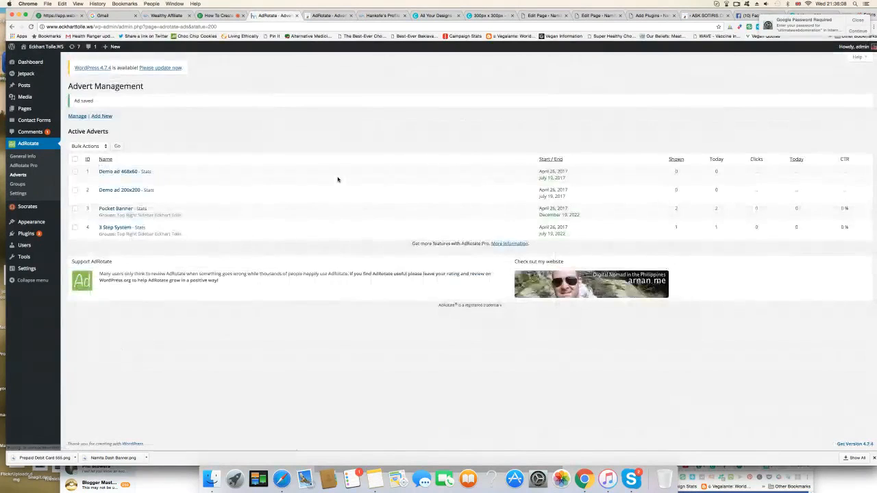
Step: Visit the live site, open the "Eckhart Tolle Wisdom in Daily Life" page and examine how the sidebar banners rotate and fit
left_click(37, 59)
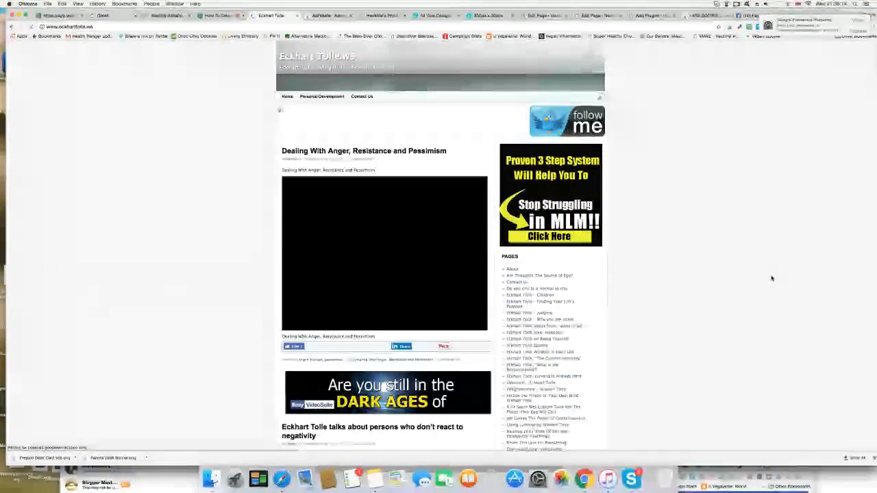
scroll(773, 279, "down", 1)
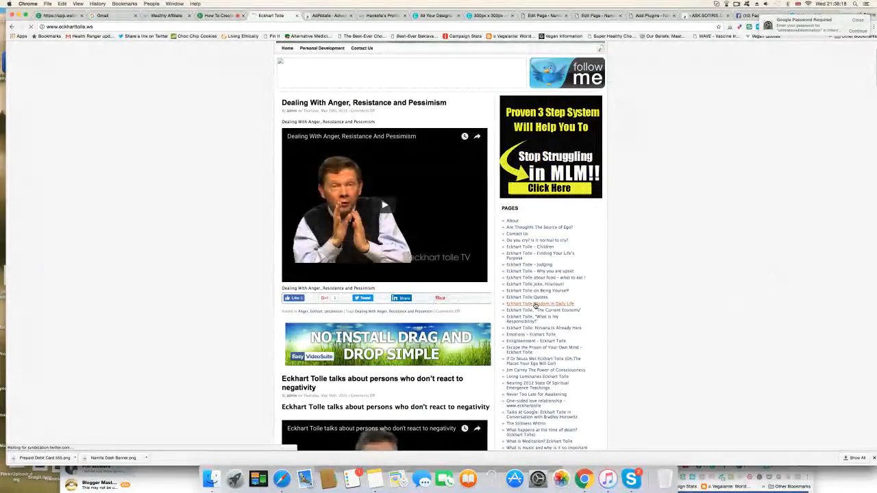
left_click(536, 306)
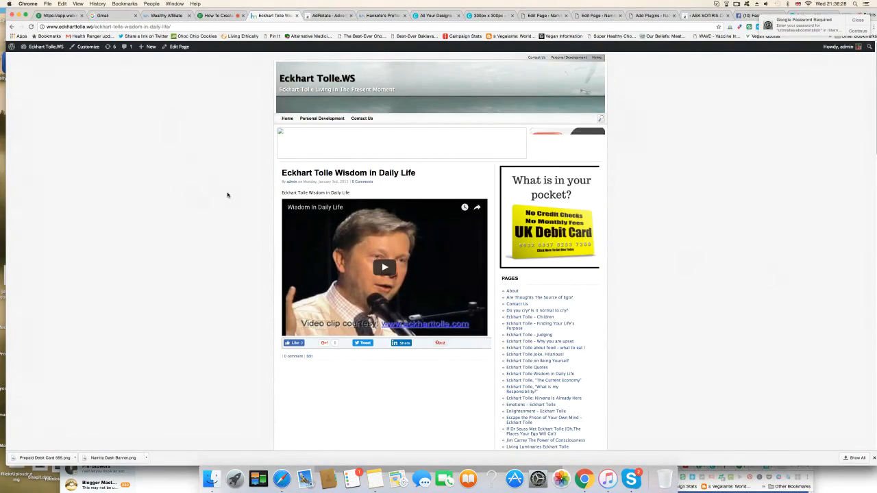
scroll(228, 195, "down", 1)
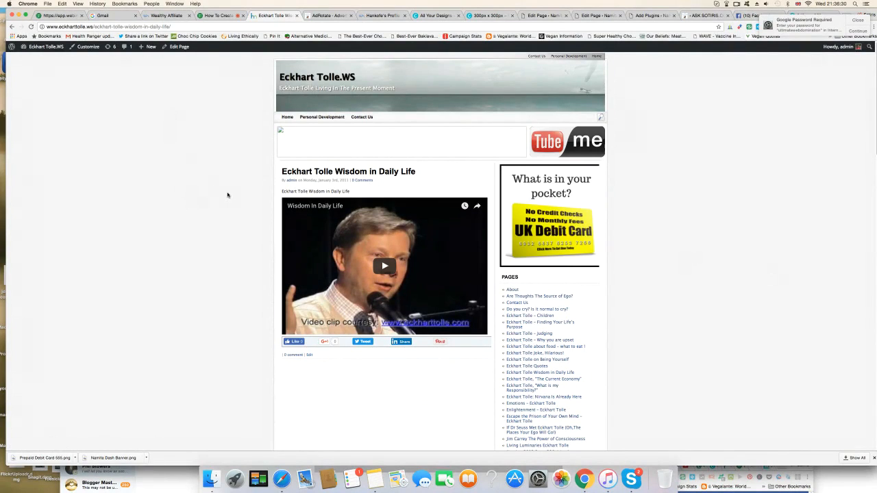
scroll(227, 196, "up", 1)
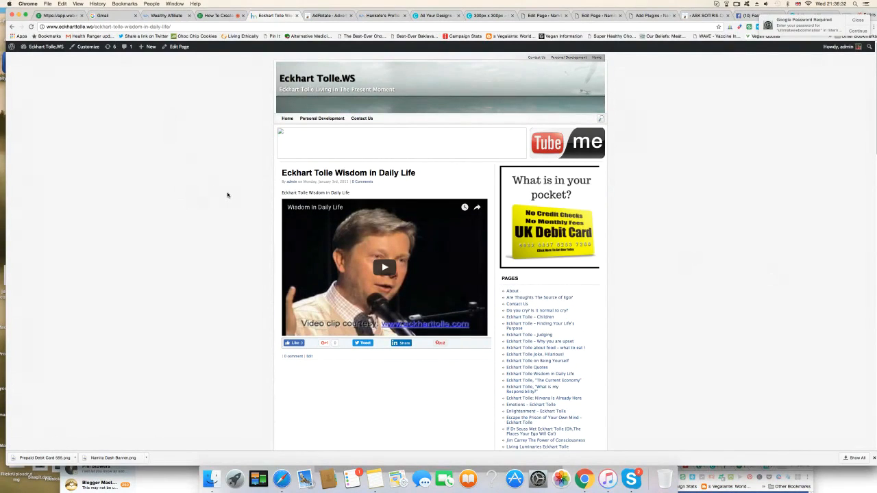
scroll(228, 195, "down", 1)
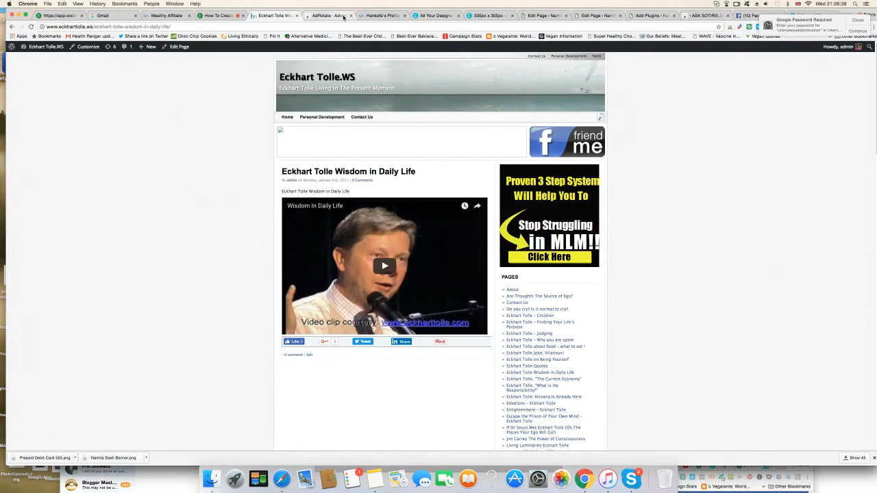
Step: Look over the other site's AdRotate advert list, alternating with the banner on the Eckhart Tolle page
left_click(329, 15)
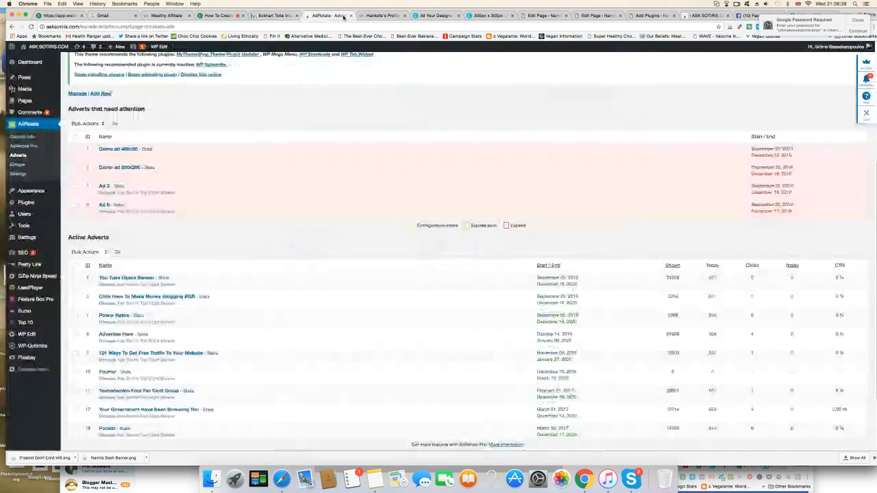
left_click(281, 15)
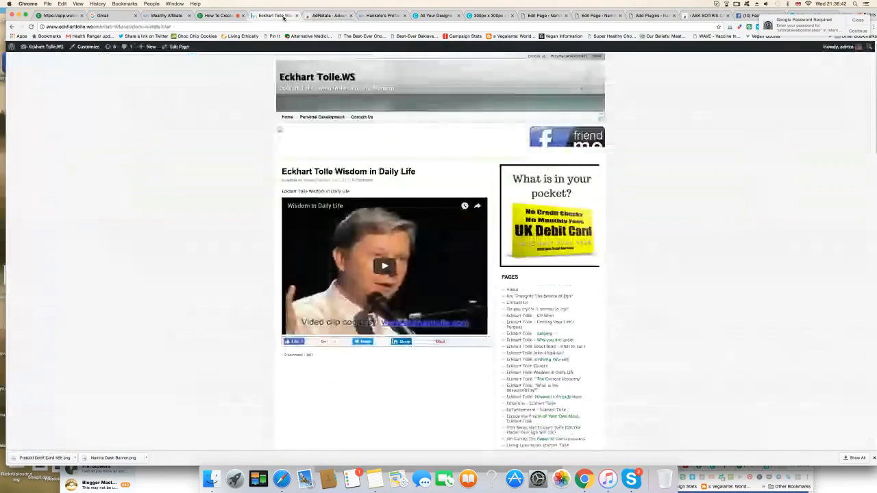
left_click(328, 15)
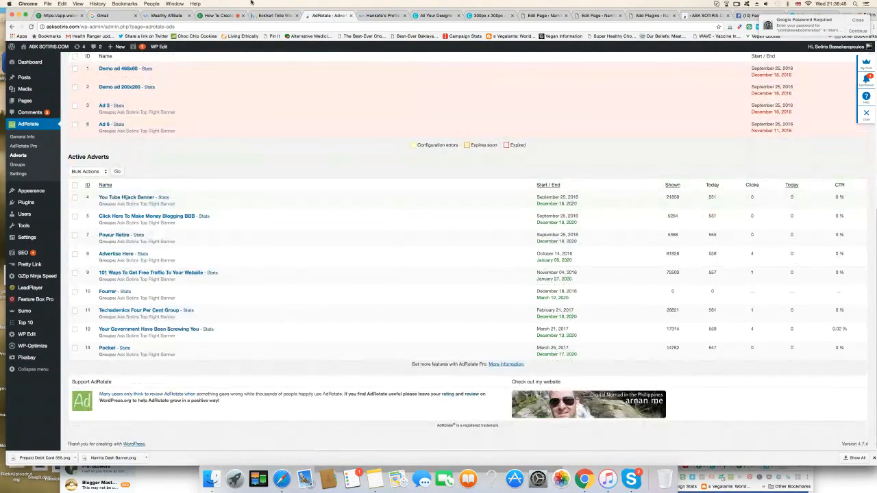
left_click(274, 16)
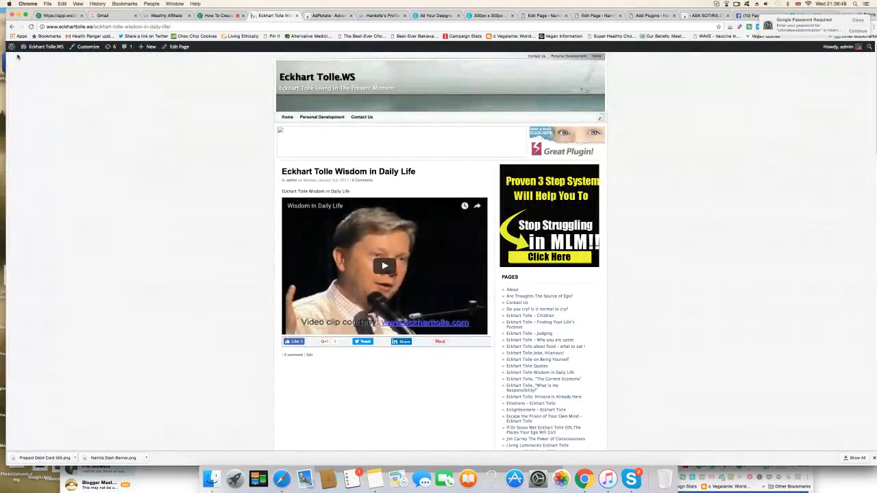
Step: Set the width and height in the Pocket Banner advert's AdCode to 285 and save the advert
mouse_move(34, 48)
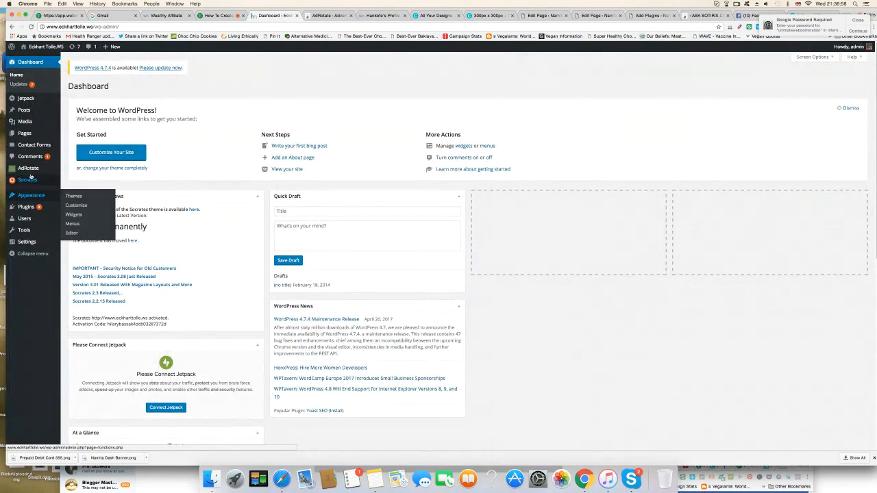
mouse_move(31, 172)
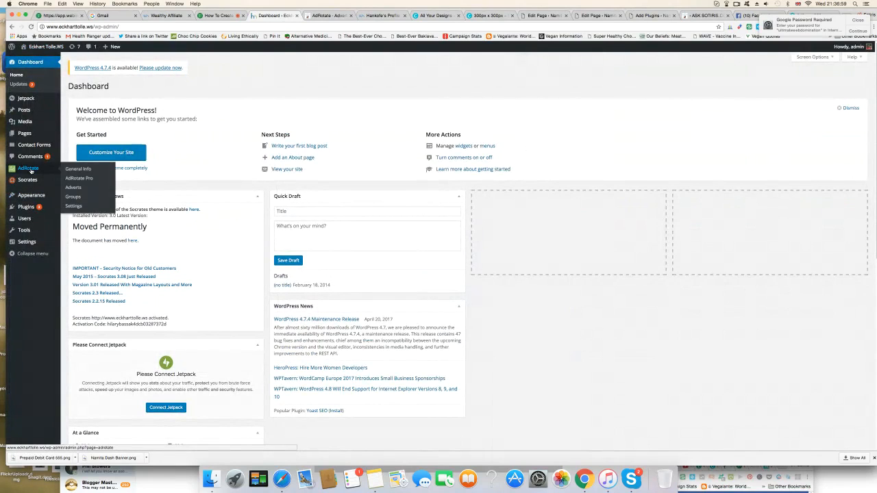
left_click(75, 189)
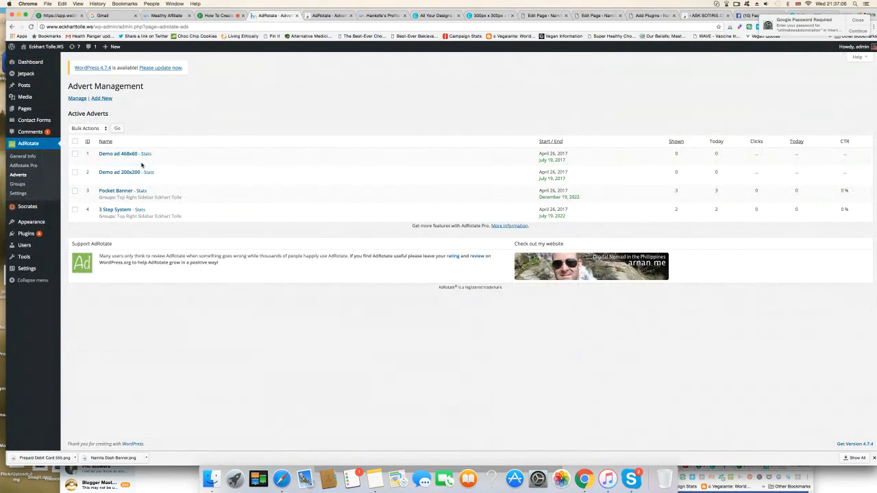
left_click(116, 191)
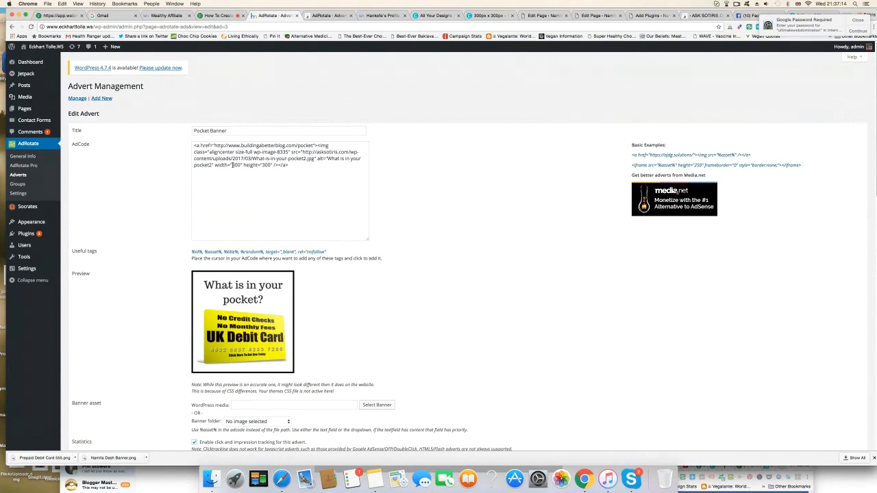
left_click(232, 165)
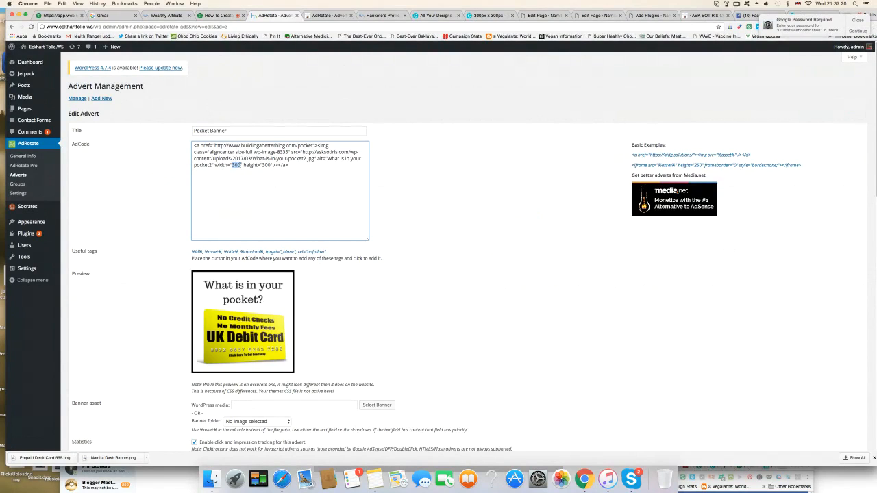
type("285")
scroll(565, 265, "down", 20)
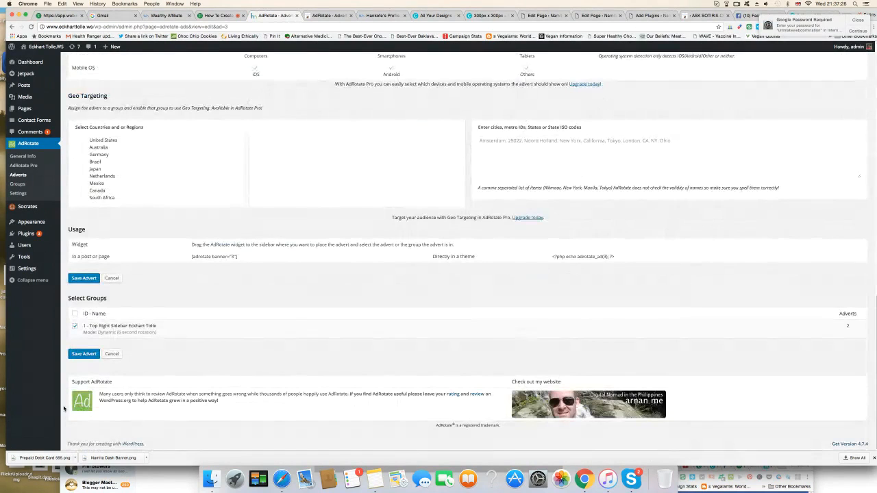
left_click(83, 354)
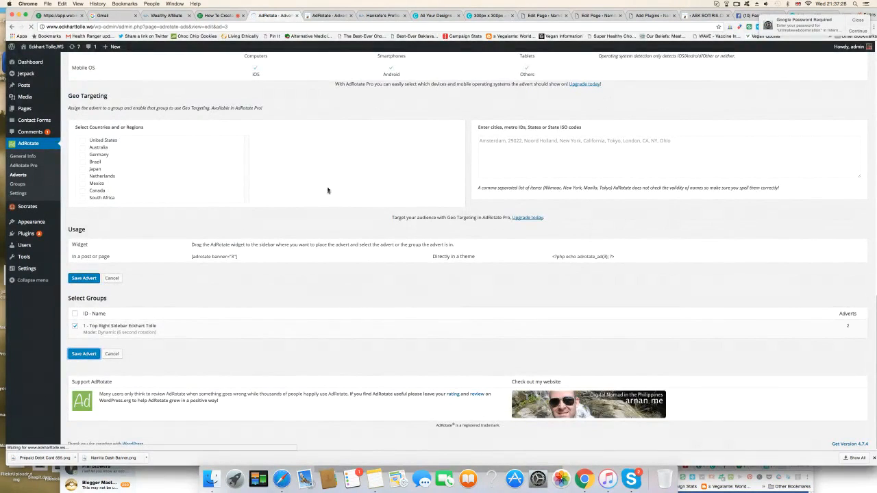
scroll(328, 198, "up", 20)
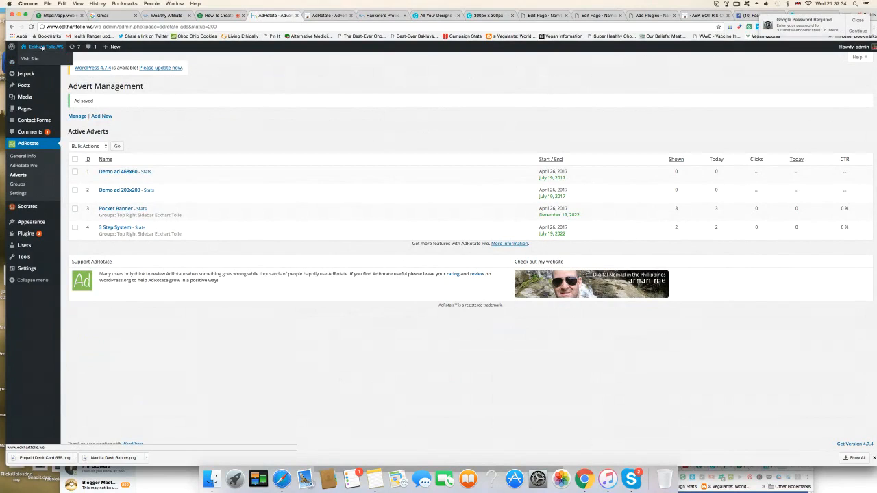
Step: Visit the live site and open the "Eckhart Tolle – Judging" and "Escape the Prison of Your Own Mind" pages to examine the sidebar banners
left_click(35, 59)
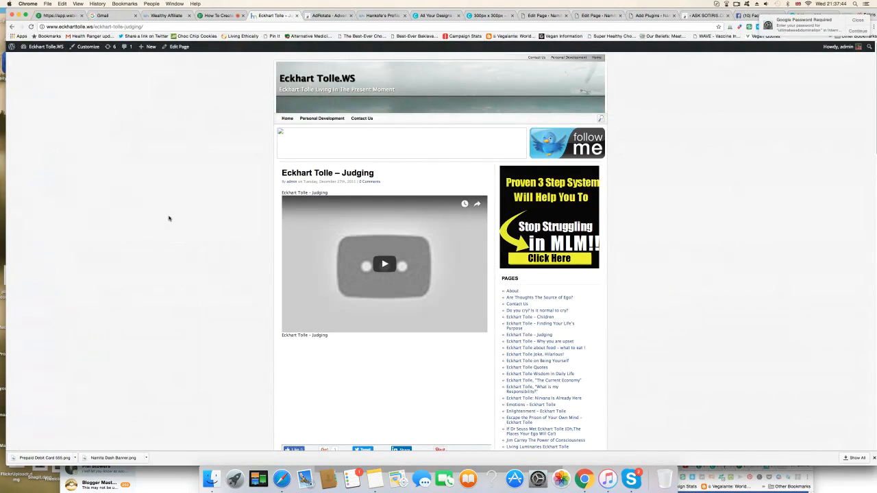
scroll(749, 292, "down", 3)
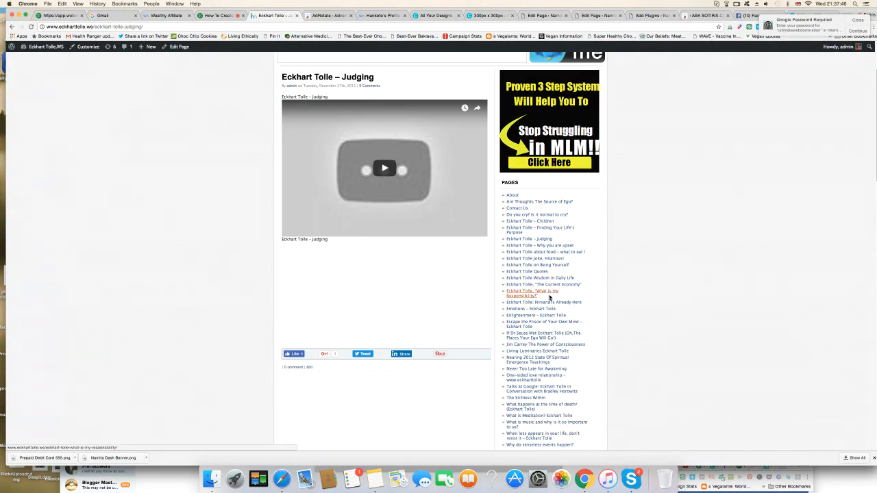
left_click(546, 321)
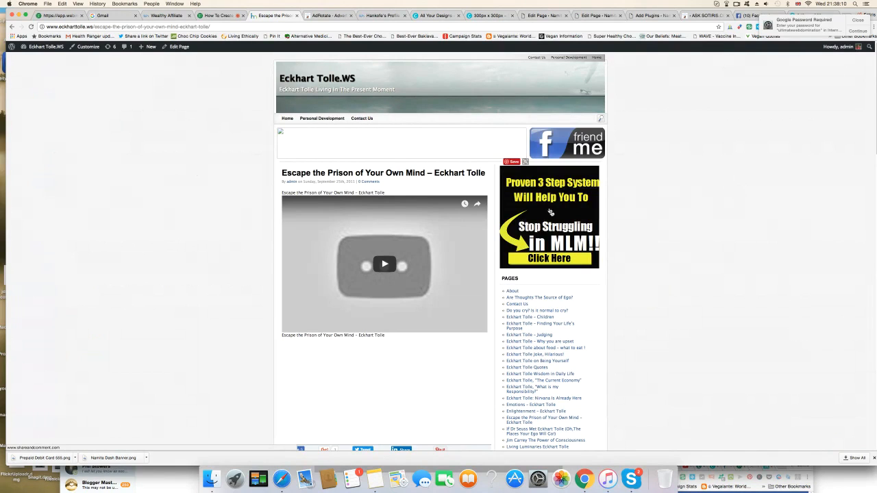
Step: Open the Powur Retire advert in the other site's AdRotate list and copy its entire AdCode
left_click(329, 15)
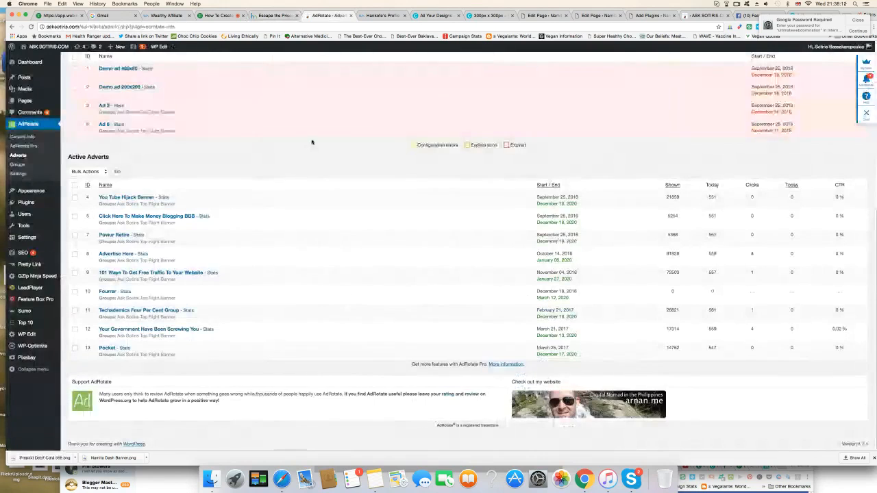
left_click(107, 237)
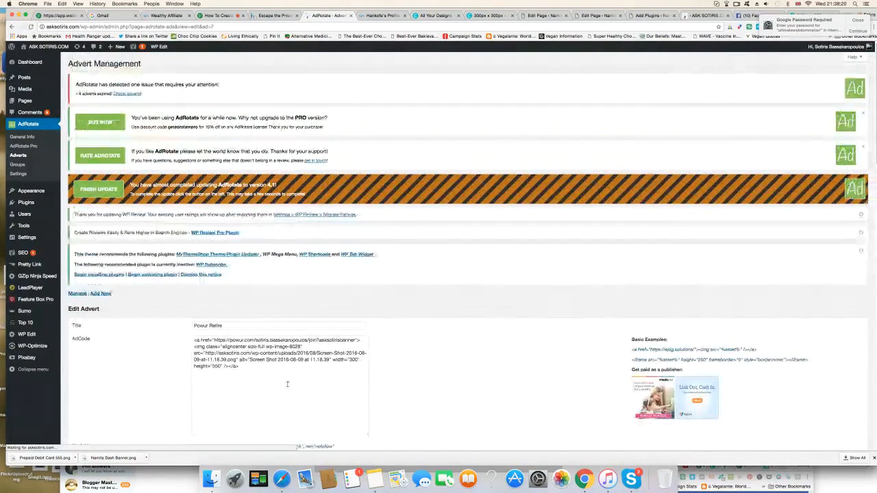
left_click_drag(287, 384, 186, 331)
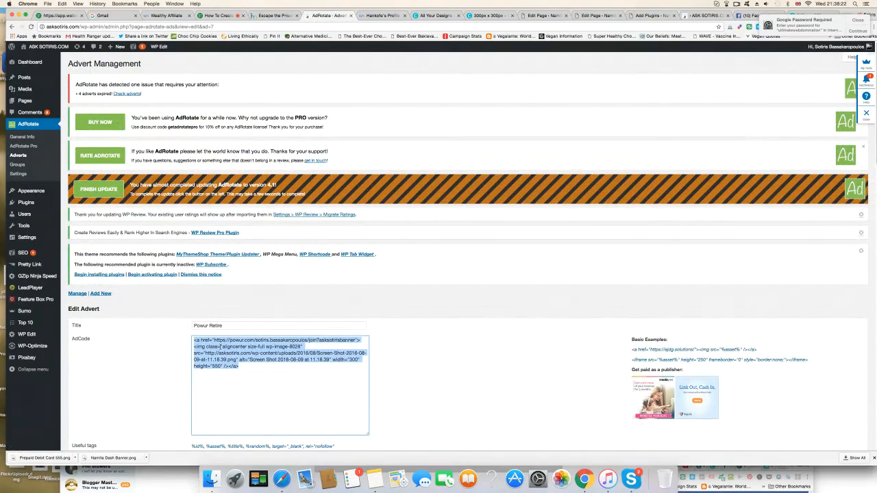
Step: Create a new AdRotate advert on the Eckhart Tolle site with the copied AdCode and the title "Powur Retire"
left_click(279, 19)
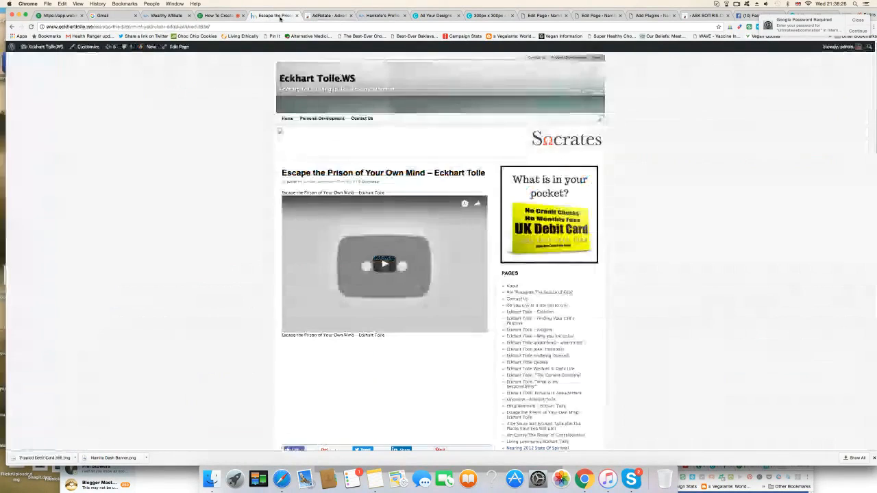
mouse_move(59, 47)
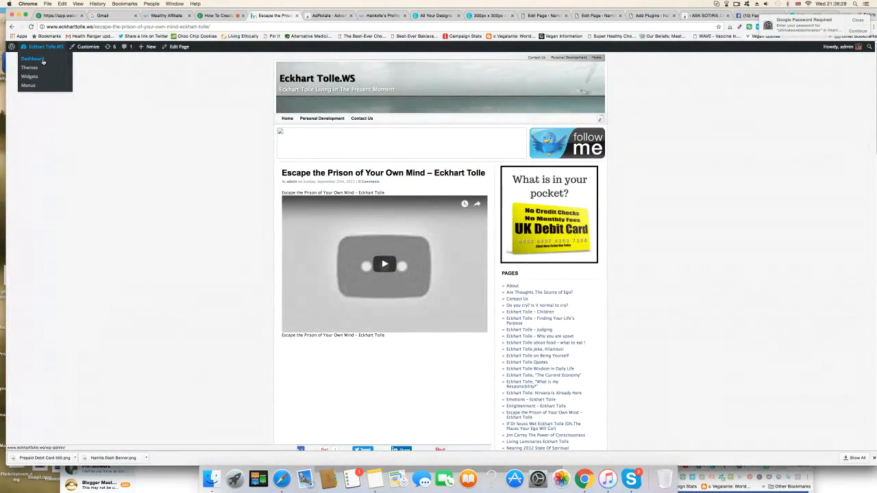
left_click(33, 60)
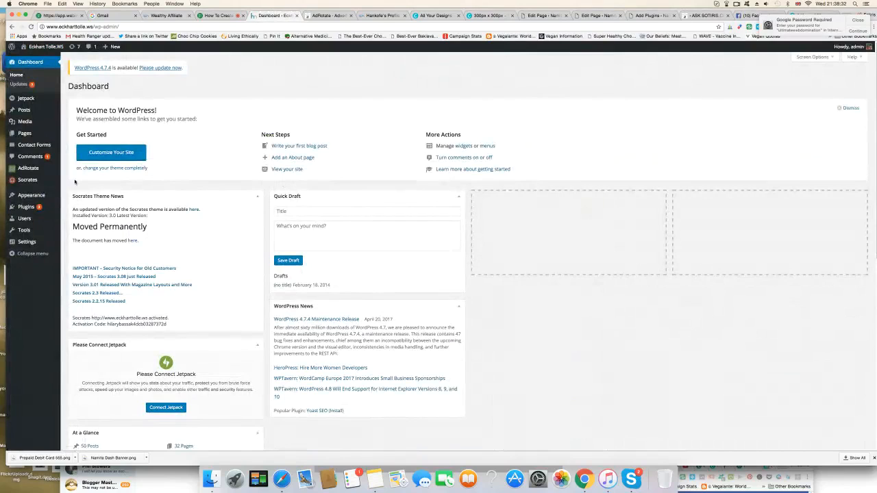
mouse_move(42, 169)
left_click(73, 188)
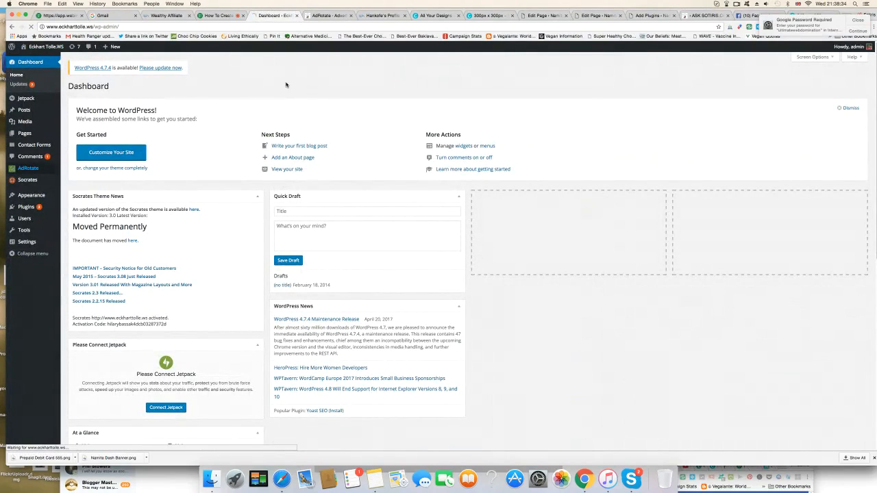
left_click(100, 99)
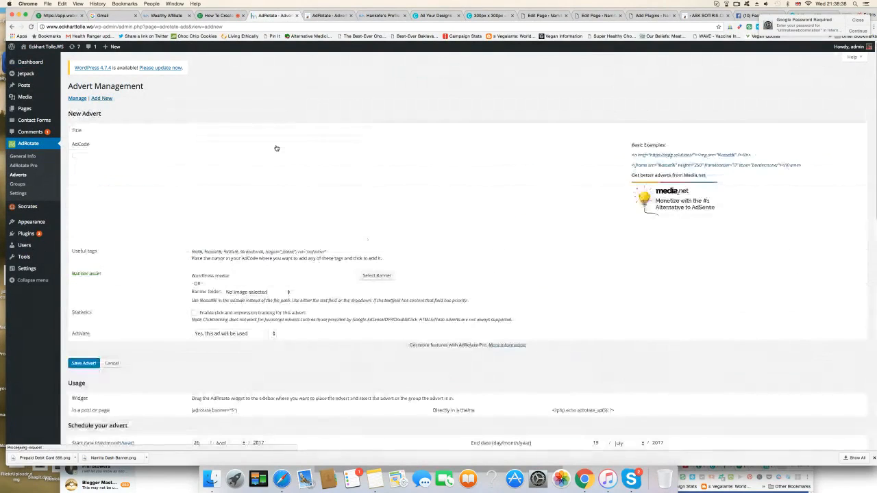
left_click(238, 157)
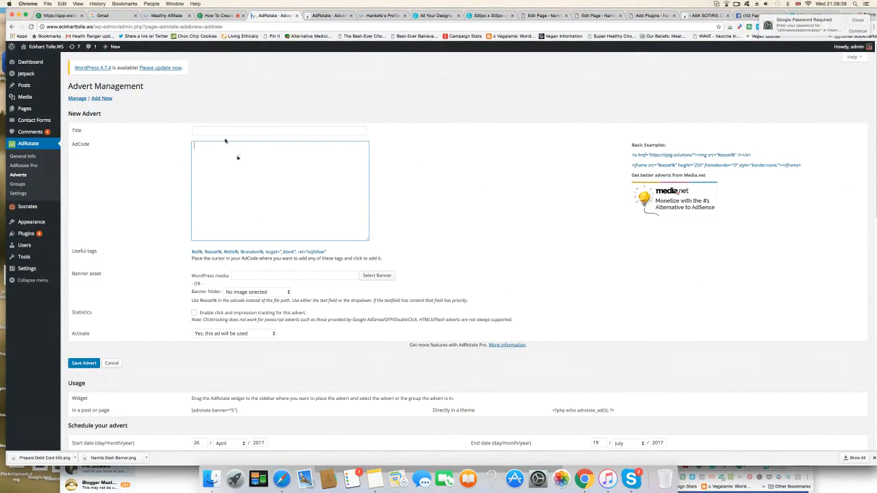
left_click(221, 132)
type("Pow")
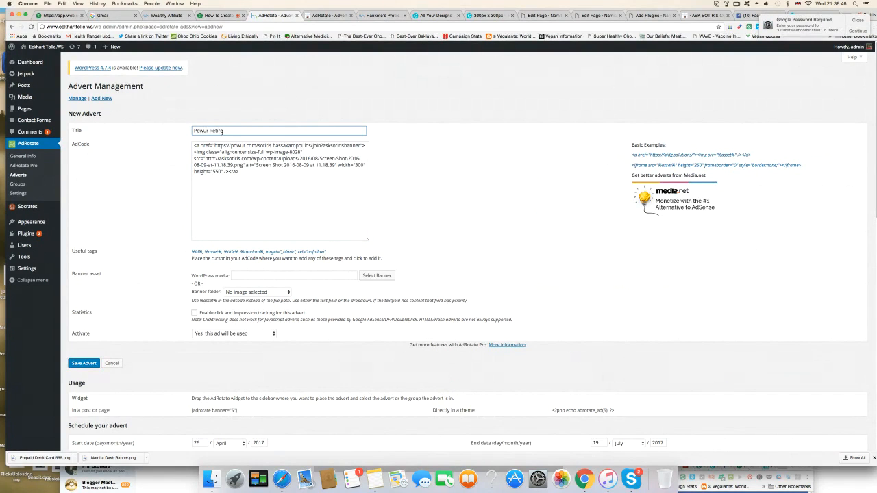
Step: Enable click and impression tracking for the Powur Retire advert and set its end date year to 2022
scroll(214, 166, "down", 4)
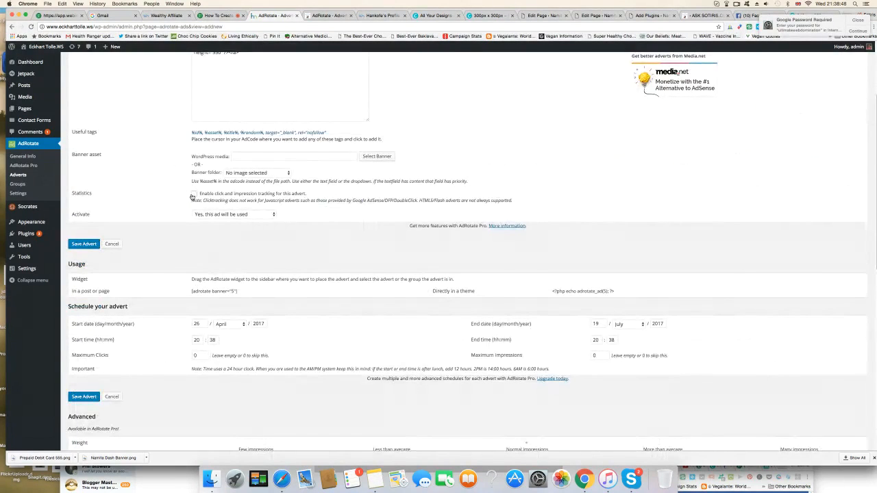
scroll(209, 259, "down", 4)
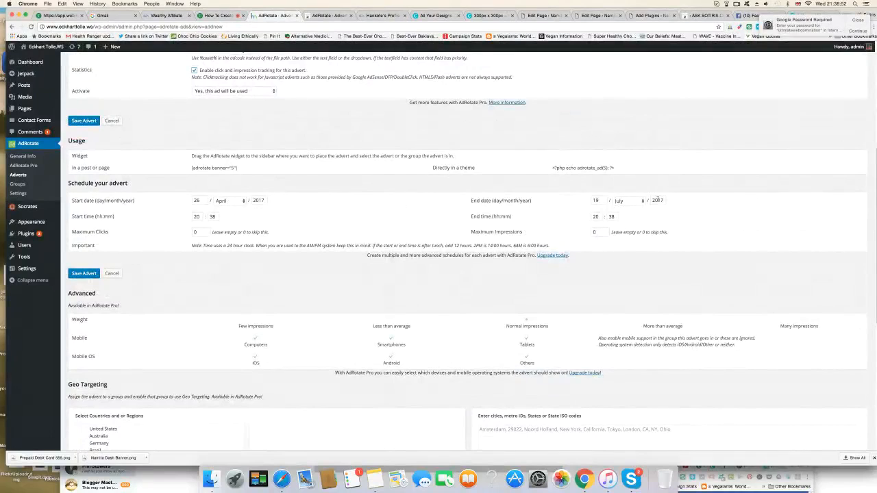
double_click(659, 201)
Step: Assign the Powur Retire advert to the Top Right Sidebar Eckhart Tolle group and save the advert
scroll(562, 226, "down", 9)
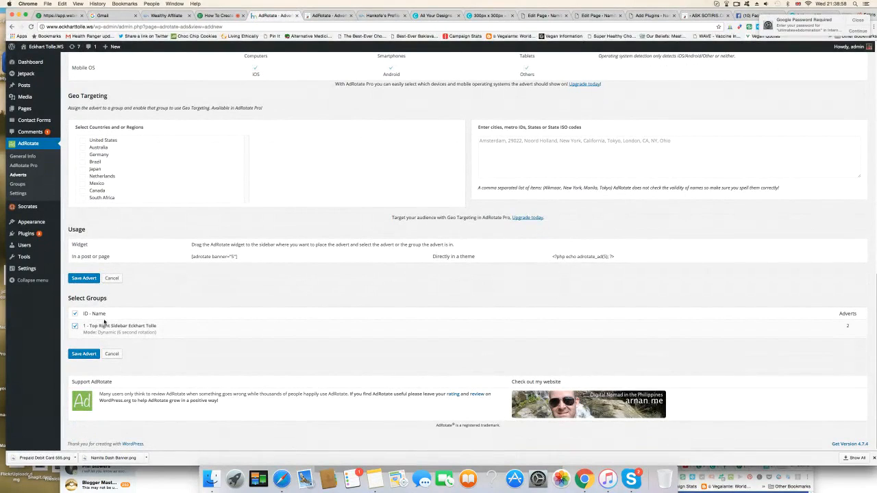
left_click(75, 326)
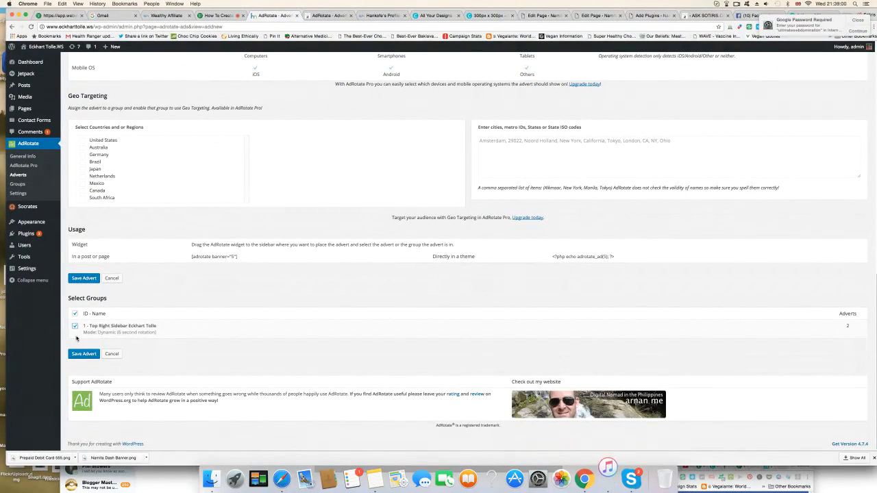
left_click(85, 355)
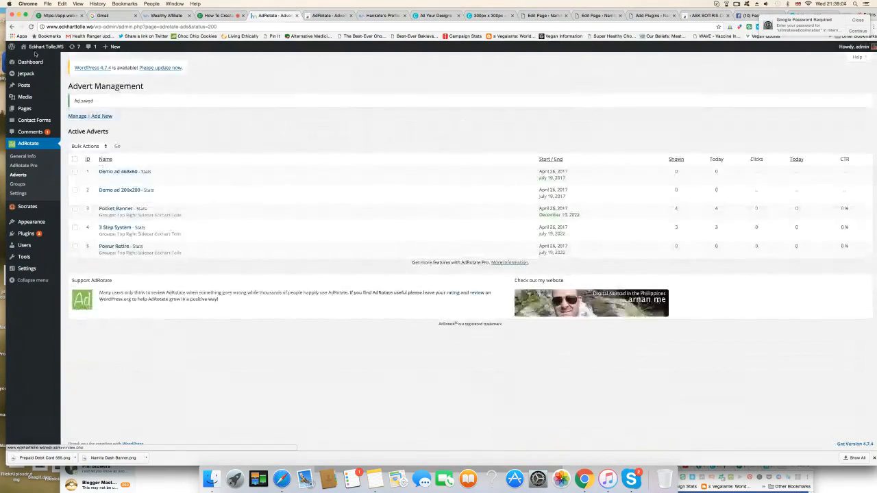
Step: Visit the live site's home and "Do you cry? Is it normal to cry?" pages to examine the rotating sidebar banners, and return to the webinar page
mouse_move(46, 47)
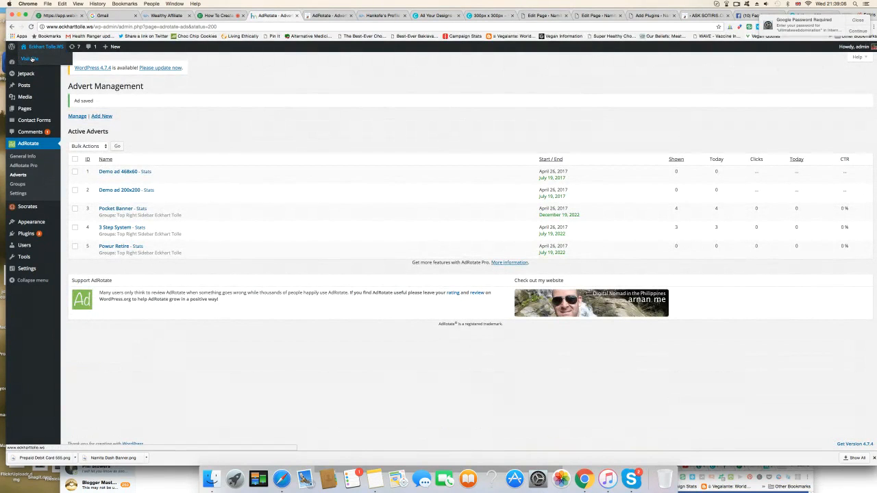
left_click(32, 59)
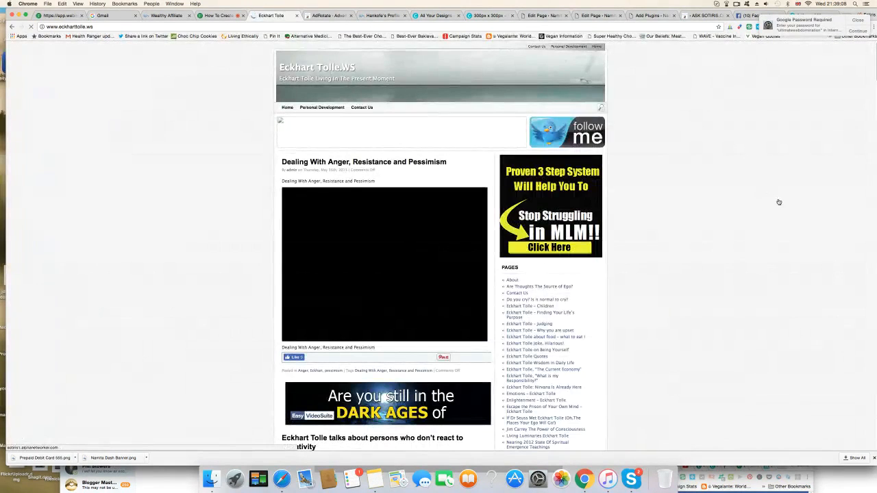
scroll(779, 202, "down", 3)
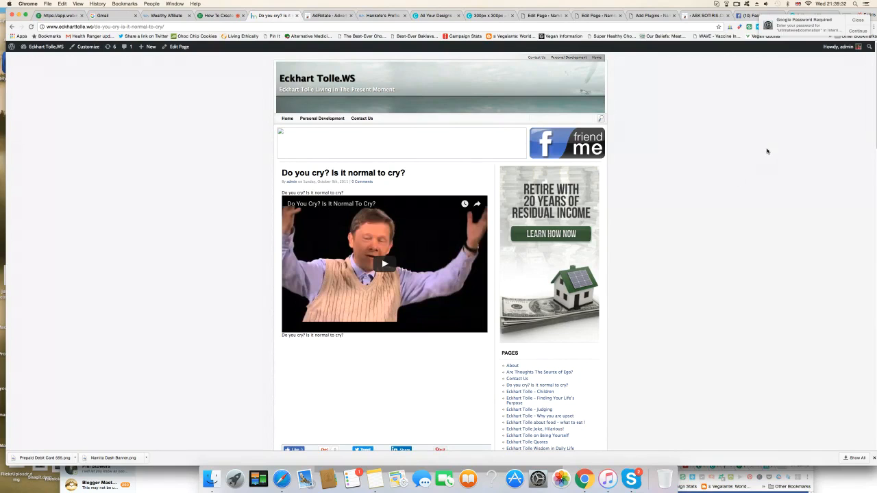
scroll(713, 205, "down", 2)
scroll(712, 204, "up", 2)
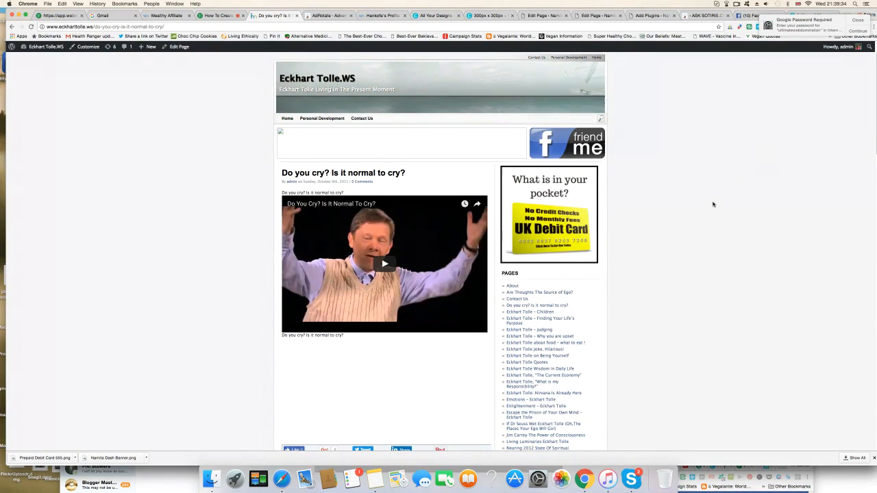
left_click(218, 15)
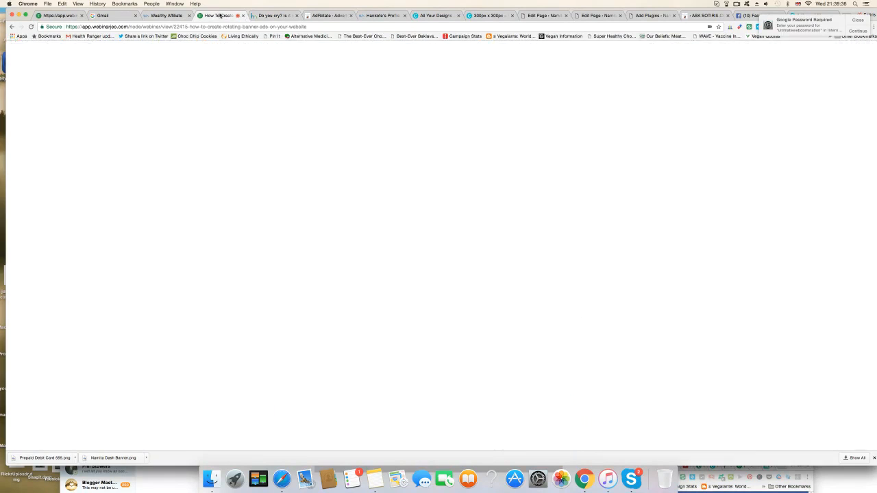